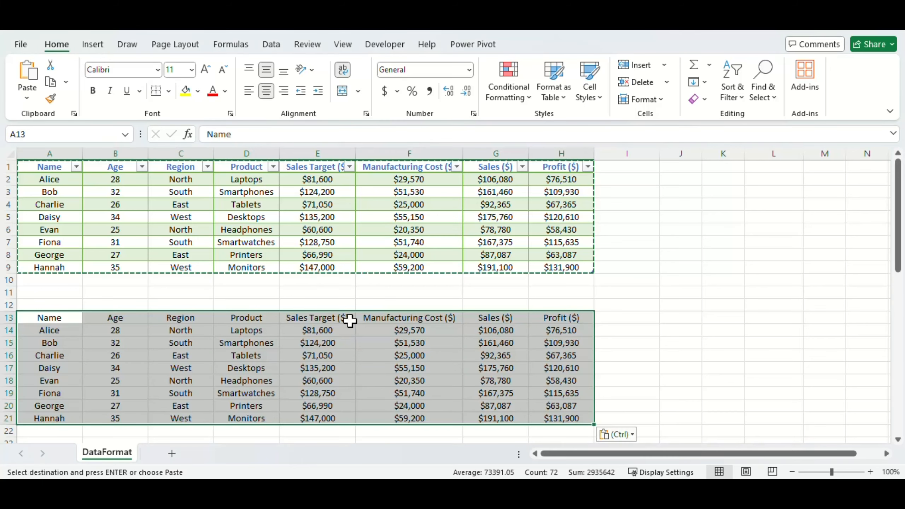
# - Convert the copied data in A13:H21 into a table with headers, and undo the conversion
pyautogui.hotkey('ctrl', 't')
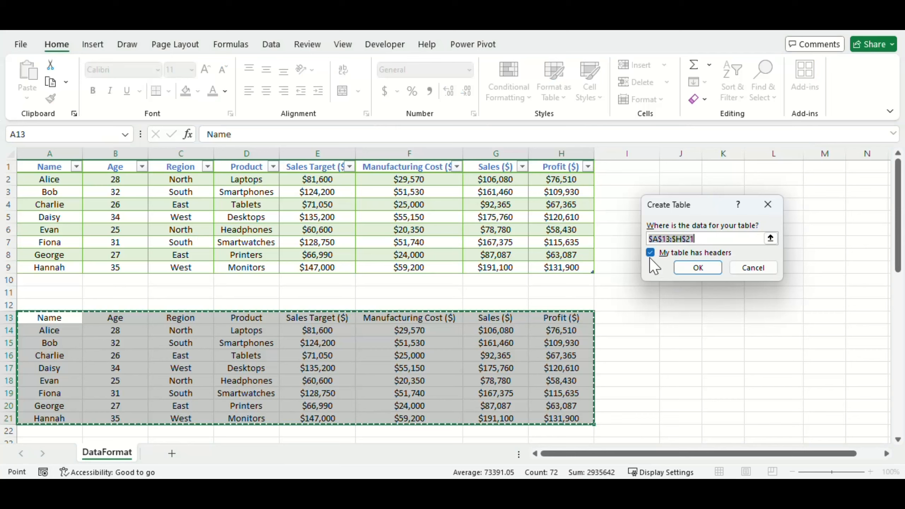
pyautogui.click(698, 268)
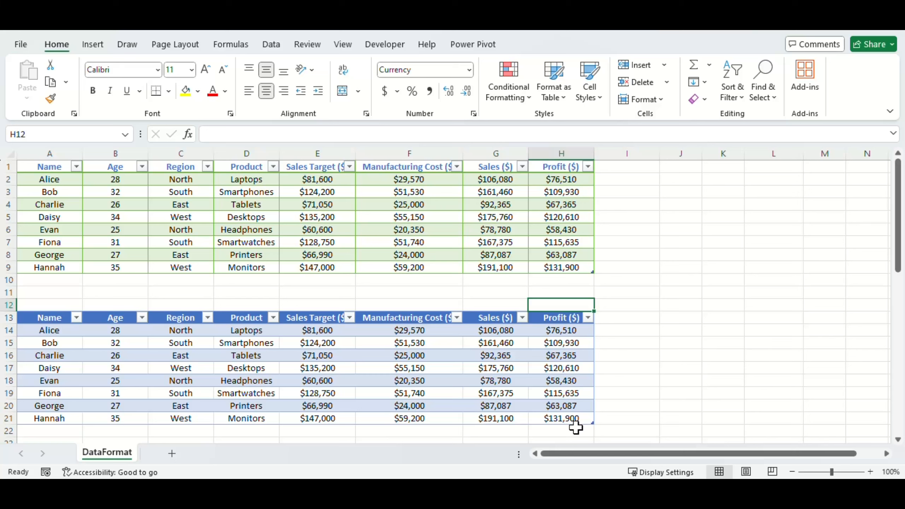
pyautogui.click(30, 308)
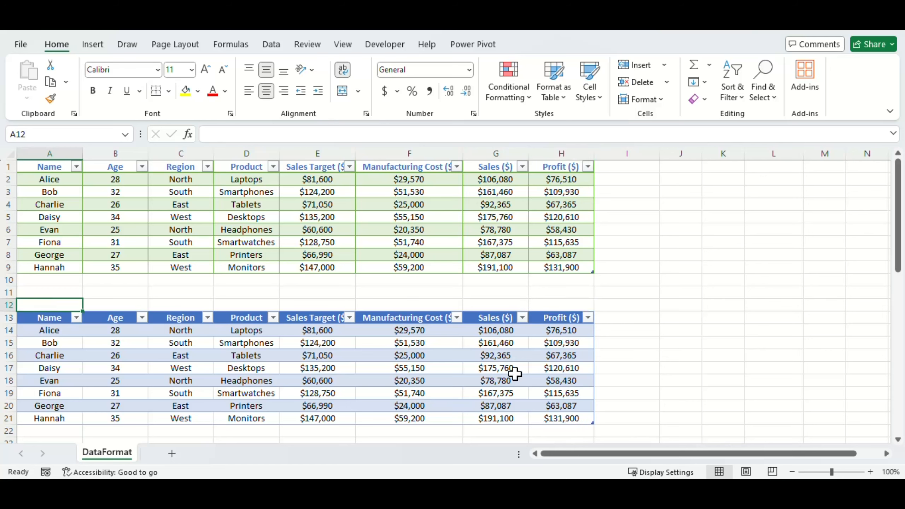
pyautogui.hotkey('ctrl', 'z')
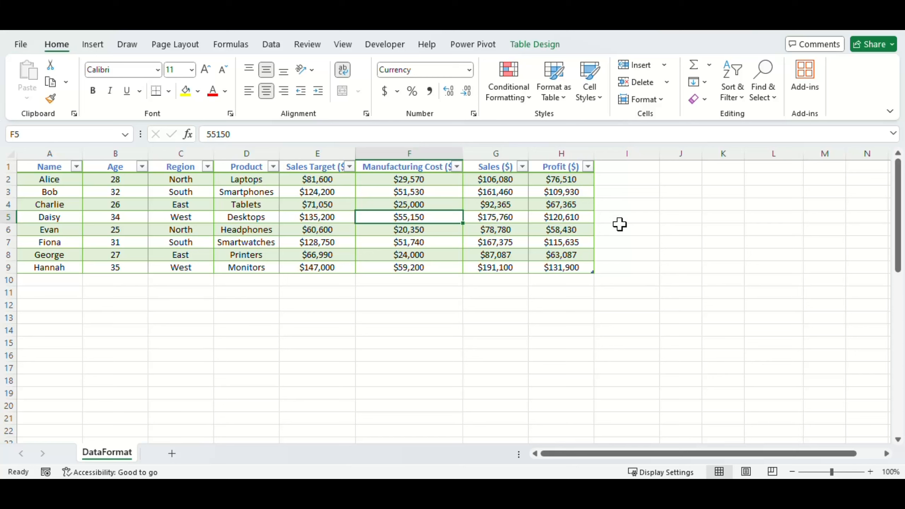
# - Add a Date column in column I and fill it with consecutive daily dates from 1/1/2025 to 1/8/2025
pyautogui.click(625, 167)
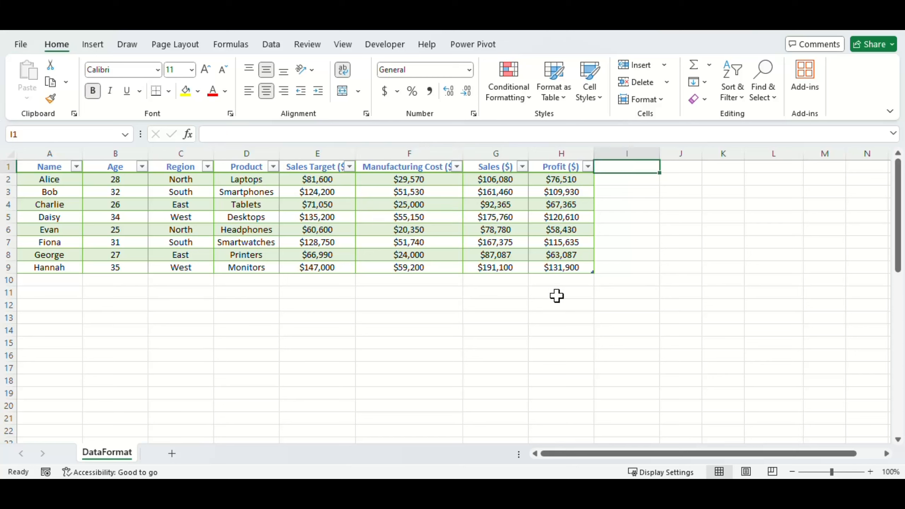
pyautogui.write('Date')
pyautogui.press('Return')
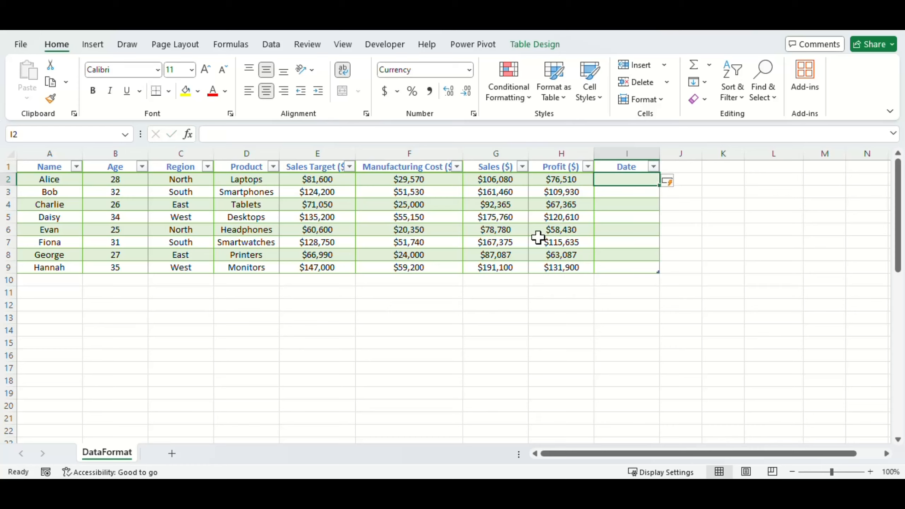
pyautogui.moveTo(660, 257); pyautogui.dragTo(660, 275)
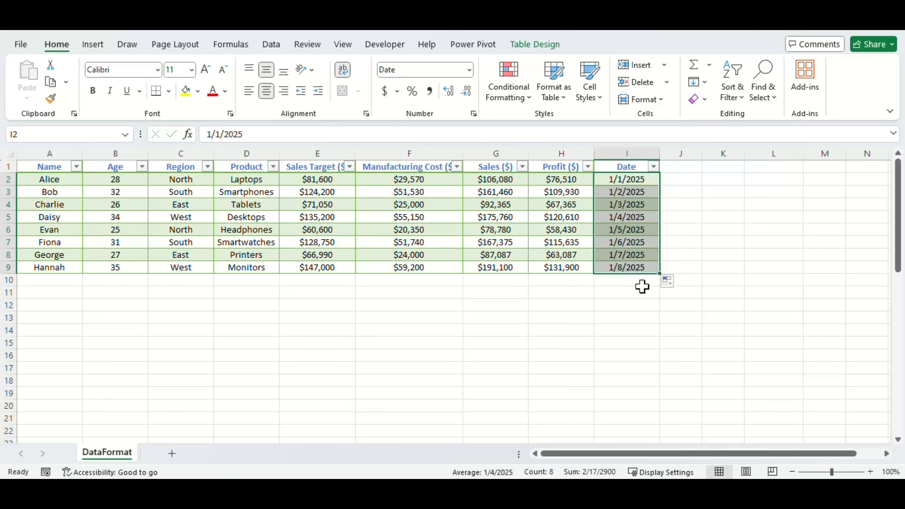
pyautogui.click(650, 290)
# - Extend the table with a new column headed Bonus in cell J1
pyautogui.scroll(4, 659, 275)
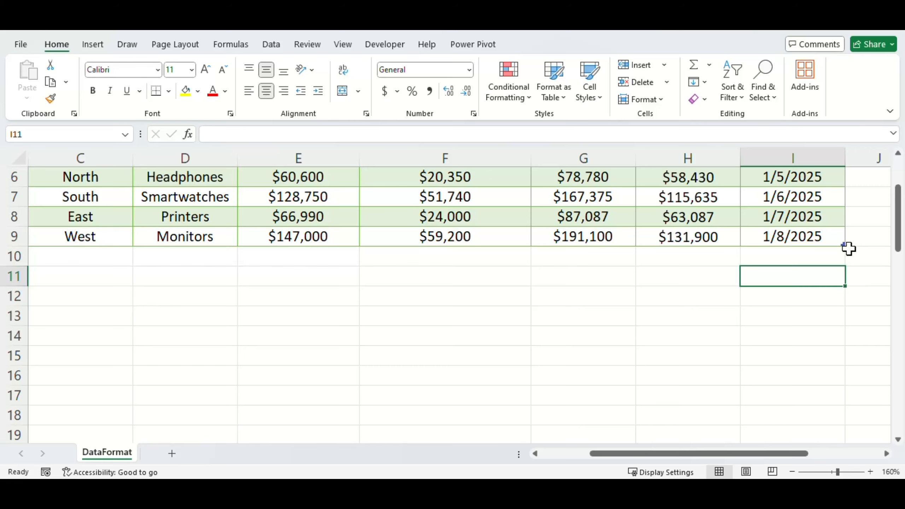
pyautogui.keyDown('ctrl'); pyautogui.scroll(-2, 849, 249); pyautogui.keyUp('ctrl')
pyautogui.keyDown('ctrl'); pyautogui.scroll(-1, 788, 262); pyautogui.keyUp('ctrl')
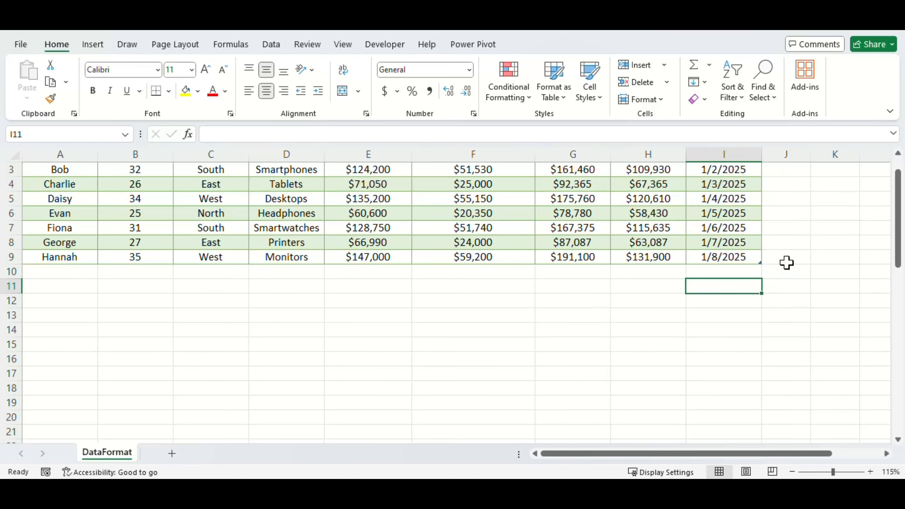
pyautogui.click(733, 259)
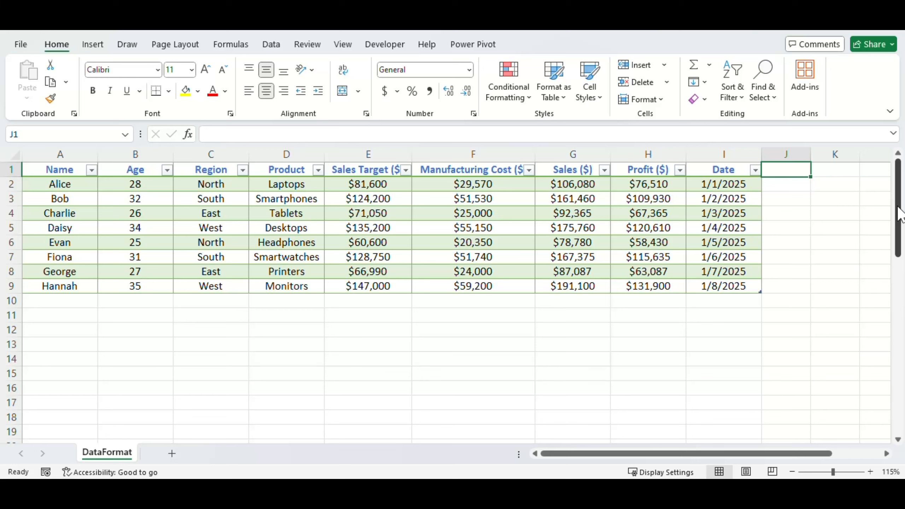
pyautogui.write('Bonus')
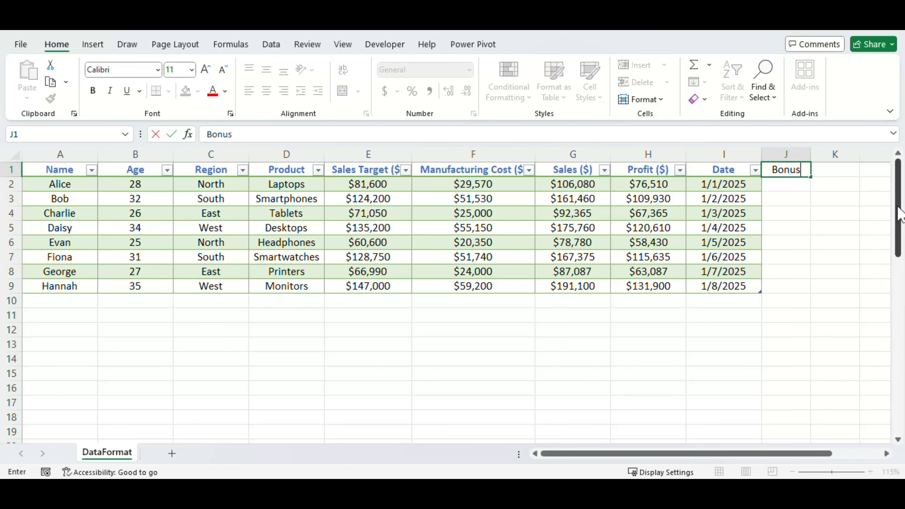
pyautogui.press('Return')
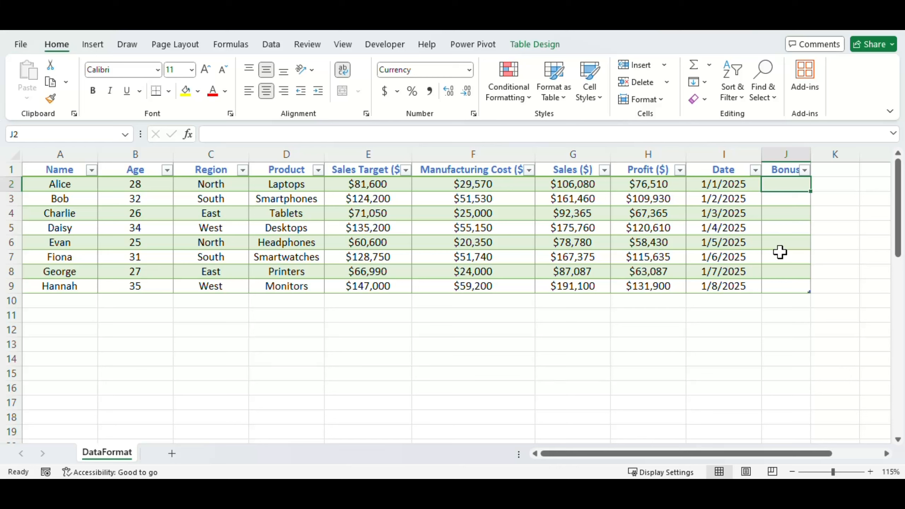
# - Calculate the Bonus column as the row's Profit ($) multiplied by 0.05%, entering the formula in J2
pyautogui.write('=')
pyautogui.press('Left')
pyautogui.press('Left')
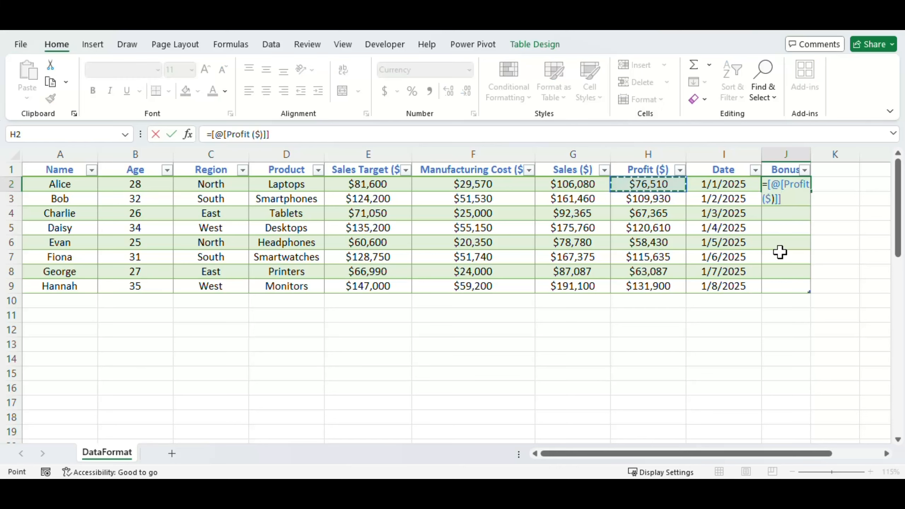
pyautogui.write('*.0')
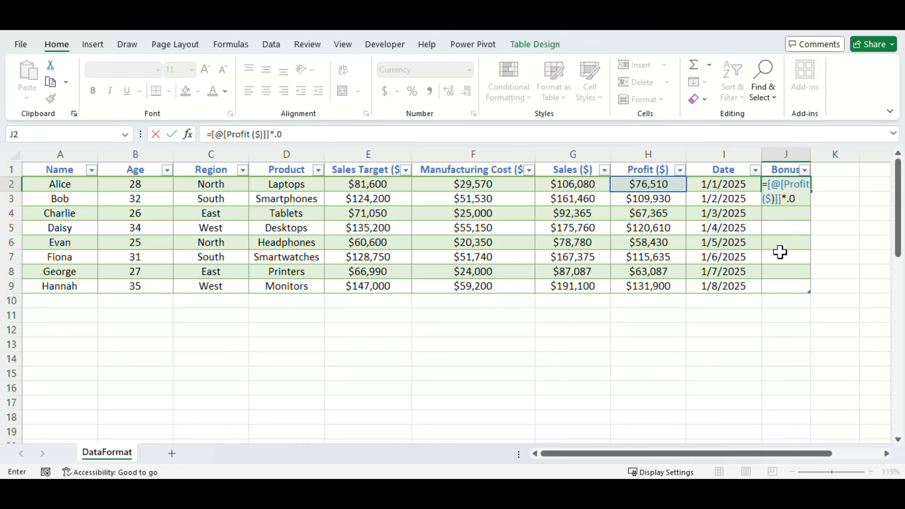
pyautogui.write('5%')
pyautogui.hotkey('ctrl', 'Return')
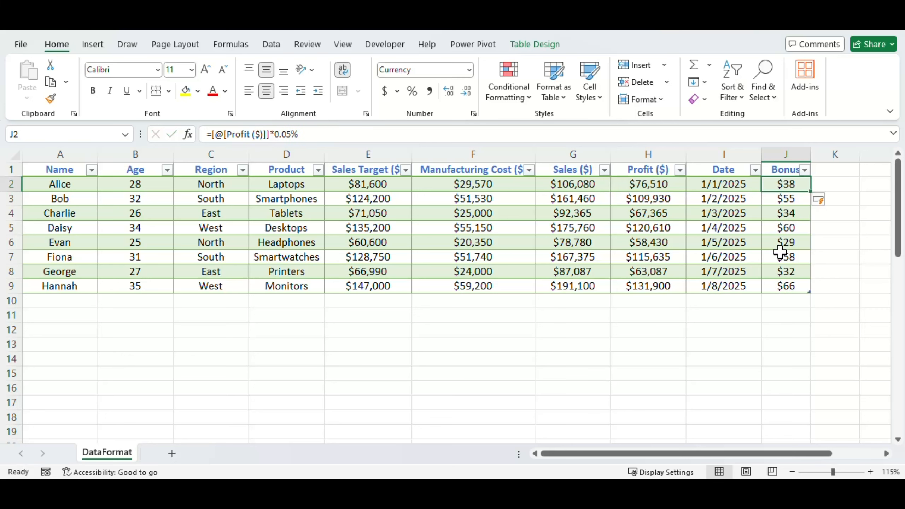
# - Change the percentage in the J2 Bonus formula to 0.06%
pyautogui.press('Down')
pyautogui.hotkey('ctrl', 'shift', 'Down')
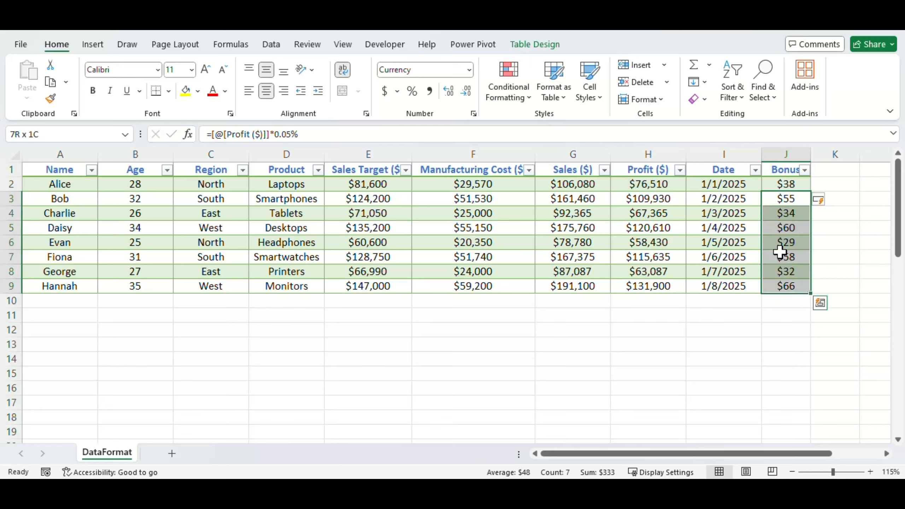
pyautogui.press('Up')
pyautogui.press('F2')
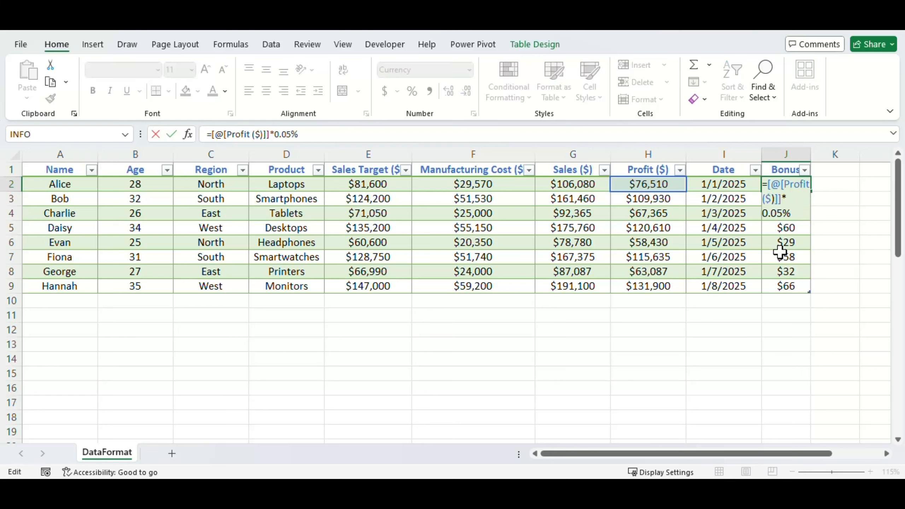
pyautogui.hotkey('shift', 'Left')
pyautogui.hotkey('shift', 'Right')
pyautogui.hotkey('shift', 'Right')
pyautogui.write('6')
pyautogui.press('Return')
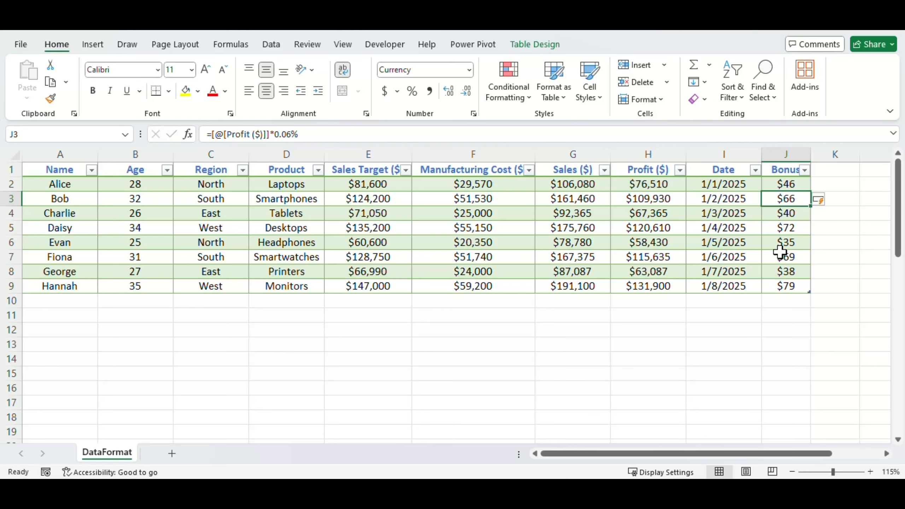
# - Show the design options for the sales table
pyautogui.press('Down')
pyautogui.press('Down')
pyautogui.press('Down')
pyautogui.press('Down')
pyautogui.press('Down')
pyautogui.press('Down')
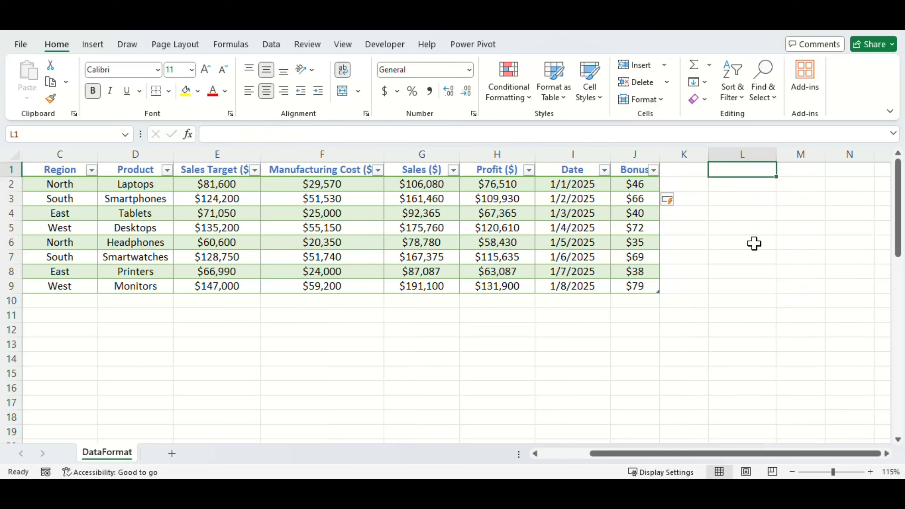
pyautogui.click(454, 223)
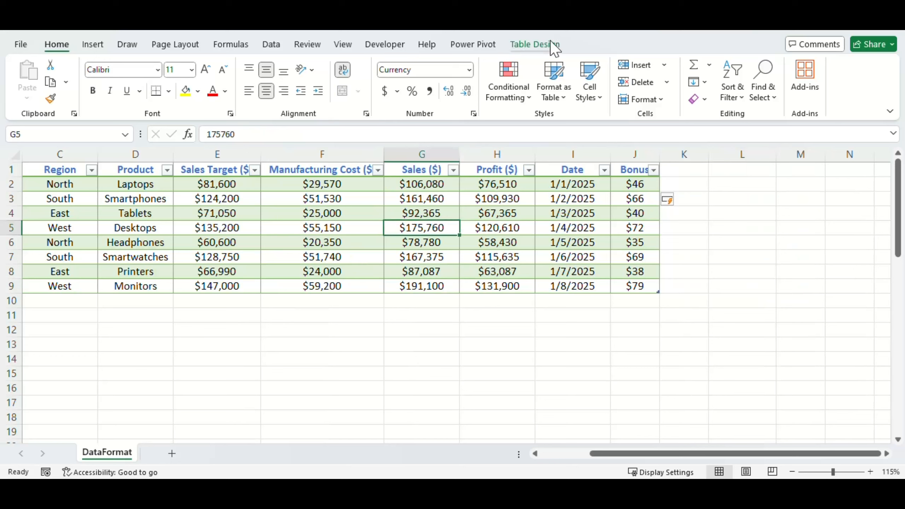
pyautogui.click(551, 46)
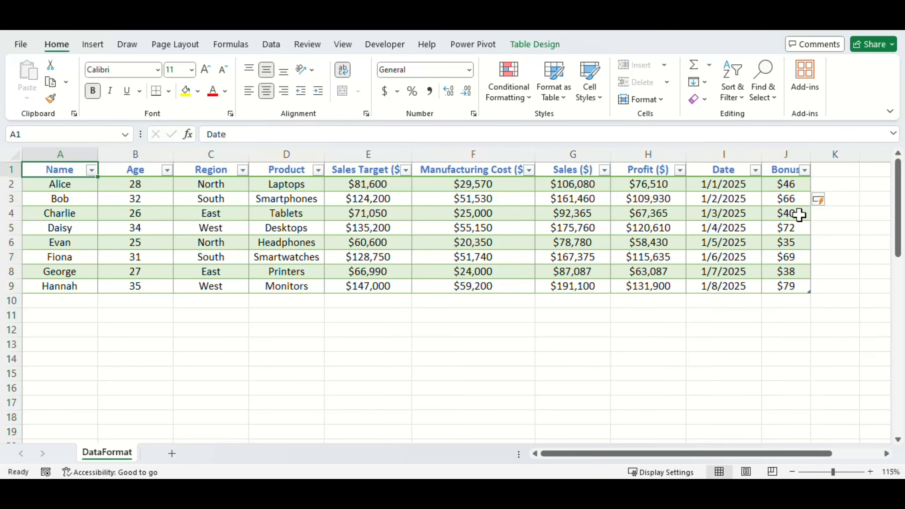
# - Select the empty cell M3 outside the table
pyautogui.hotkey('ctrl', 'Right')
pyautogui.press('Right')
pyautogui.press('Right')
pyautogui.press('Right')
pyautogui.press('Right')
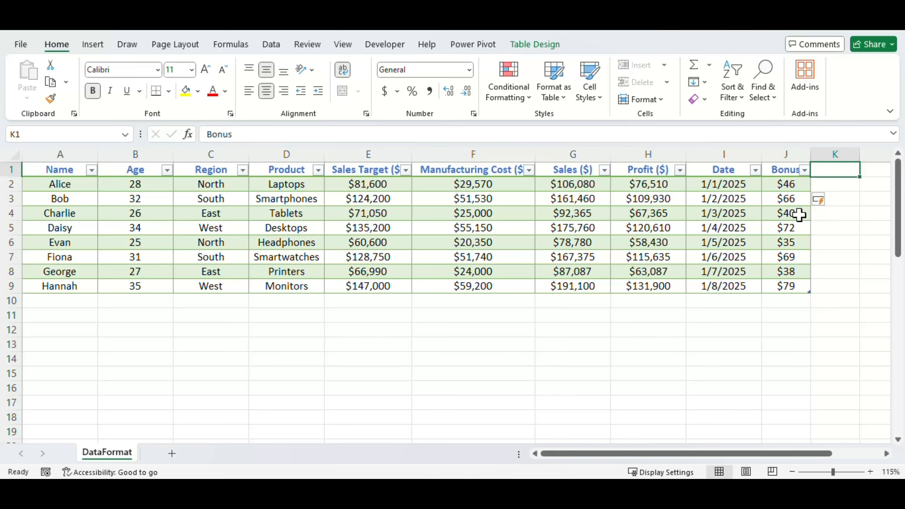
pyautogui.press('Down')
pyautogui.press('Down')
pyautogui.press('Right')
pyautogui.press('Right')
pyautogui.press('Left')
pyautogui.press('Left')
pyautogui.press('Left')
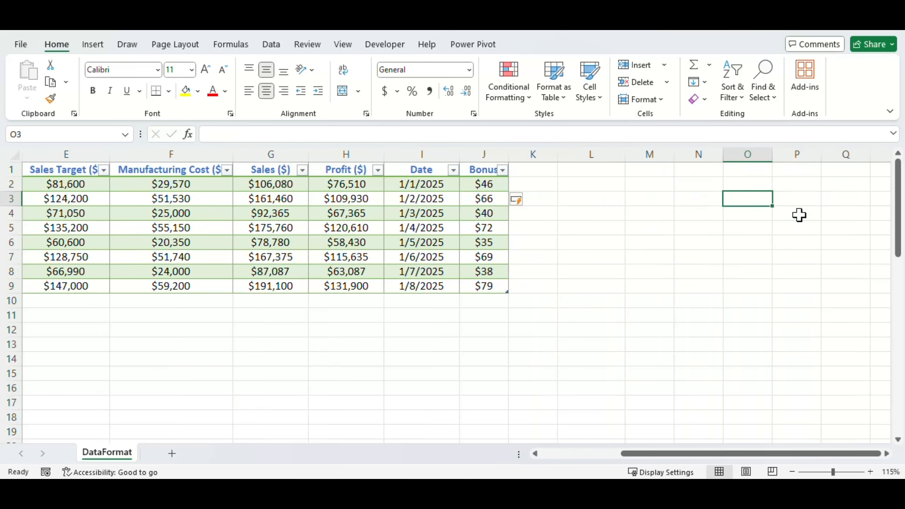
pyautogui.write('=')
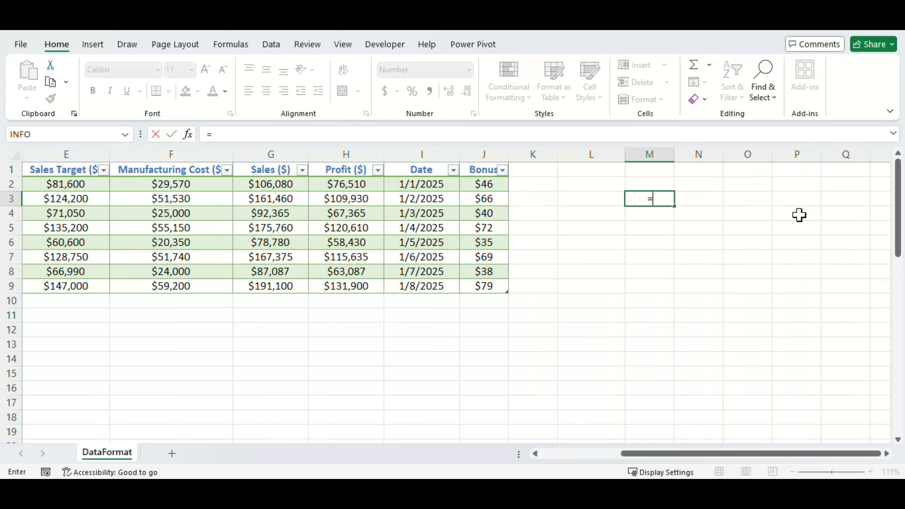
pyautogui.press('Left')
pyautogui.press('Left')
pyautogui.press('Left')
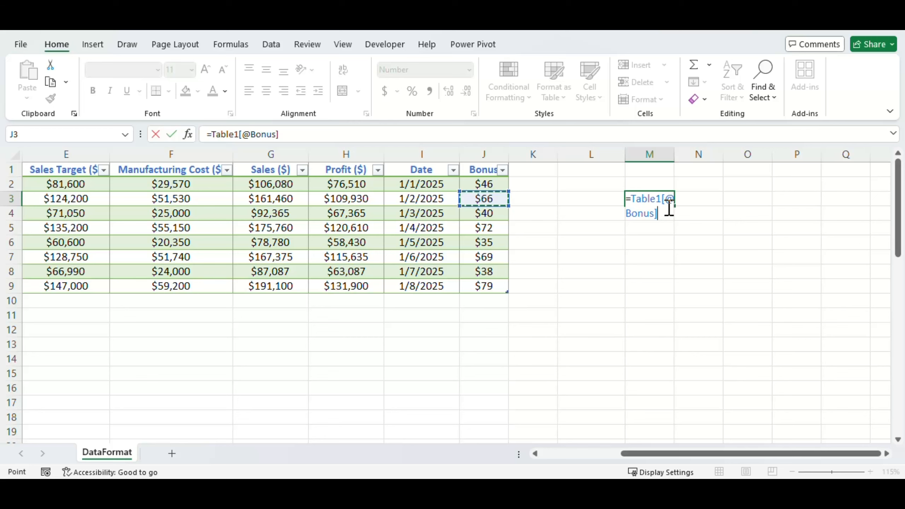
pyautogui.click(4, 199)
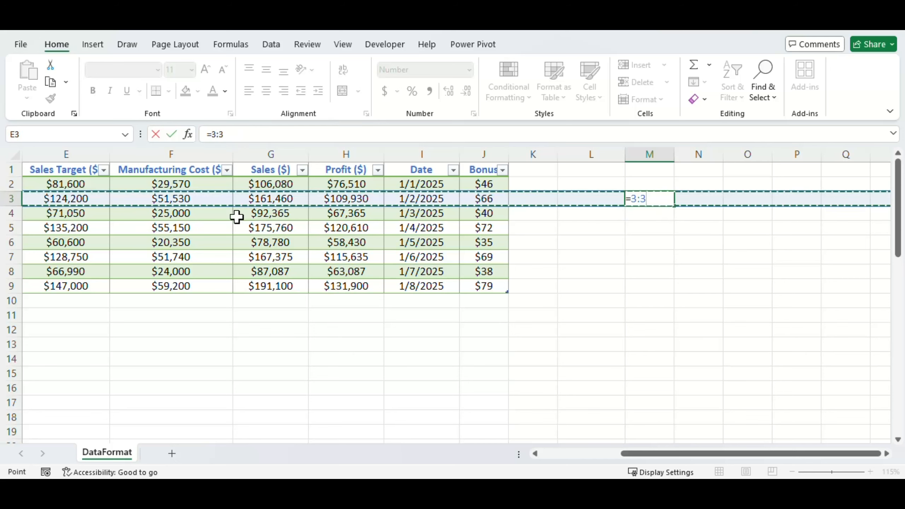
pyautogui.press('Escape')
# - Start a formula in M3 that references the table's Bonus and, in its place, Profit ($) value in row 3
pyautogui.write('=')
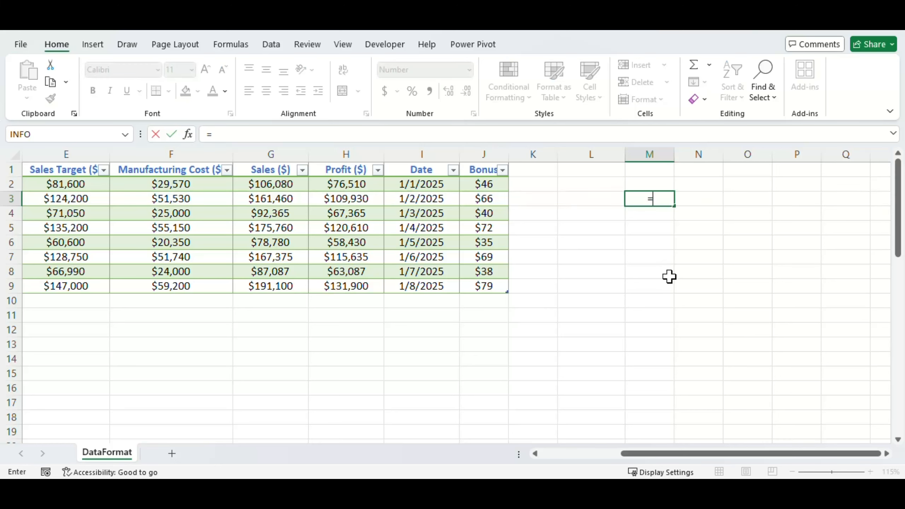
pyautogui.press('Left')
pyautogui.press('Left')
pyautogui.press('Left')
pyautogui.press('Left')
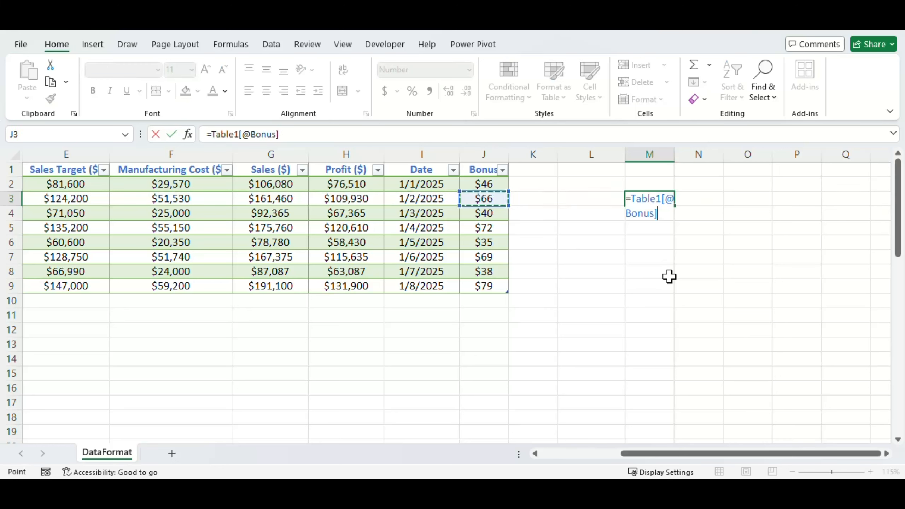
pyautogui.press('Left')
pyautogui.press('Left')
pyautogui.press('Left')
pyautogui.press('Left')
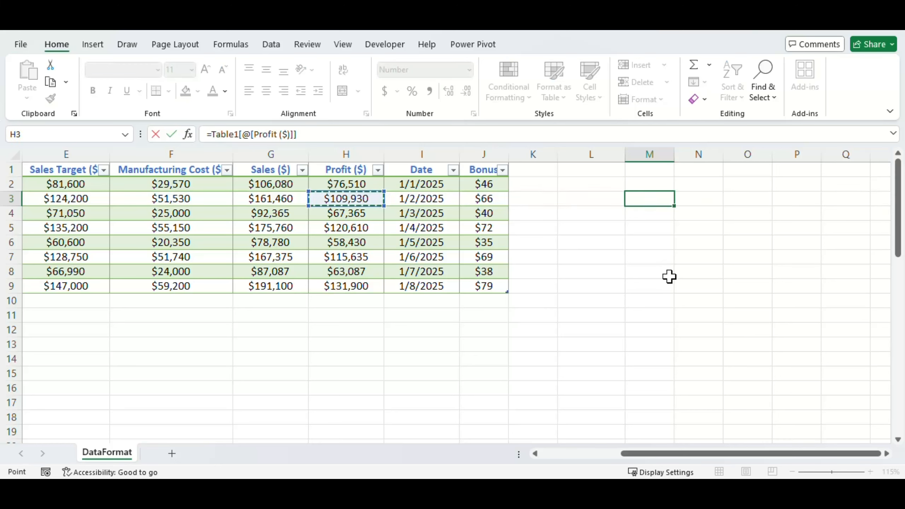
pyautogui.press('Right')
pyautogui.press('Right')
pyautogui.press('Right')
pyautogui.press('Right')
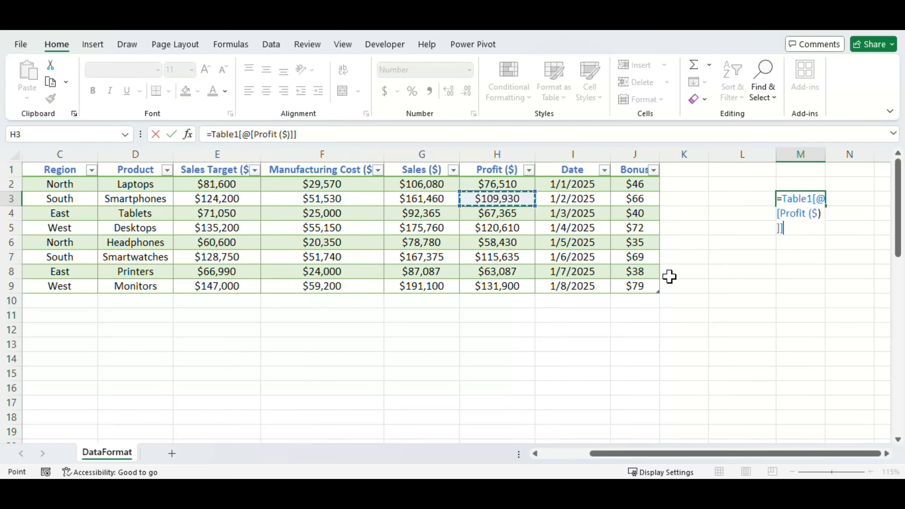
# - Repoint the M3 formula's reference along row 3 to the Region value and back to the Date value
pyautogui.press('Left')
pyautogui.press('Left')
pyautogui.press('Left')
pyautogui.press('Left')
pyautogui.press('Left')
pyautogui.press('Left')
pyautogui.press('Left')
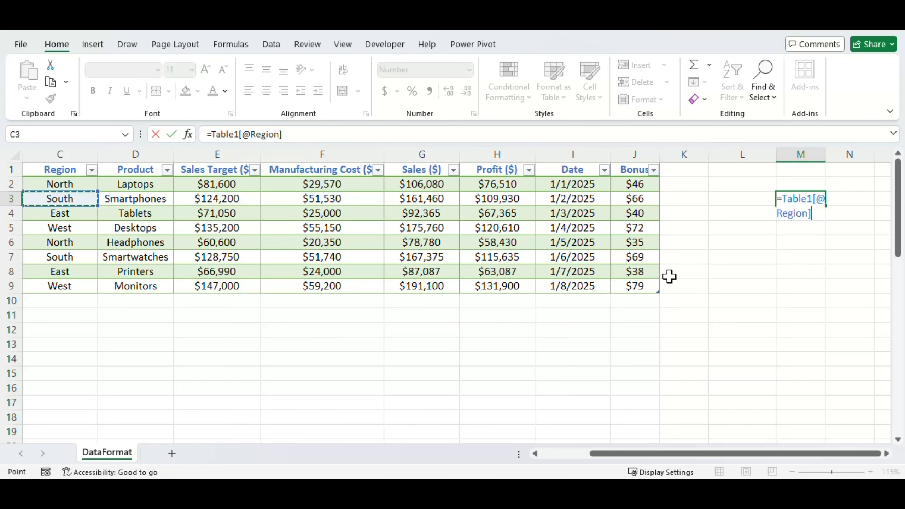
pyautogui.press('Right')
pyautogui.press('Right')
pyautogui.press('Right')
pyautogui.press('Right')
pyautogui.press('Right')
pyautogui.press('Right')
pyautogui.press('Right')
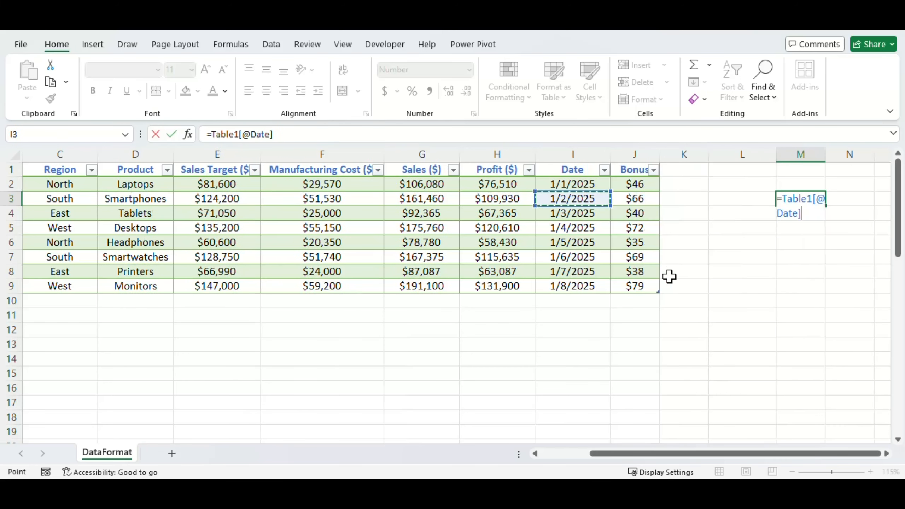
# - Try the M3 reference on cells in other rows, I4, H5 and F4, and return it to row 3's Manufacturing Cost ($) value
pyautogui.press('Down')
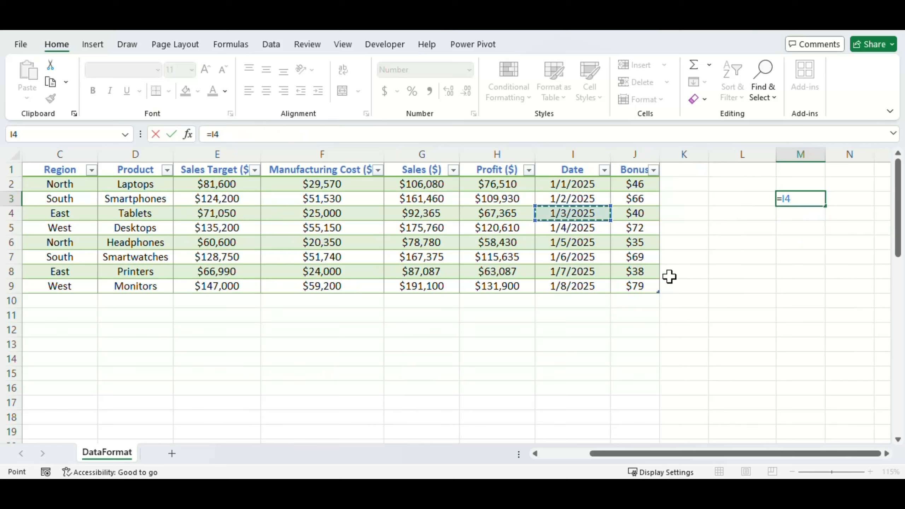
pyautogui.press('Down')
pyautogui.press('Left')
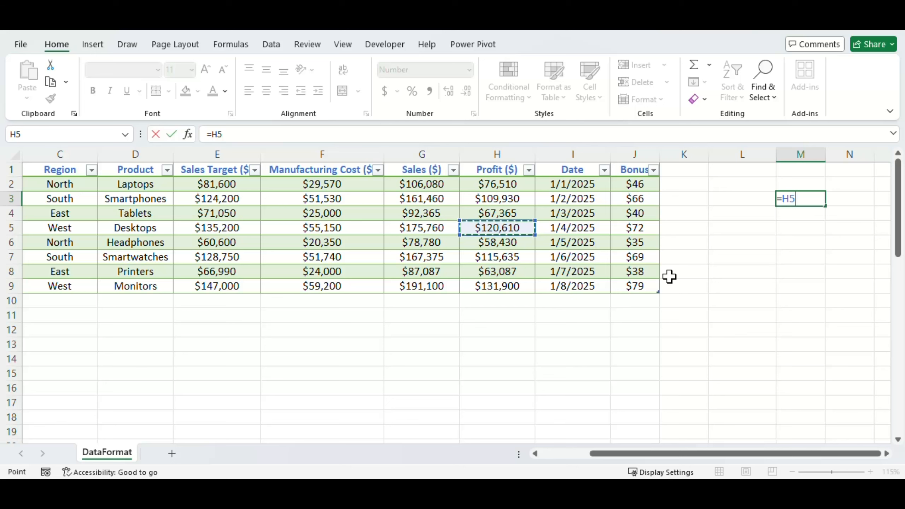
pyautogui.press('Left')
pyautogui.press('Left')
pyautogui.press('Up')
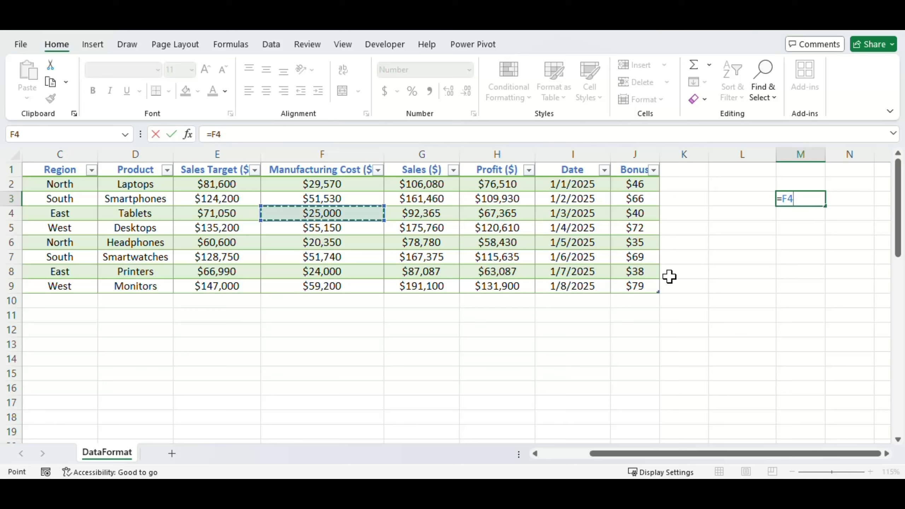
pyautogui.press('Up')
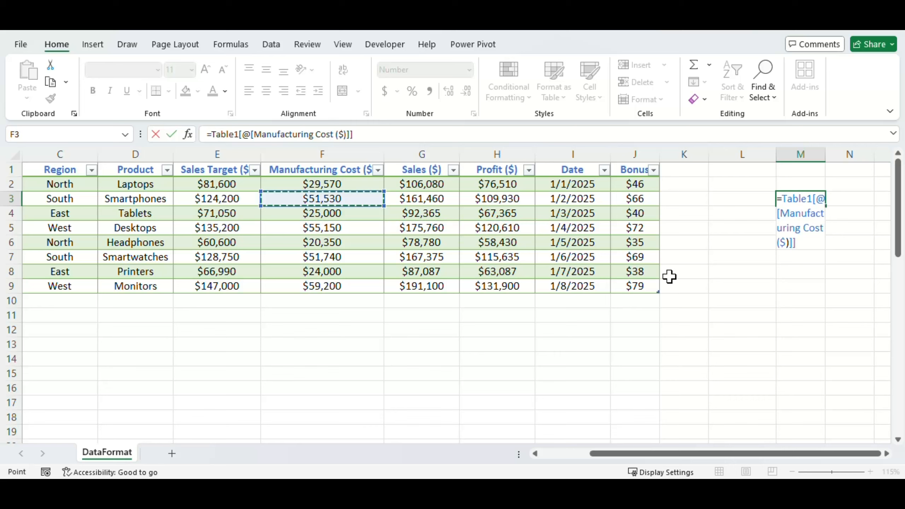
# - Point the M3 reference at row 3's Profit ($) value and enter the formula =Table1[@[Profit ($)]]
pyautogui.press('Right')
pyautogui.press('Right')
pyautogui.press('Right')
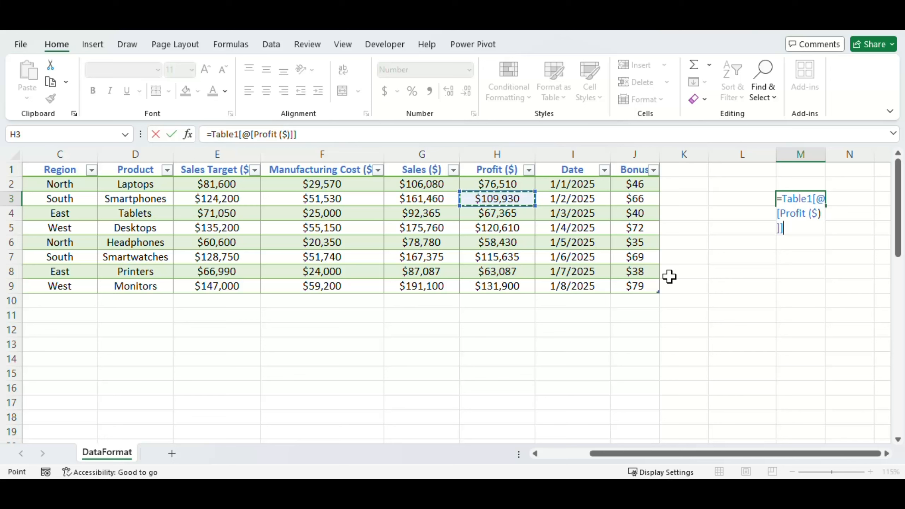
pyautogui.press('Right')
pyautogui.press('Left')
pyautogui.press('Left')
pyautogui.hotkey('ctrl', 'Return')
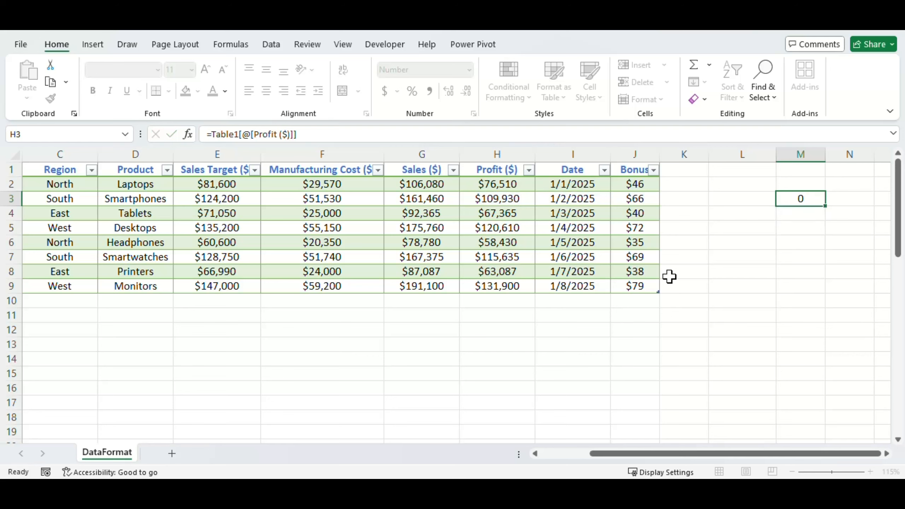
pyautogui.press('Return')
pyautogui.press('Up')
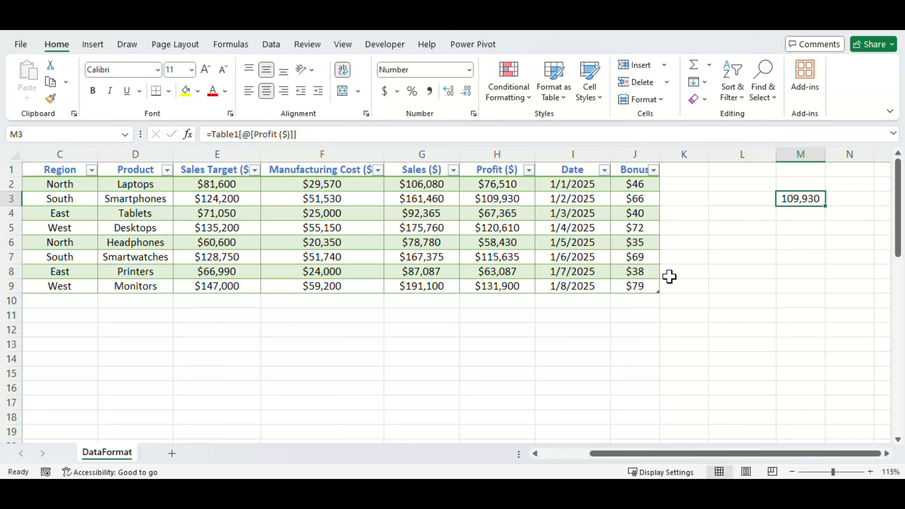
# - Remove the current-row restriction from the M3 formula so it reads =Table1[Profit ($)]
pyautogui.press('F2')
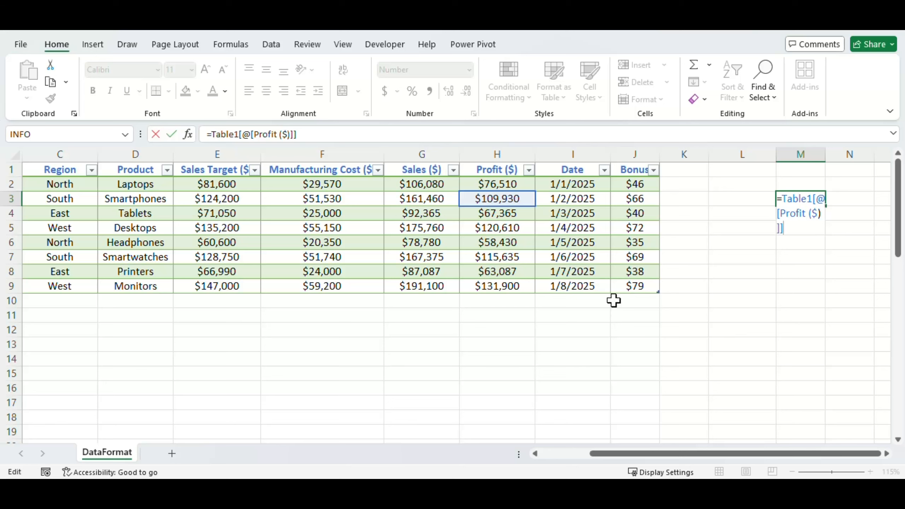
pyautogui.press('Up')
pyautogui.press('Up')
pyautogui.press('BackSpace')
pyautogui.press('Return')
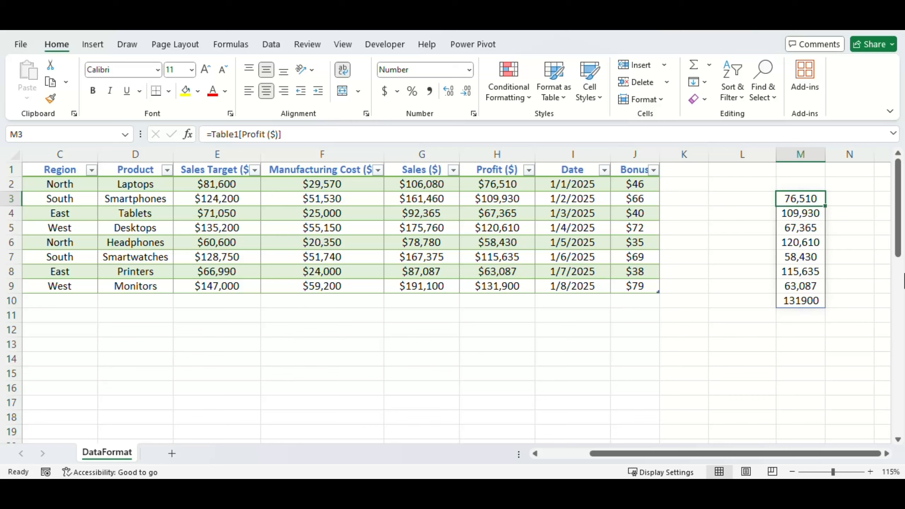
# - Shorten the M3 formula to =Table1 and check the spilled range from its first to its last column
pyautogui.press('F2')
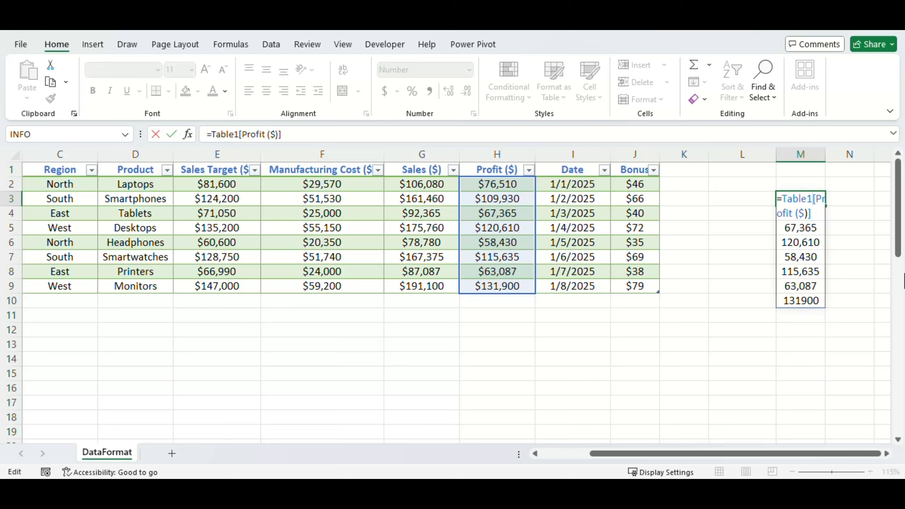
pyautogui.hotkey('shift', 'Down')
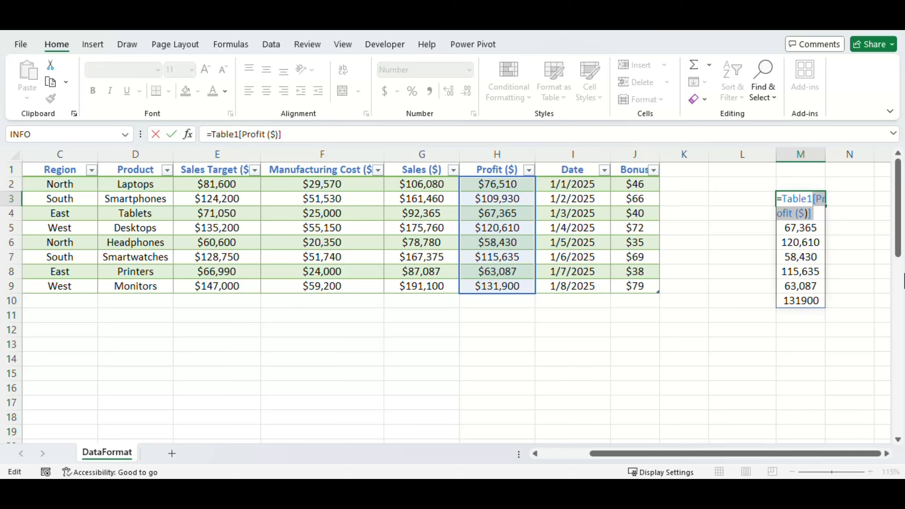
pyautogui.press('BackSpace')
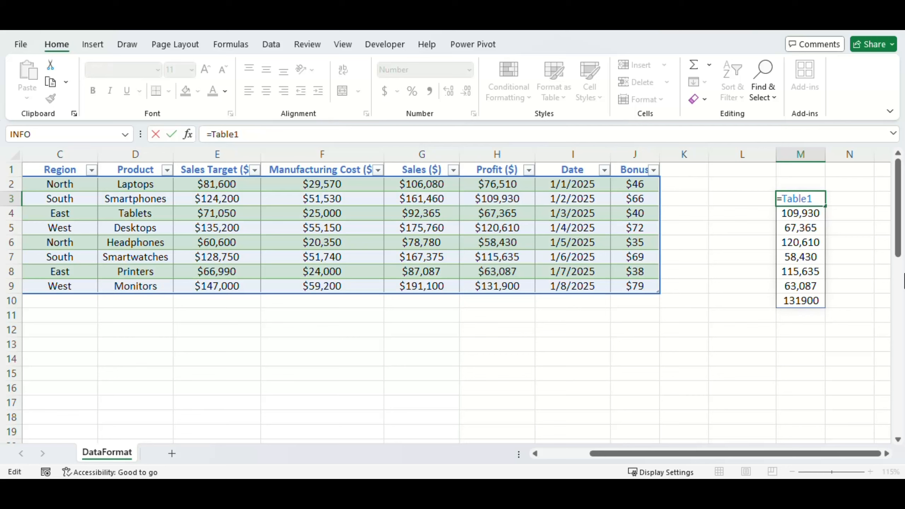
pyautogui.hotkey('ctrl', 'Return')
pyautogui.hotkey('ctrl', 'Right')
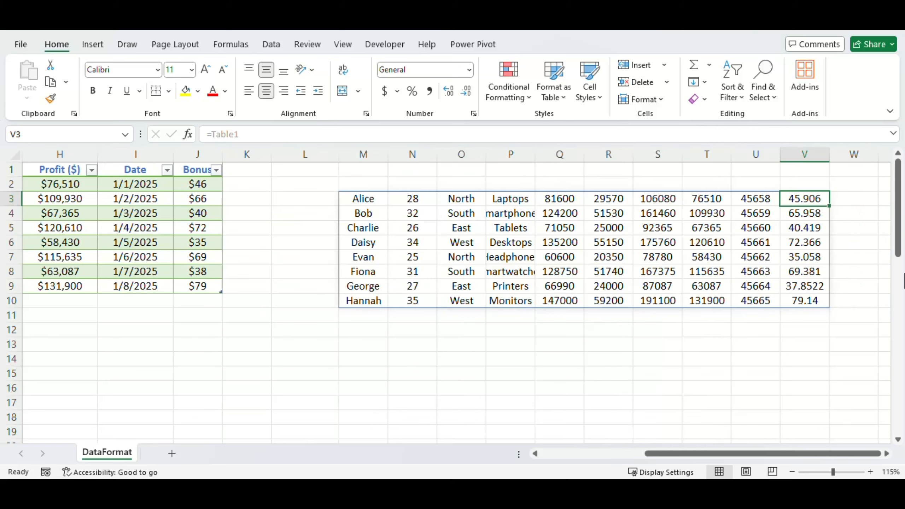
pyautogui.hotkey('ctrl', 'Left')
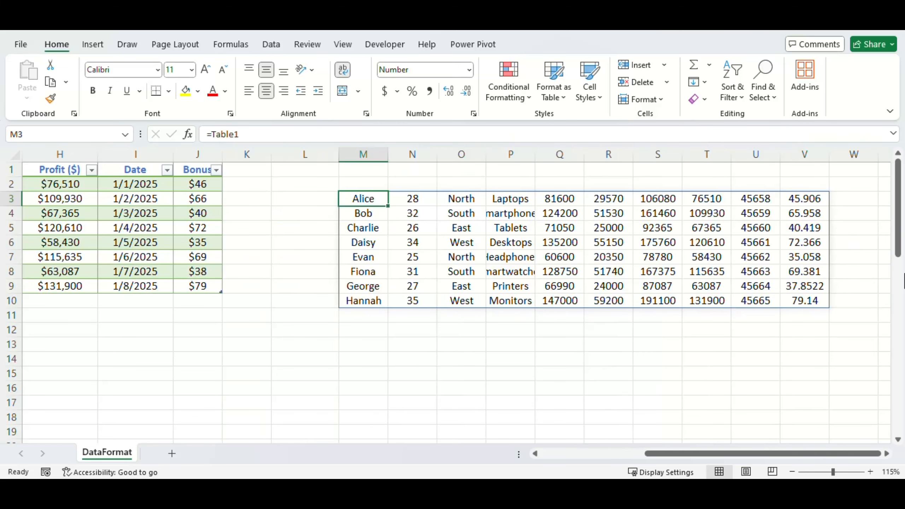
# - Enter =Table1[#All] in M2 and clear the formula in M3 below it
pyautogui.press('Up')
pyautogui.write('=ta')
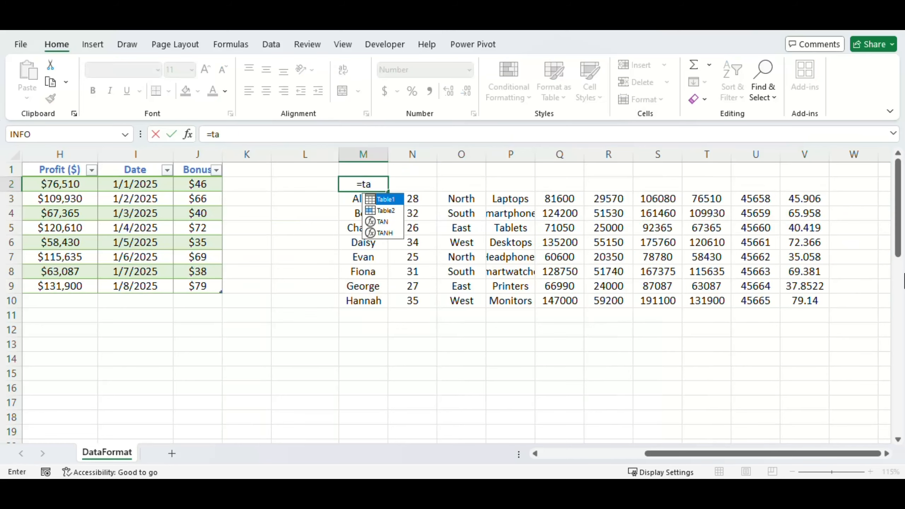
pyautogui.press('Tab')
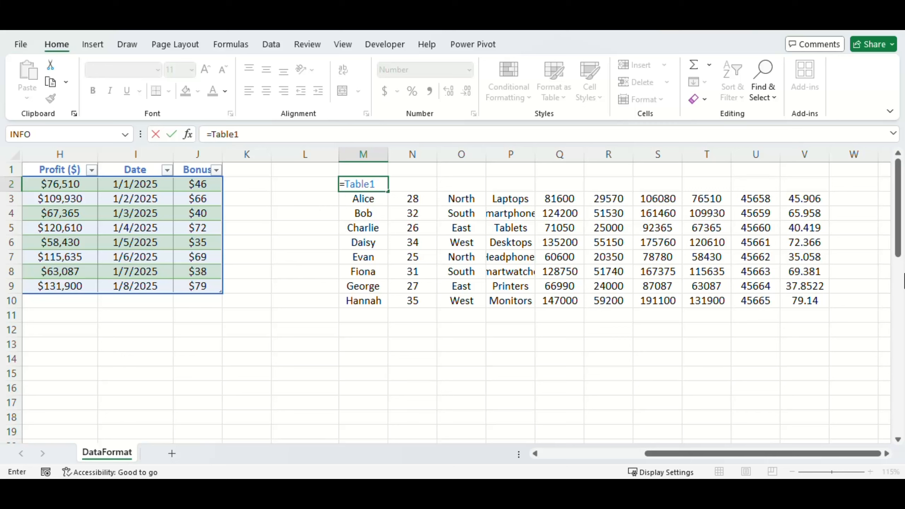
pyautogui.write('[')
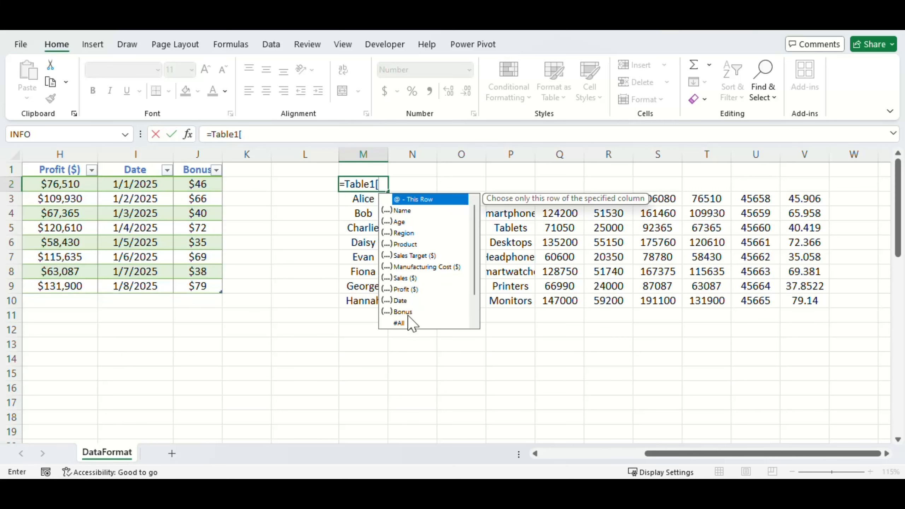
pyautogui.scroll(-1, 407, 316)
pyautogui.doubleClick(399, 289)
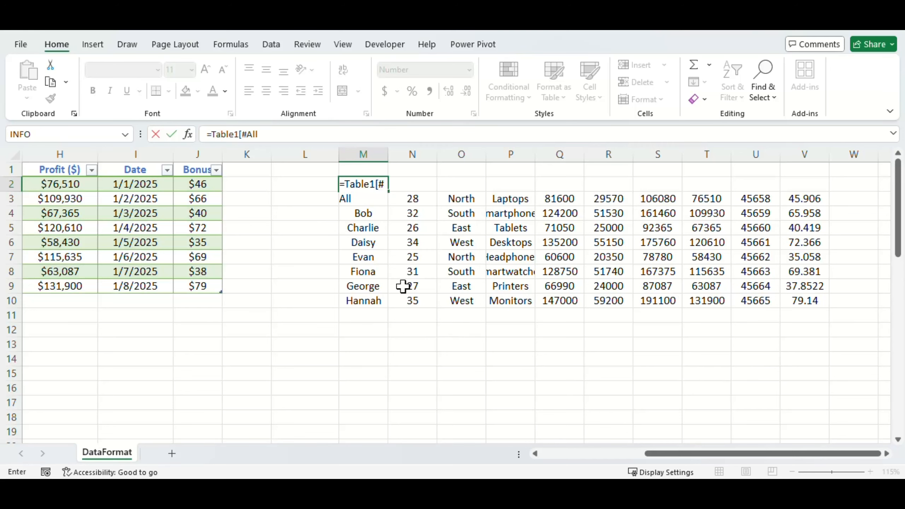
pyautogui.write(']')
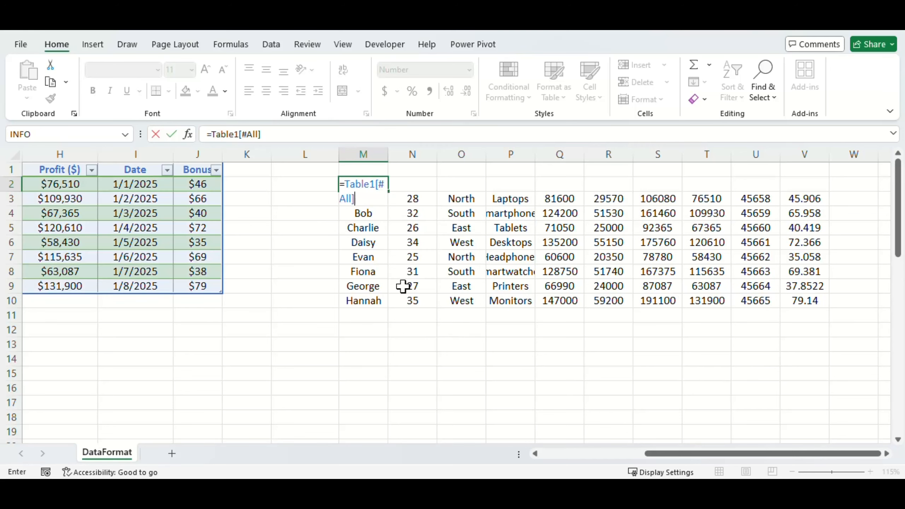
pyautogui.press('Return')
pyautogui.press('Delete')
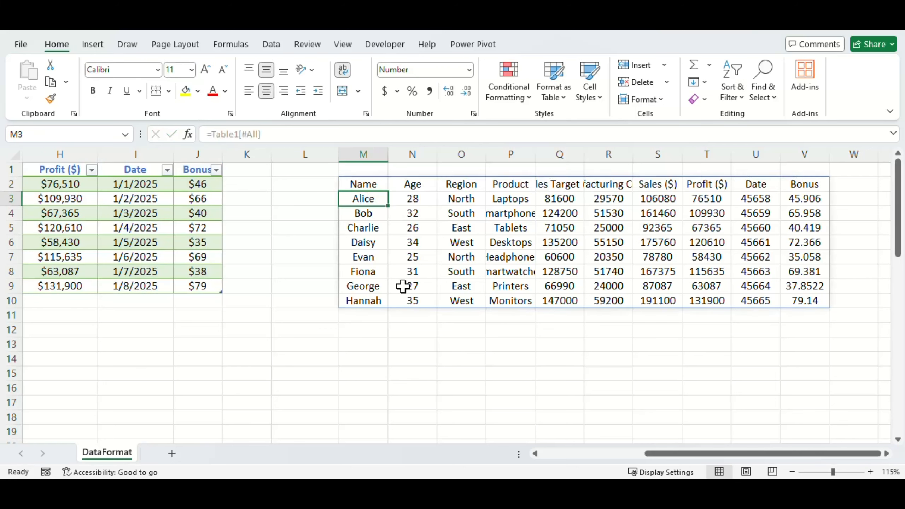
# - Select the entire range spilled from M2 to examine its extent, including the header row
pyautogui.press('Up')
pyautogui.hotkey('ctrl', 'shift', 'Right')
pyautogui.hotkey('ctrl', 'shift', 'Down')
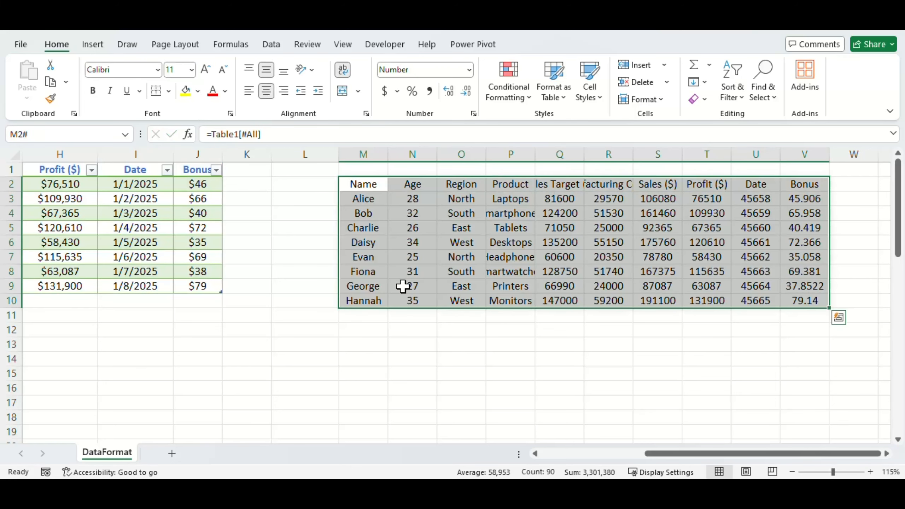
pyautogui.press('Left')
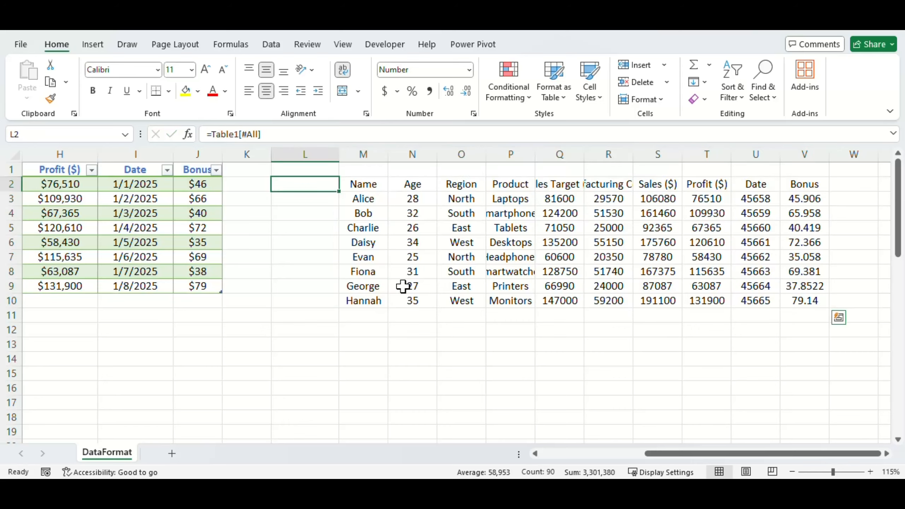
# - Return to the sales table and turn on its total row
pyautogui.press('Home')
pyautogui.hotkey('ctrl', 'Right')
pyautogui.press('Left')
pyautogui.click(544, 50)
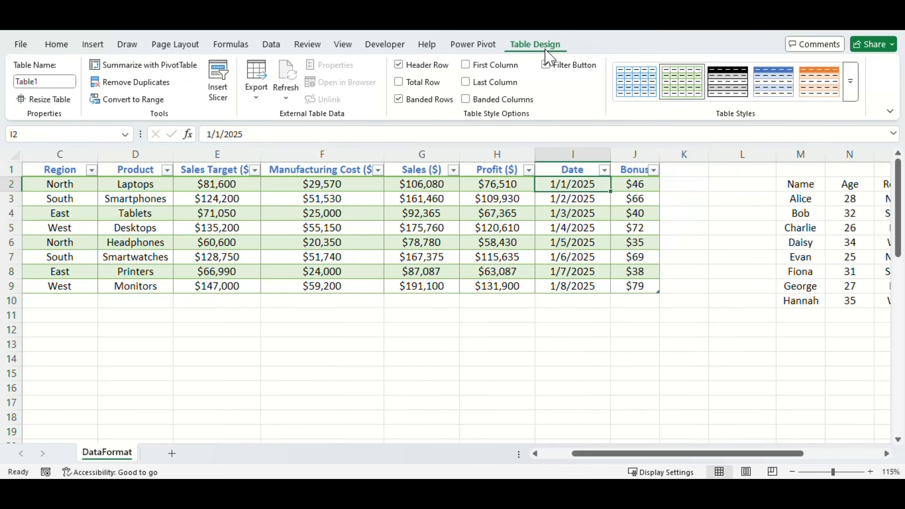
pyautogui.click(399, 83)
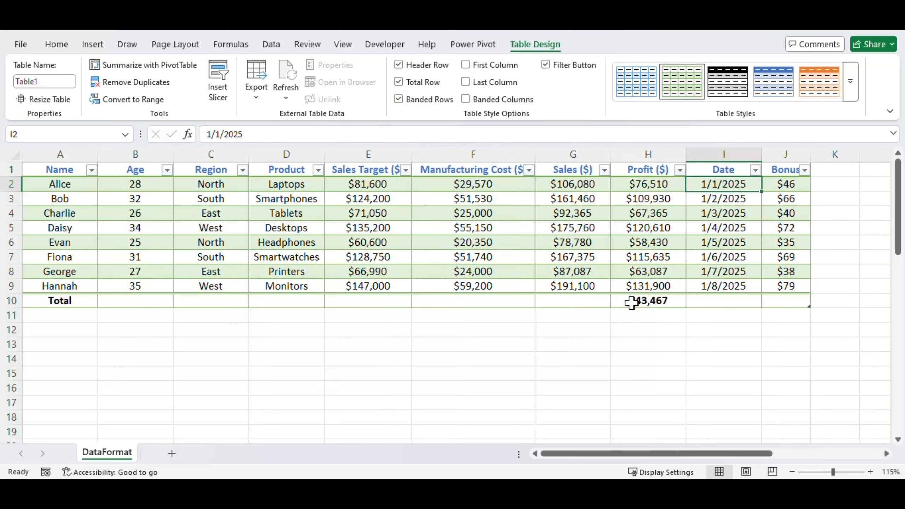
# - Set the total row to Sum for the Sales ($) and Manufacturing Cost ($) columns
pyautogui.click(594, 303)
pyautogui.click(616, 303)
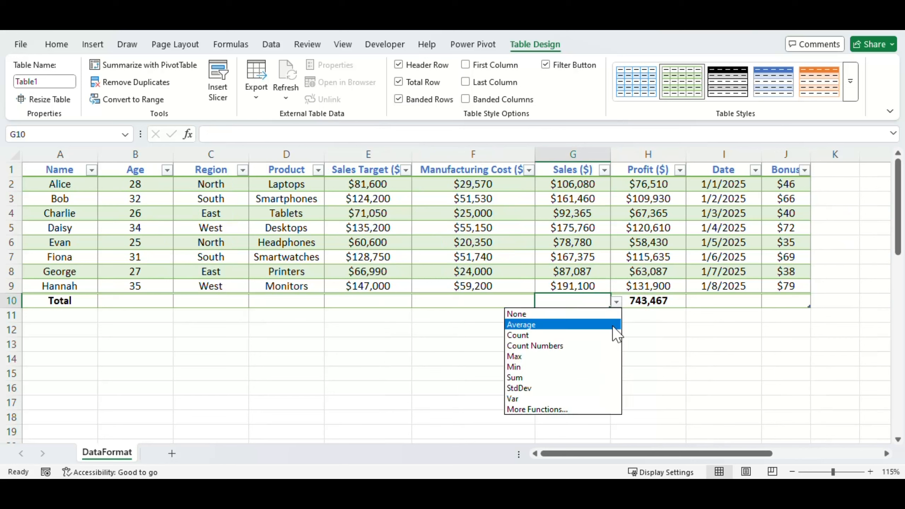
pyautogui.click(535, 373)
pyautogui.click(481, 303)
pyautogui.click(647, 330)
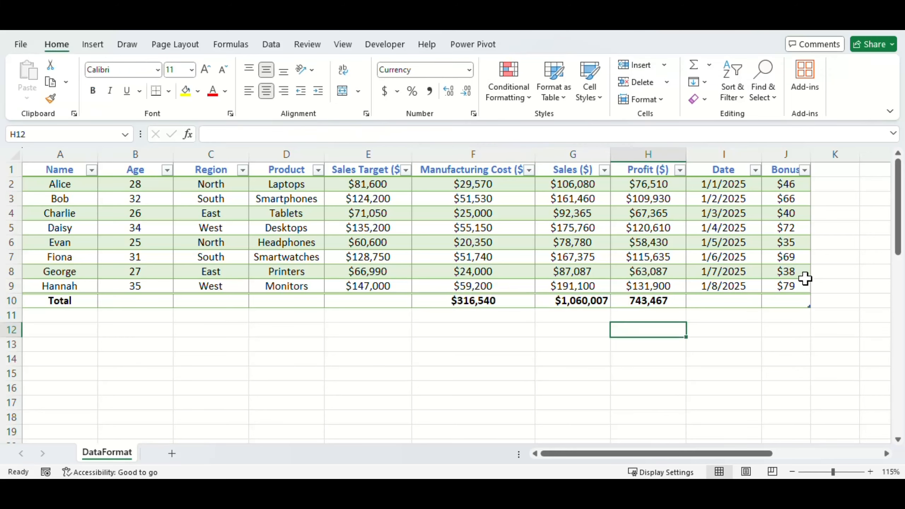
# - Examine the total row in row 11 of the range spilled from M2
pyautogui.click(836, 277)
pyautogui.press('Right')
pyautogui.press('Right')
pyautogui.press('Right')
pyautogui.press('Right')
pyautogui.press('Right')
pyautogui.press('Right')
pyautogui.press('Right')
pyautogui.press('Right')
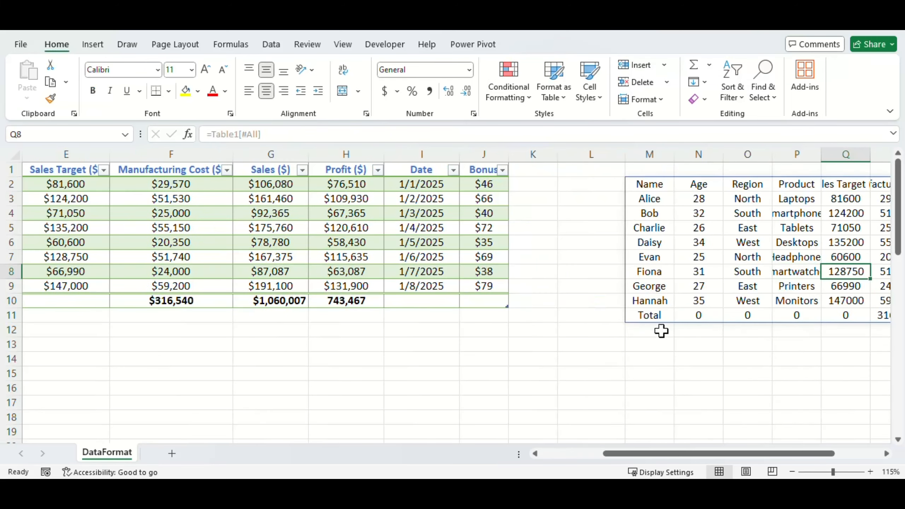
pyautogui.click(556, 315)
pyautogui.keyDown('shift'); pyautogui.click(872, 314); pyautogui.keyUp('shift')
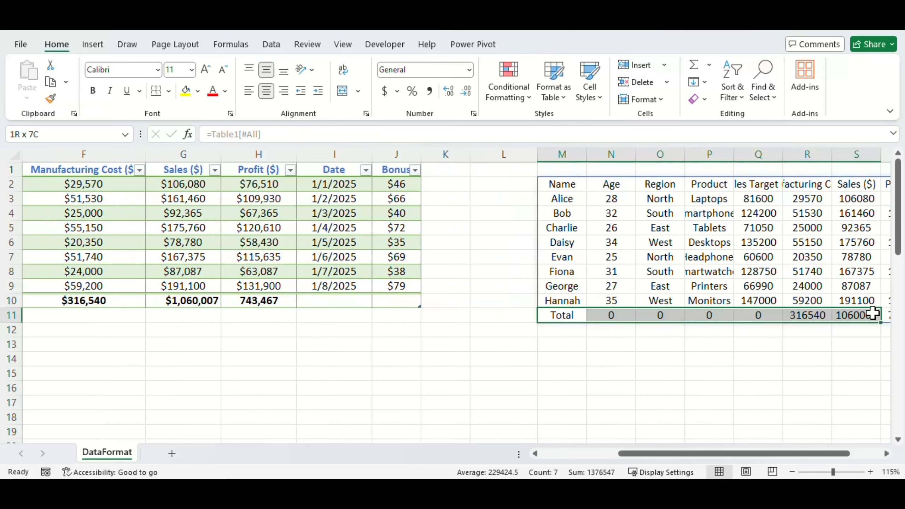
# - Change the M2 formula to =Table1[#Headers]
pyautogui.press('F2')
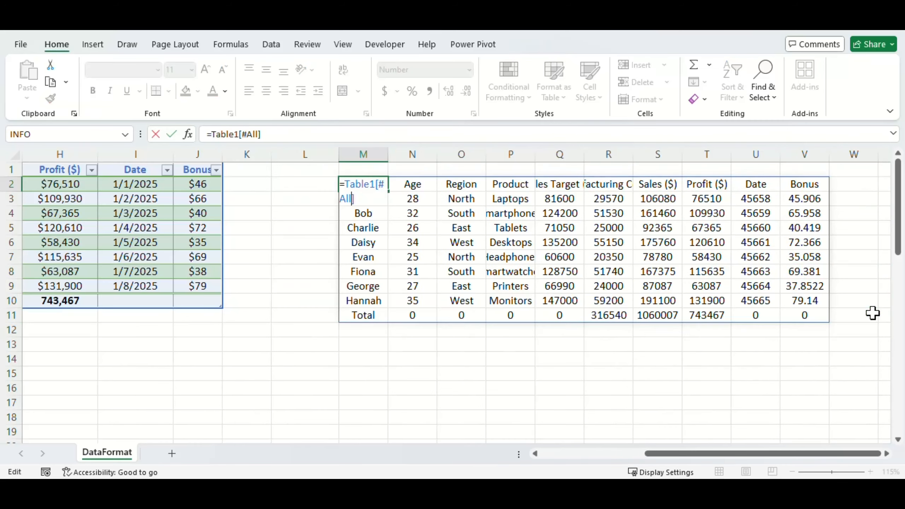
pyautogui.press('Left')
pyautogui.press('BackSpace')
pyautogui.press('BackSpace')
pyautogui.press('BackSpace')
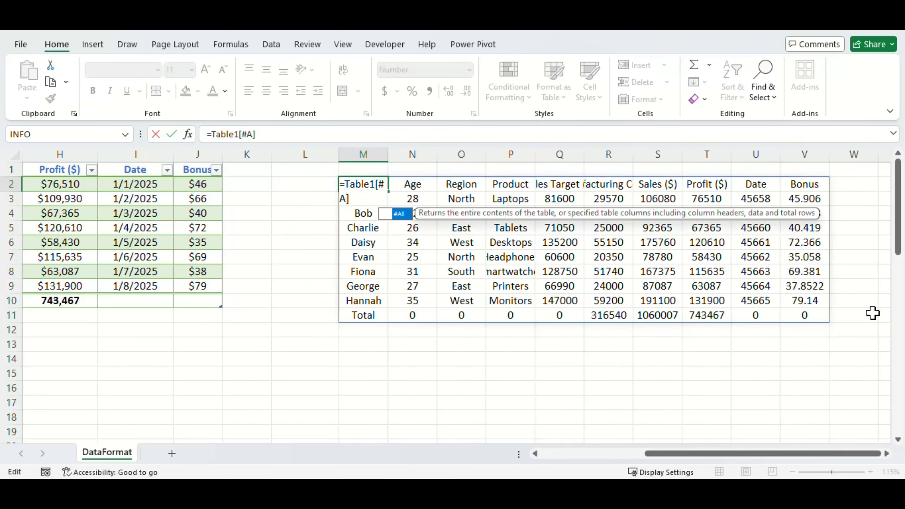
pyautogui.press('Down')
pyautogui.press('Down')
pyautogui.press('Tab')
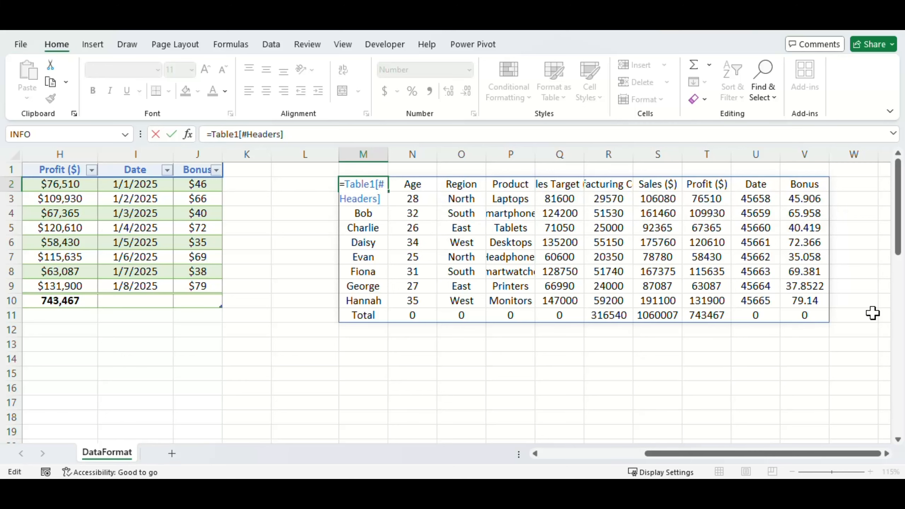
pyautogui.press('Return')
# - Replace the headers specifier in the M2 formula so it reads =Table1[#Data]
pyautogui.press('Up')
pyautogui.press('F2')
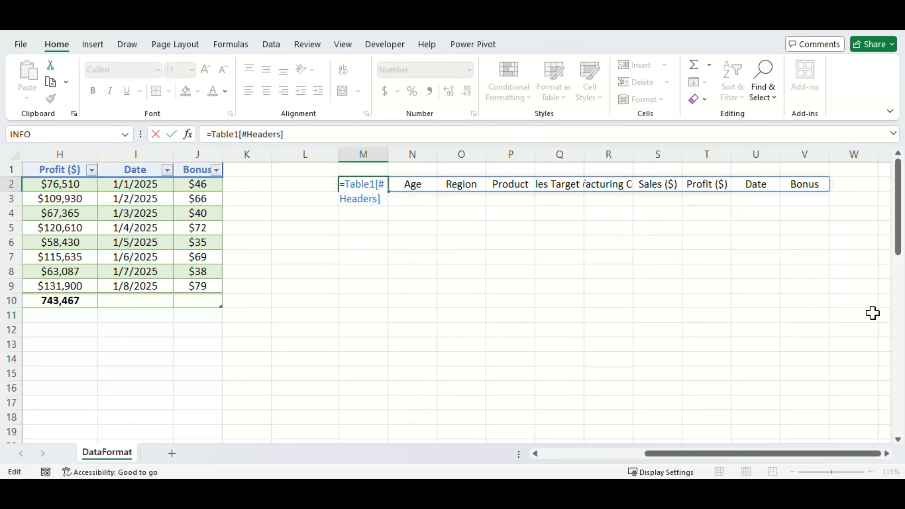
pyautogui.press('Left')
pyautogui.press('BackSpace')
pyautogui.press('BackSpace')
pyautogui.press('BackSpace')
pyautogui.press('BackSpace')
pyautogui.press('BackSpace')
pyautogui.press('BackSpace')
pyautogui.press('BackSpace')
pyautogui.press('Down')
pyautogui.press('Tab')
pyautogui.press('Return')
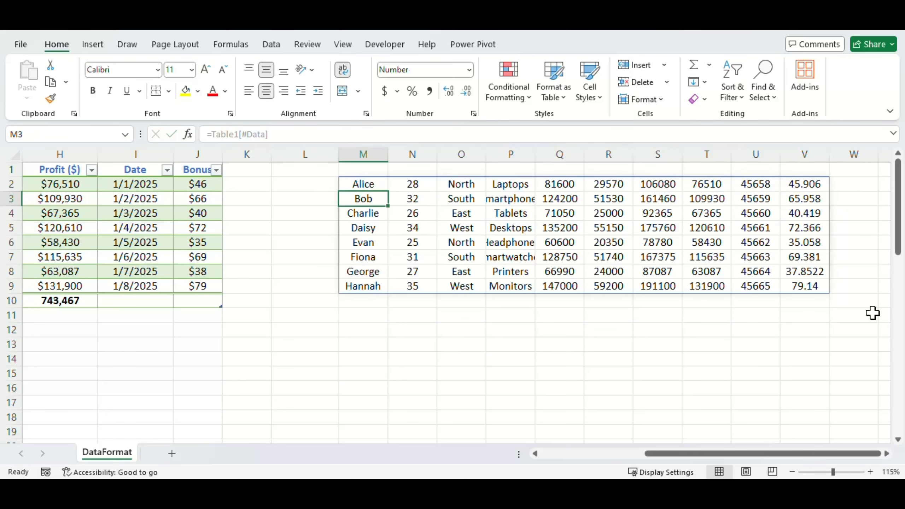
# - Clear the Region and Product values in cells C4:D4 of the sales table
pyautogui.press('Up')
pyautogui.press('Home')
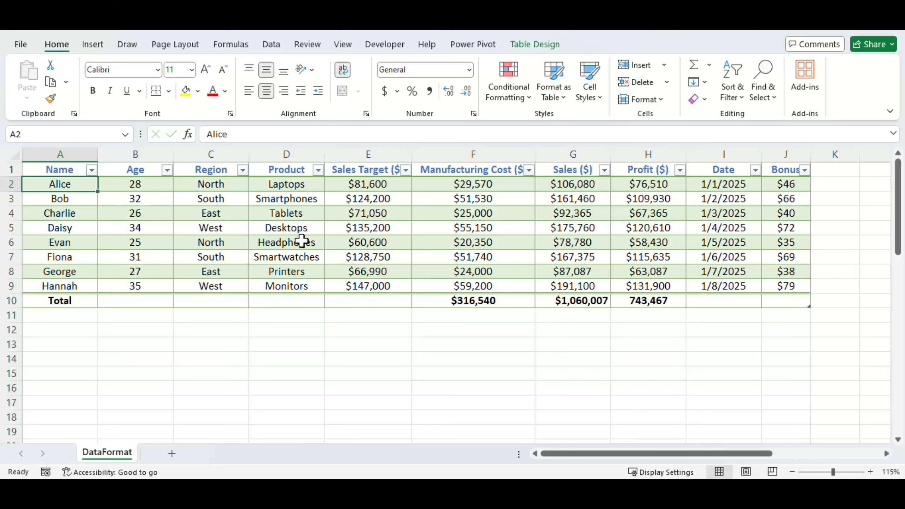
pyautogui.click(217, 212)
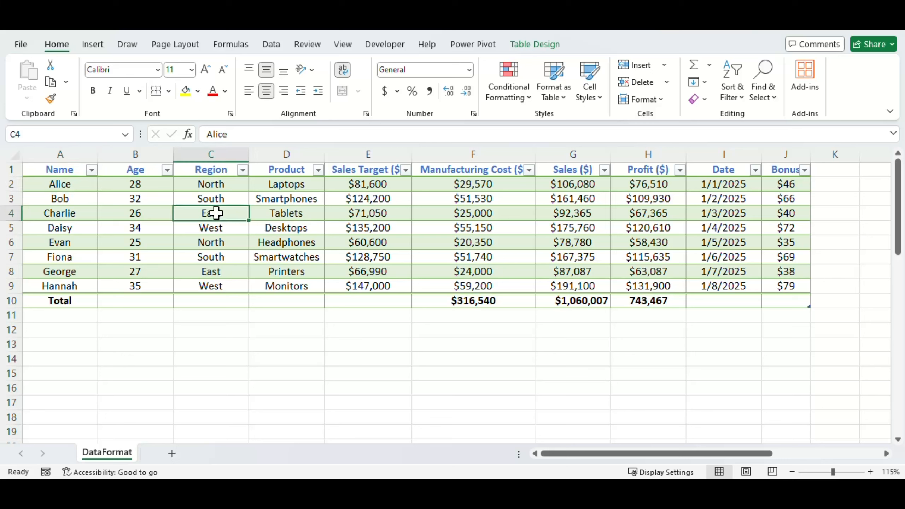
pyautogui.keyDown('shift'); pyautogui.click(282, 211); pyautogui.keyUp('shift')
pyautogui.press('Delete')
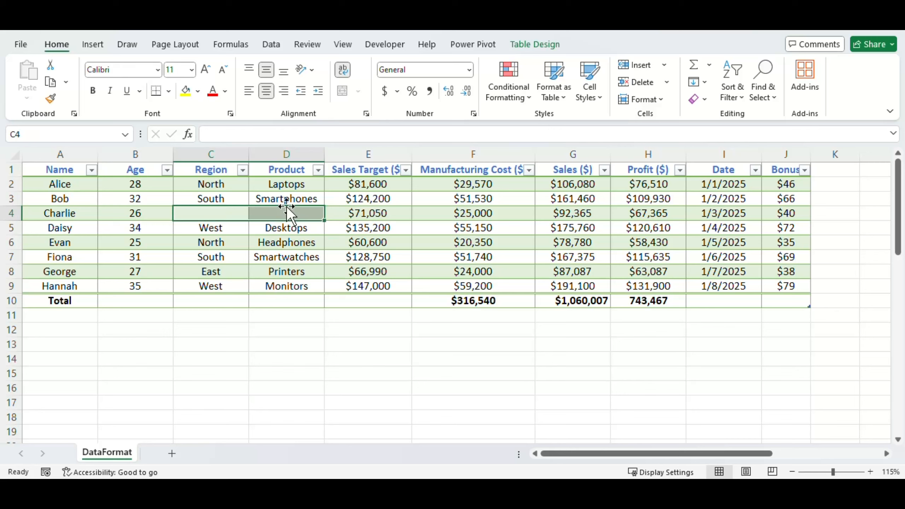
# - Compare which merge options are available for blank cells C17:D17 outside the table and for C4:D4 inside it
pyautogui.moveTo(282, 442); pyautogui.dragTo(276, 418)
pyautogui.click(223, 215)
pyautogui.click(181, 399)
pyautogui.keyDown('shift'); pyautogui.click(293, 406); pyautogui.keyUp('shift')
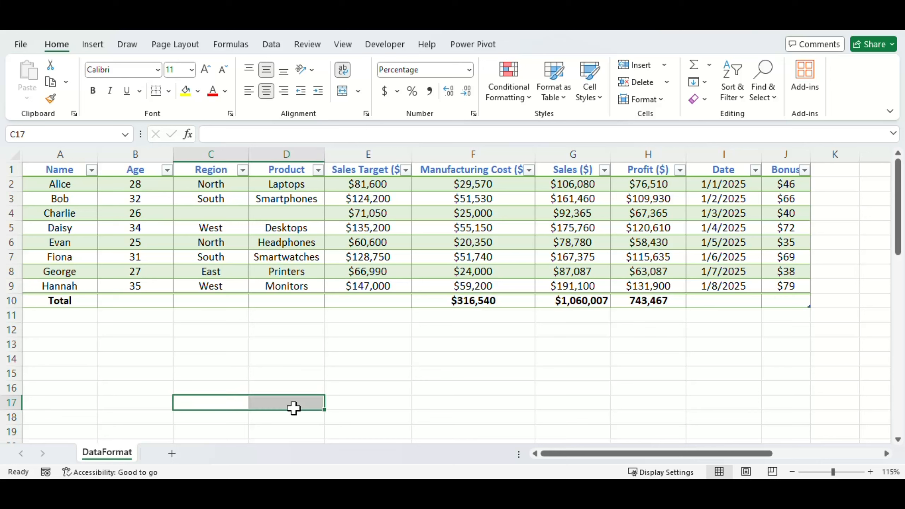
pyautogui.click(359, 90)
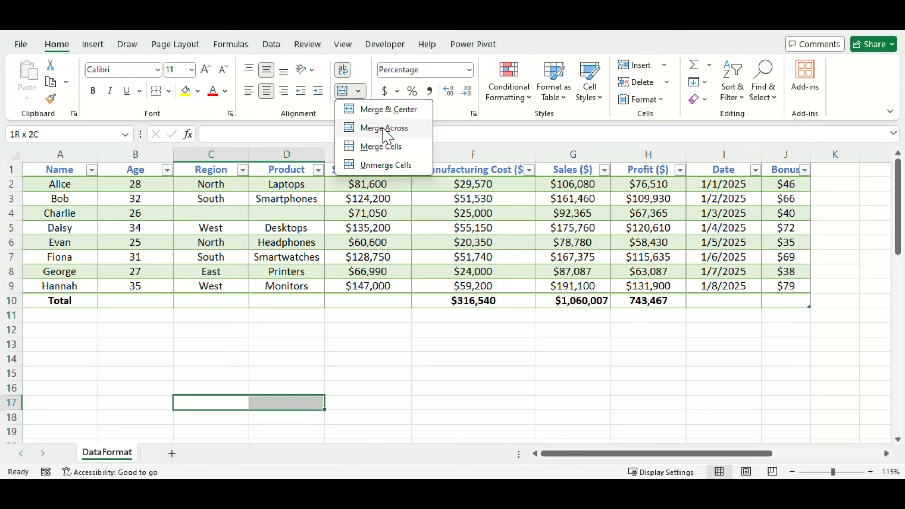
pyautogui.click(213, 210)
pyautogui.keyDown('shift'); pyautogui.click(279, 200); pyautogui.keyUp('shift')
pyautogui.keyDown('shift'); pyautogui.click(280, 209); pyautogui.keyUp('shift')
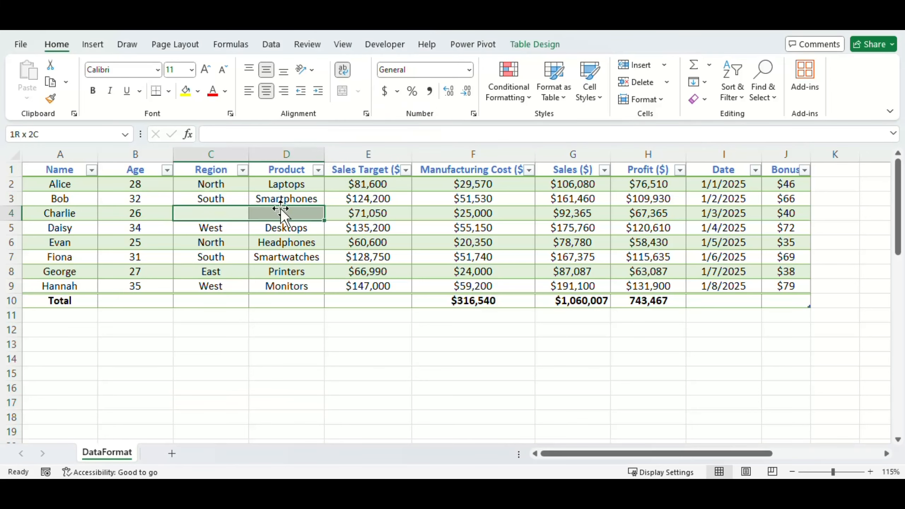
# - Insert a slicer for the Region column of the sales table and place it below the table near column F
pyautogui.click(552, 46)
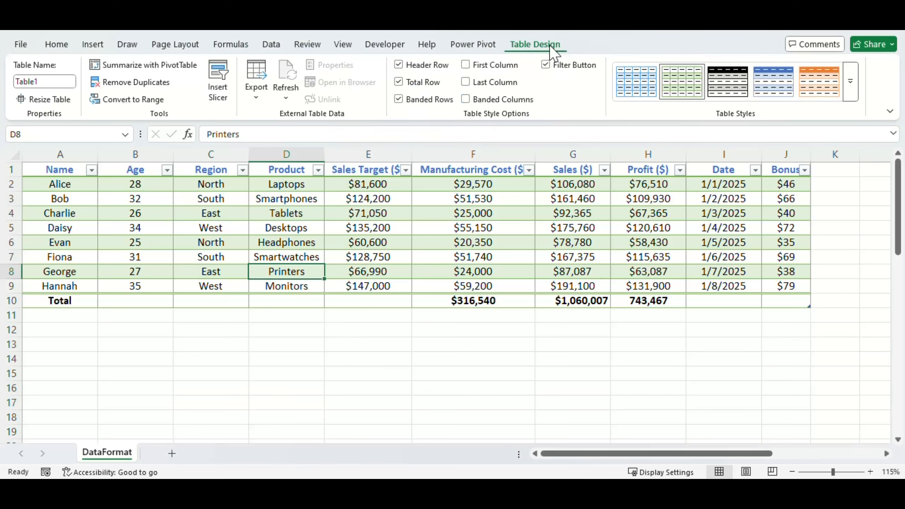
pyautogui.click(218, 82)
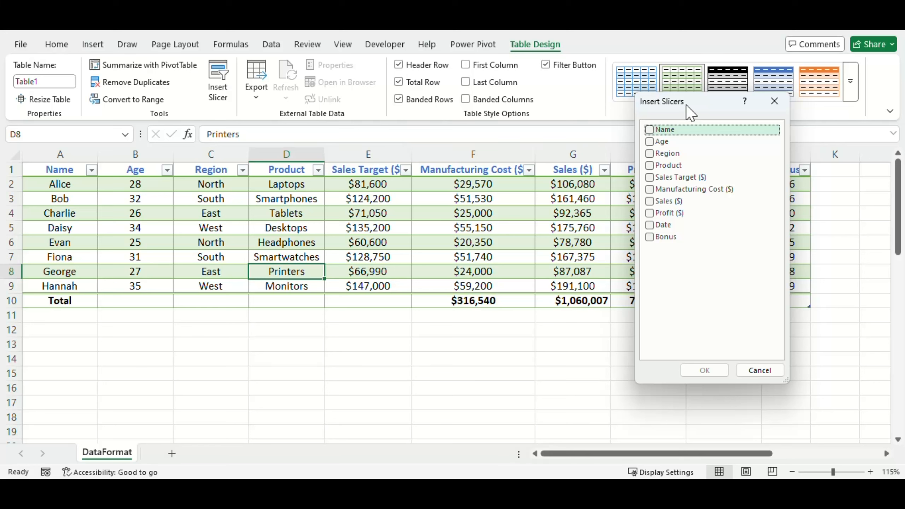
pyautogui.moveTo(686, 105); pyautogui.dragTo(681, 180)
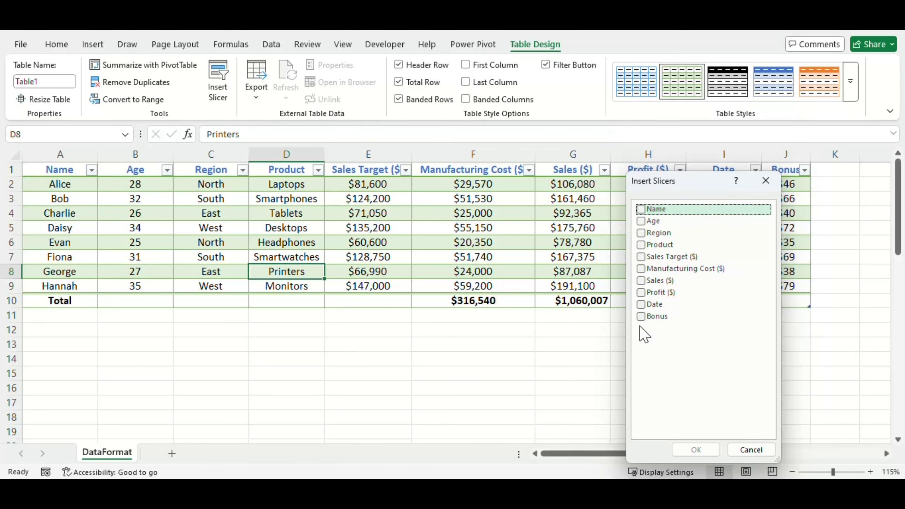
pyautogui.click(640, 234)
pyautogui.click(696, 450)
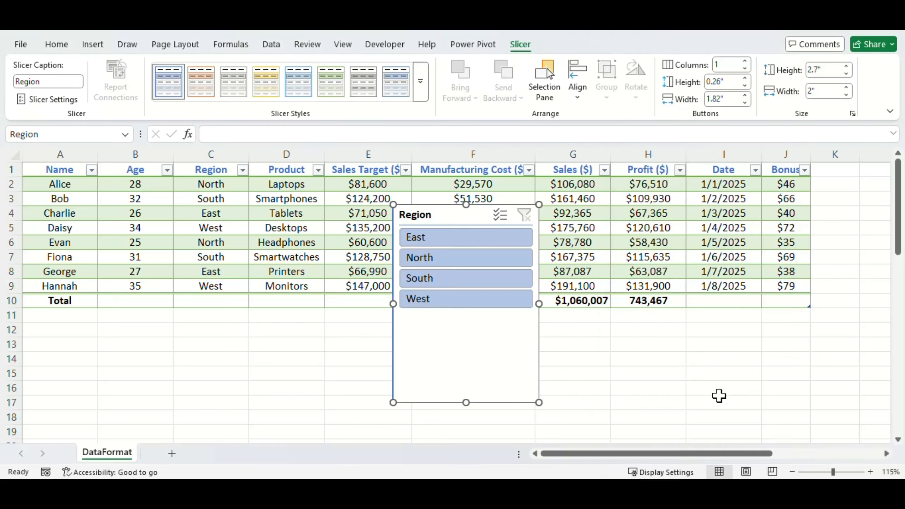
pyautogui.moveTo(449, 211); pyautogui.dragTo(480, 291)
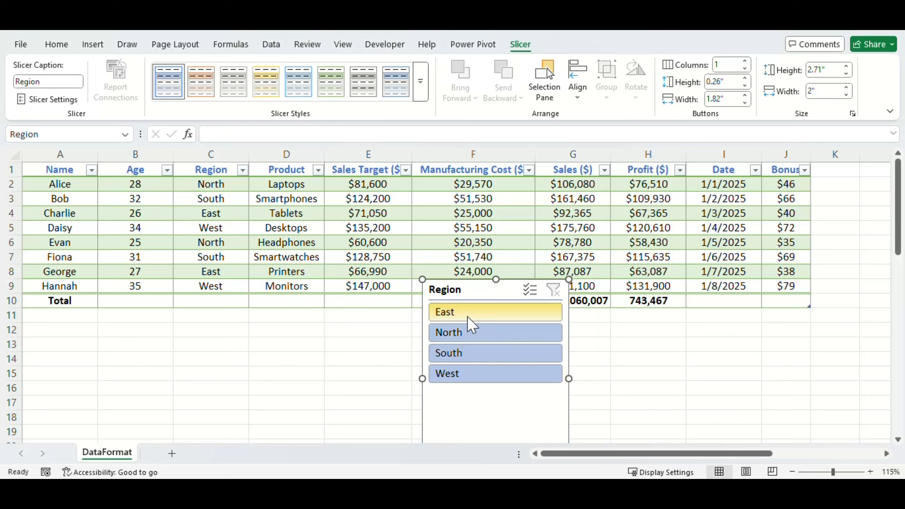
# - Filter the table to the North region with the slicer and inspect the total row formulas in F10, G10 and H10
pyautogui.click(485, 341)
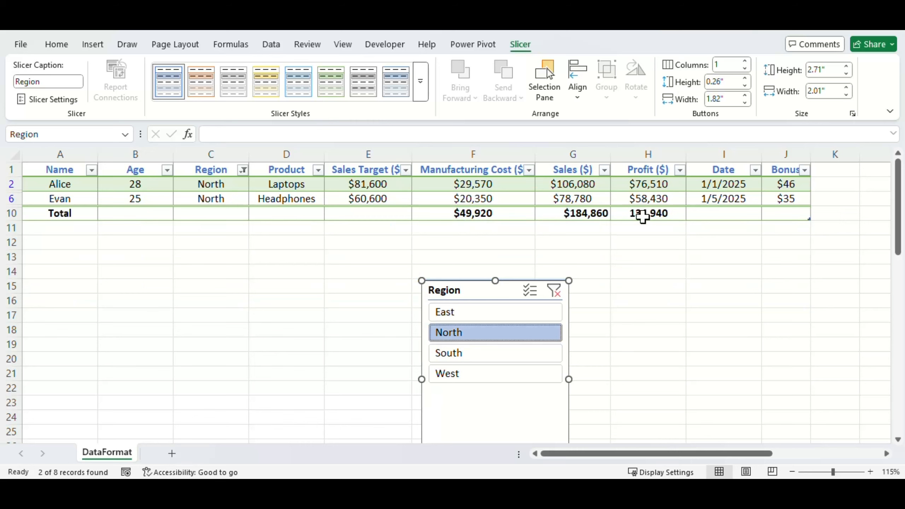
pyautogui.click(416, 214)
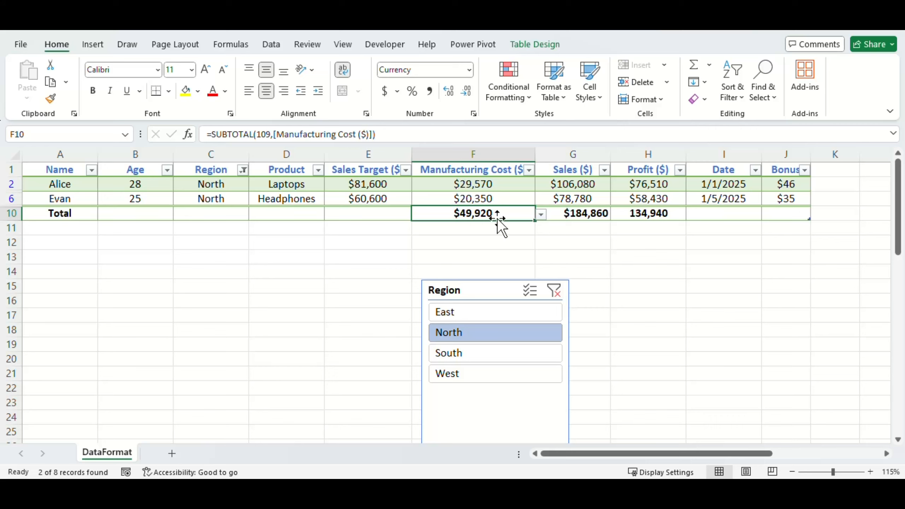
pyautogui.click(595, 215)
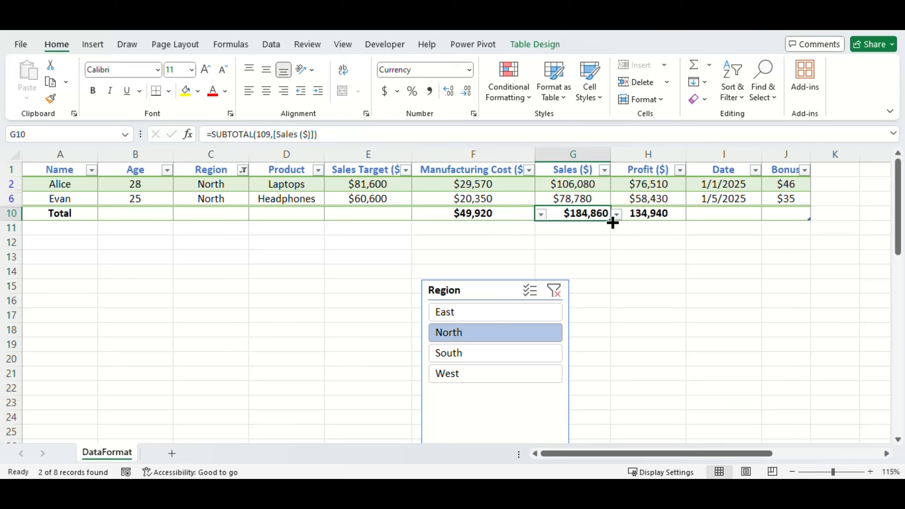
pyautogui.click(652, 213)
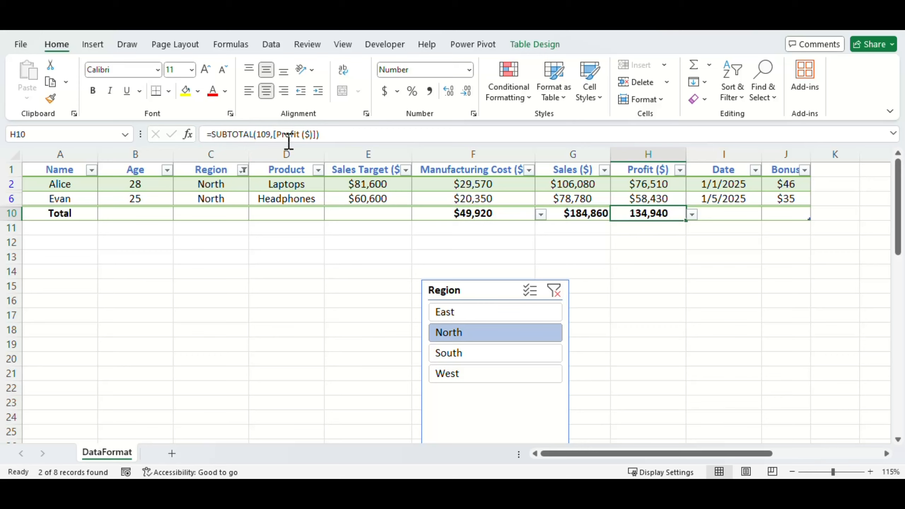
# - Move the Region slicer up closer to the table and filter the data to the East region
pyautogui.moveTo(466, 294); pyautogui.dragTo(497, 248)
pyautogui.click(527, 267)
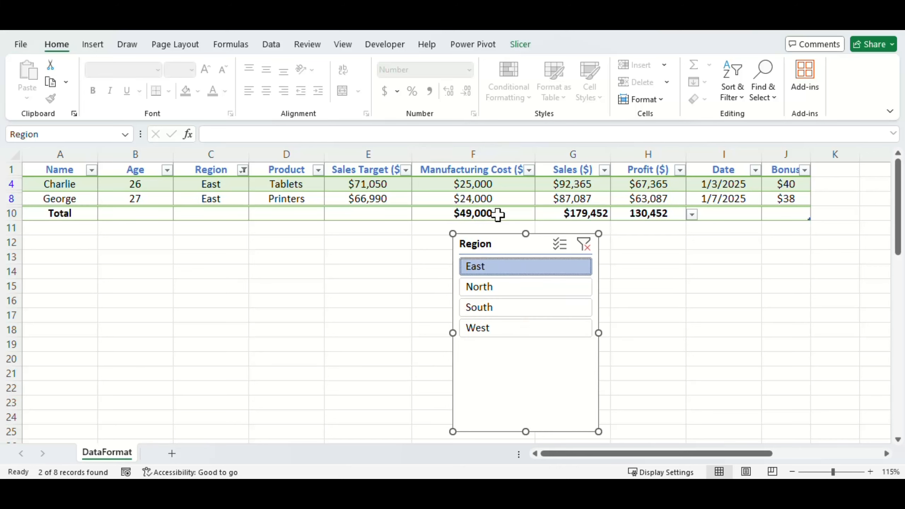
# - Insert a slicer for the Manufacturing Cost ($) column and place it to the left of the Region slicer
pyautogui.click(370, 184)
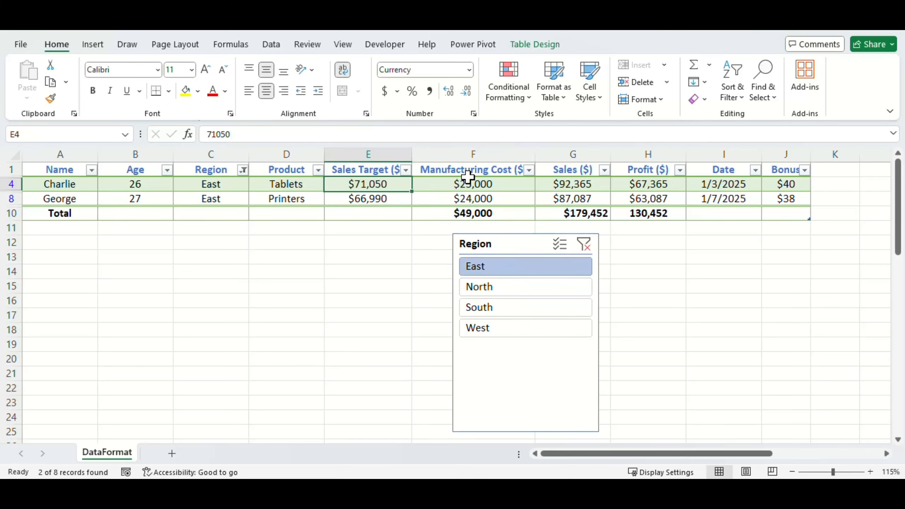
pyautogui.click(549, 42)
pyautogui.click(217, 79)
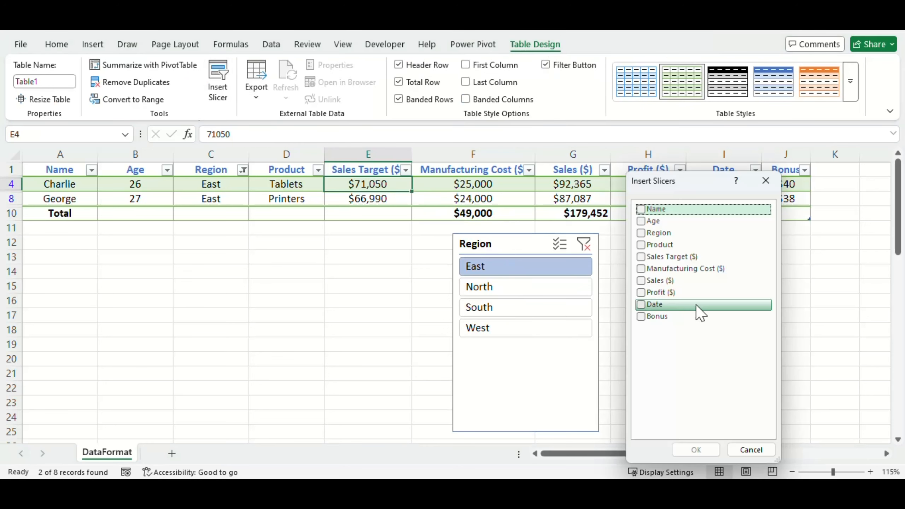
pyautogui.click(641, 268)
pyautogui.click(696, 450)
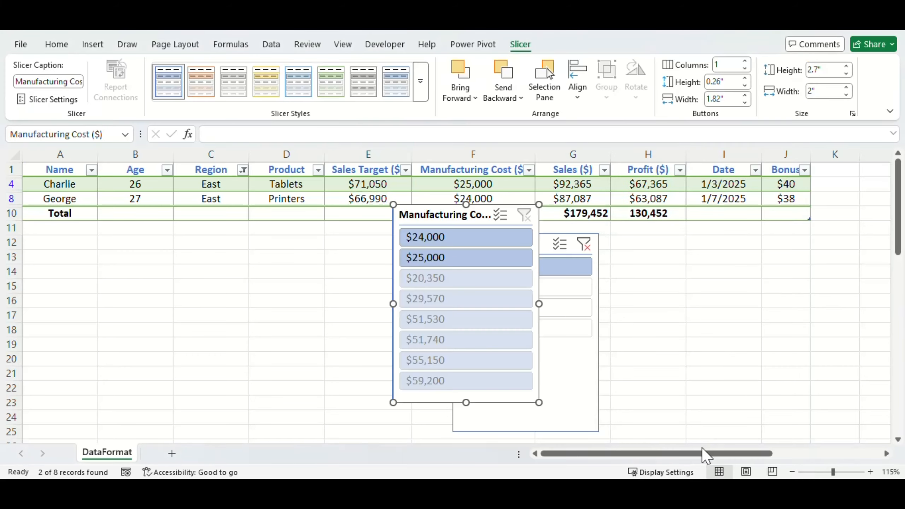
pyautogui.moveTo(431, 214); pyautogui.dragTo(263, 240)
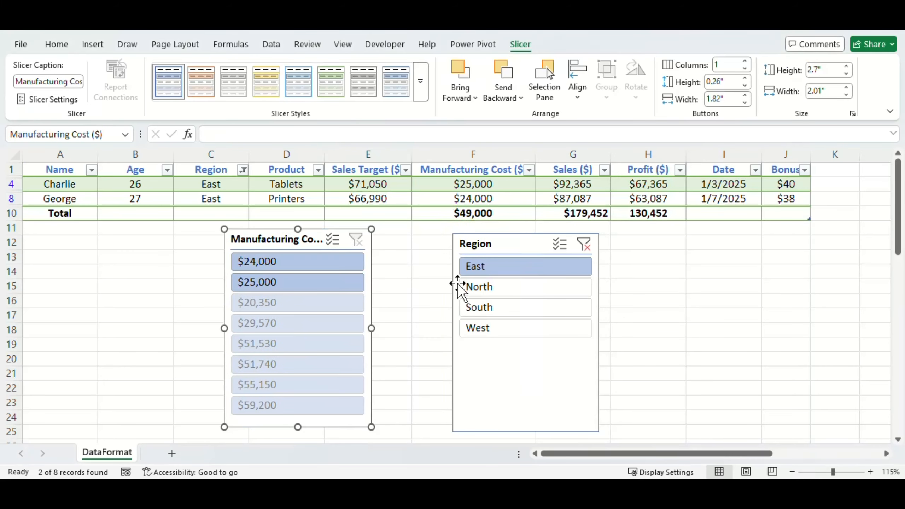
# - Try combined slicer filters for South with $51,740 and West with its manufacturing costs, and return to East with no cost filter
pyautogui.click(506, 306)
pyautogui.click(258, 286)
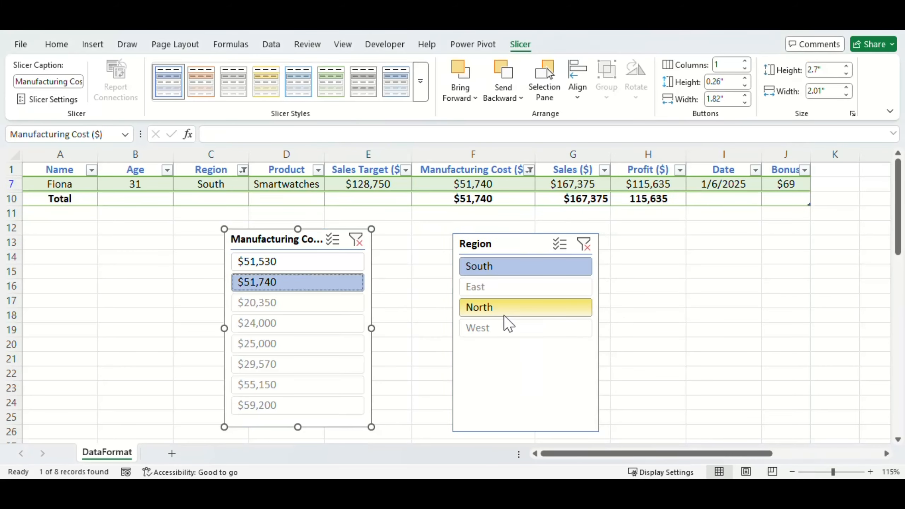
pyautogui.click(508, 330)
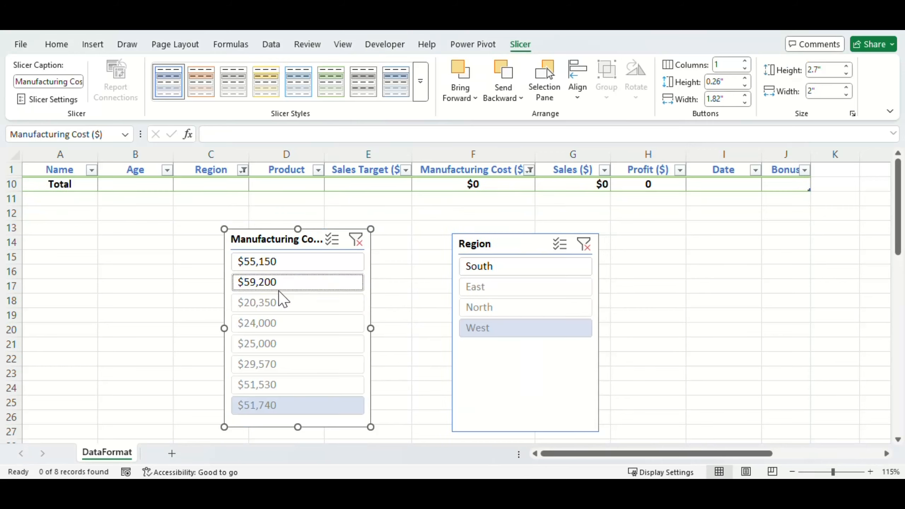
pyautogui.click(298, 261)
pyautogui.keyDown('ctrl'); pyautogui.click(297, 282); pyautogui.keyUp('ctrl')
pyautogui.click(505, 245)
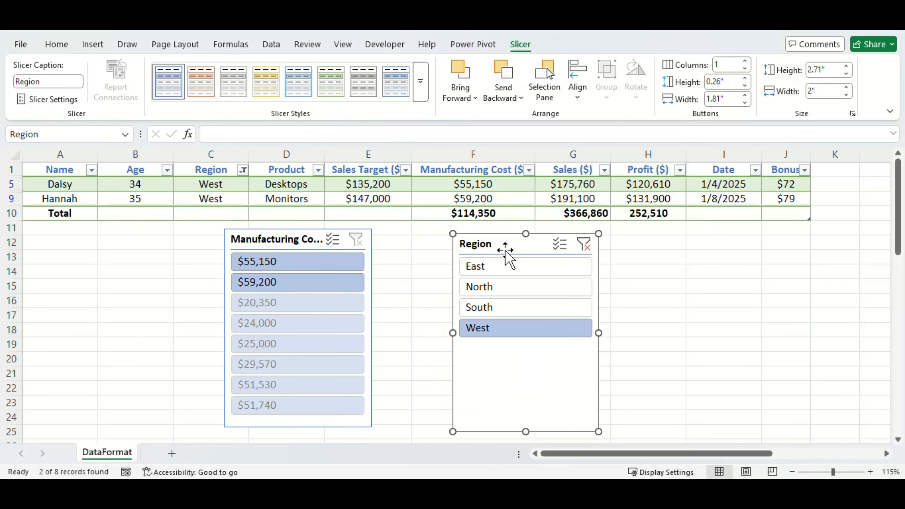
pyautogui.click(481, 268)
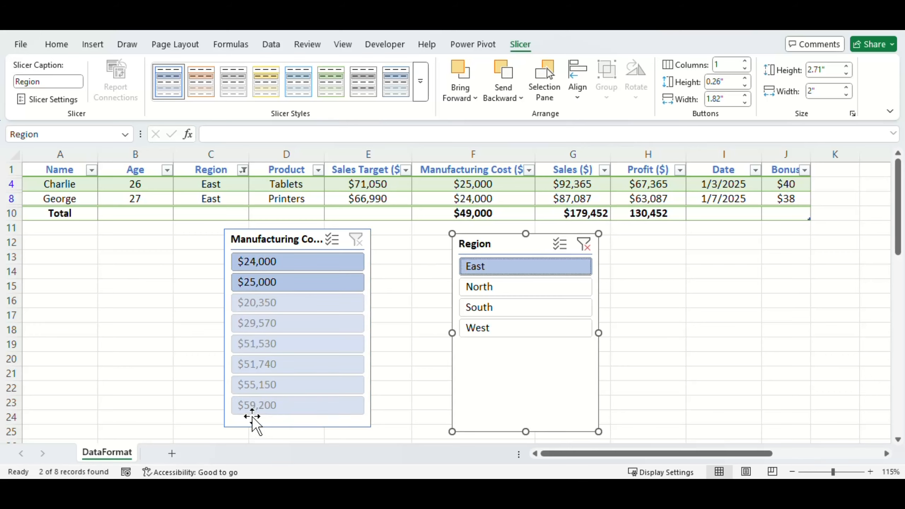
# - Set the Manufacturing Cost ($) slicer to hide items with no data
pyautogui.rightClick(277, 239)
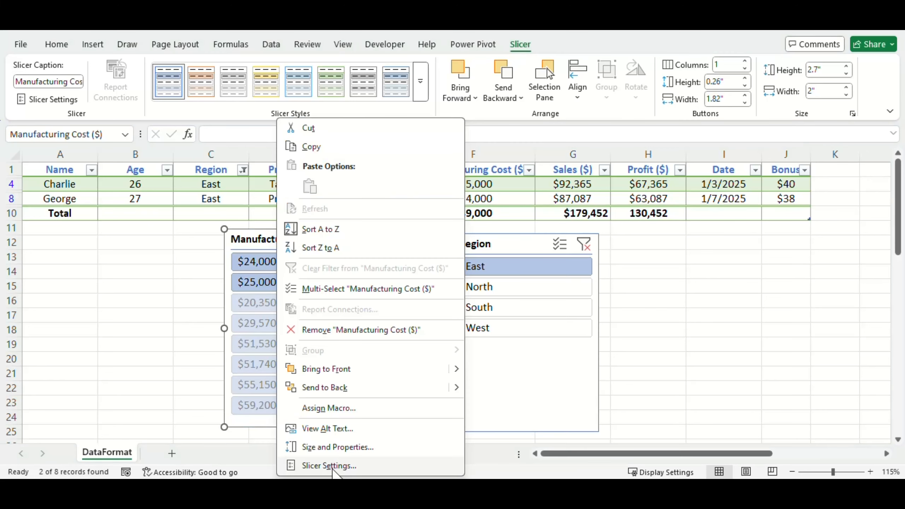
pyautogui.click(327, 464)
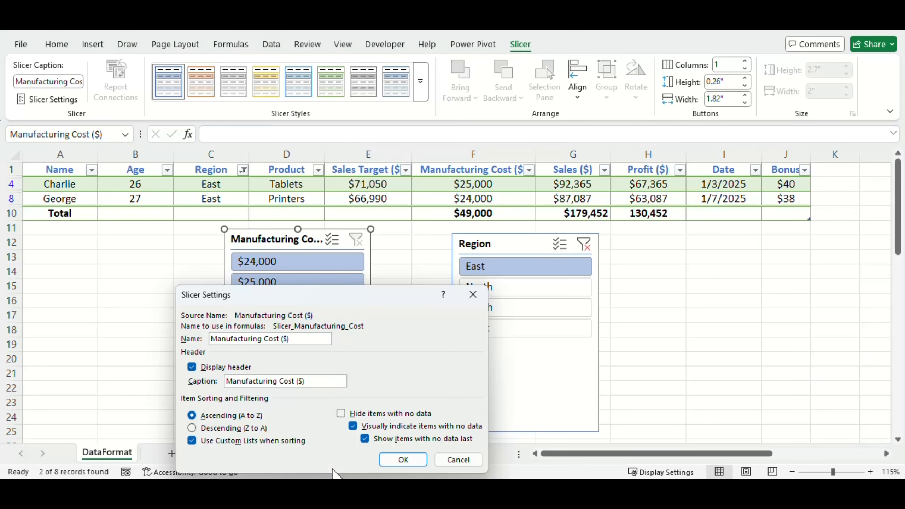
pyautogui.click(341, 413)
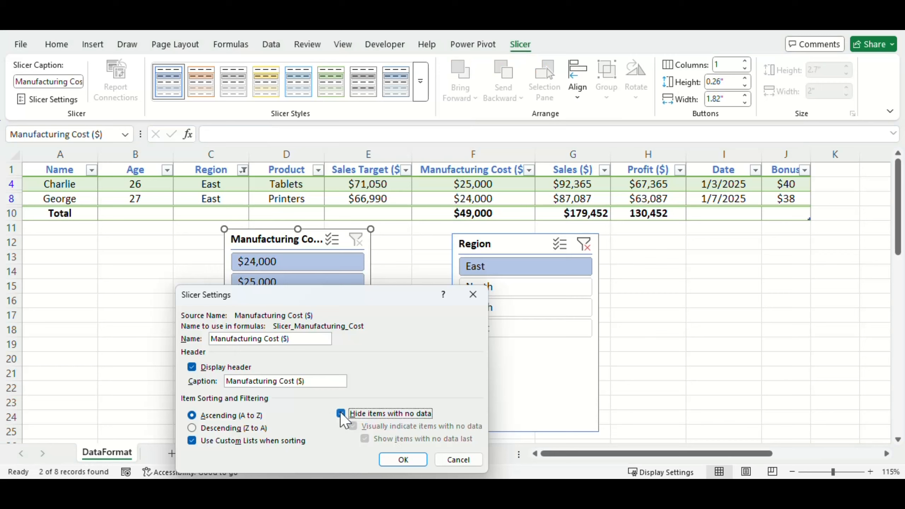
pyautogui.click(405, 460)
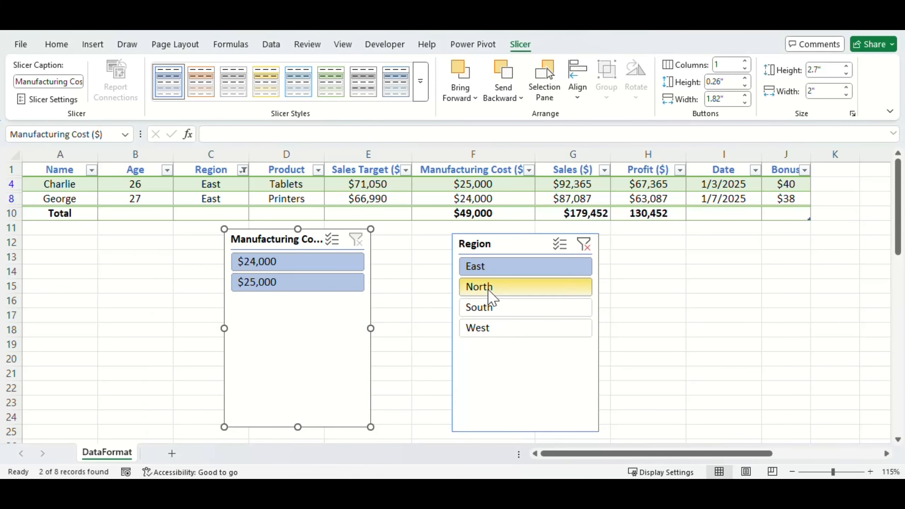
# - Move the Region slicer closer to the Manufacturing Cost slicer and test its North and South filters, finishing with the Region filter cleared
pyautogui.moveTo(486, 244); pyautogui.dragTo(440, 232)
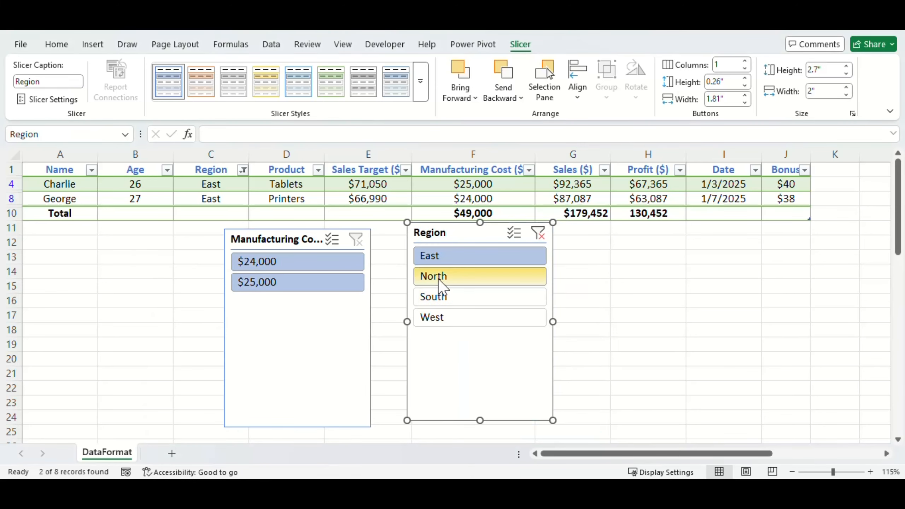
pyautogui.click(447, 282)
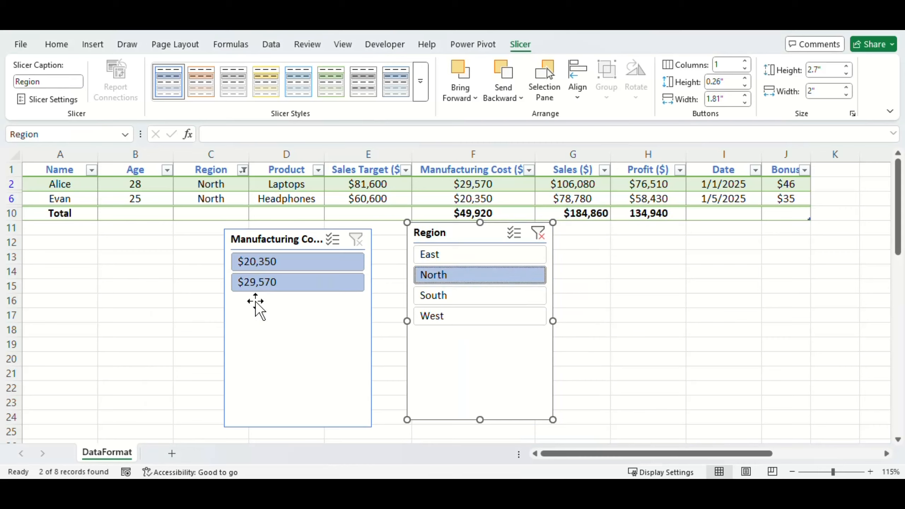
pyautogui.click(463, 296)
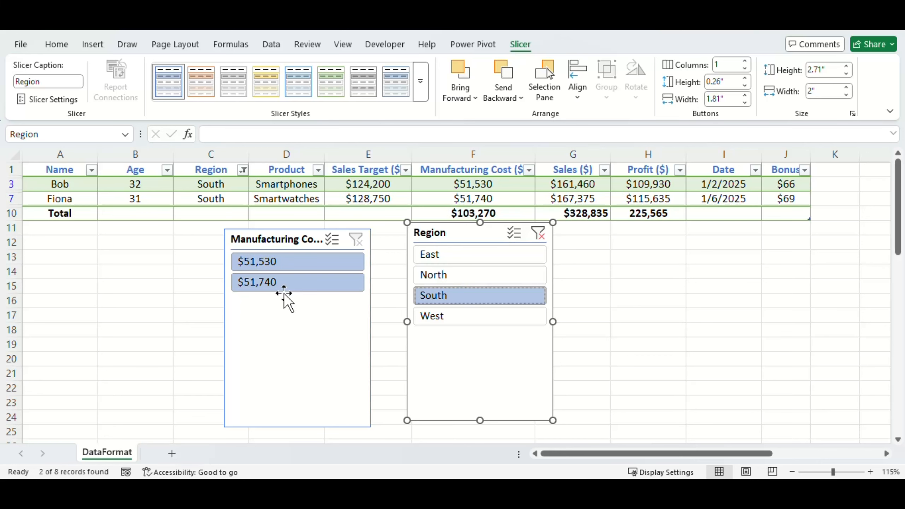
pyautogui.click(538, 233)
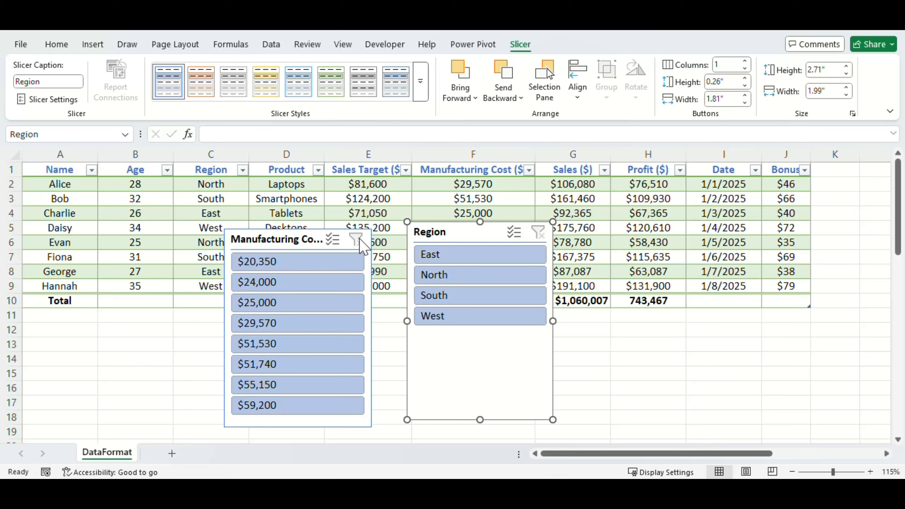
# - Set the Region slicer to hide items with no data, testing it with a temporary $20,350 manufacturing cost filter
pyautogui.click(275, 239)
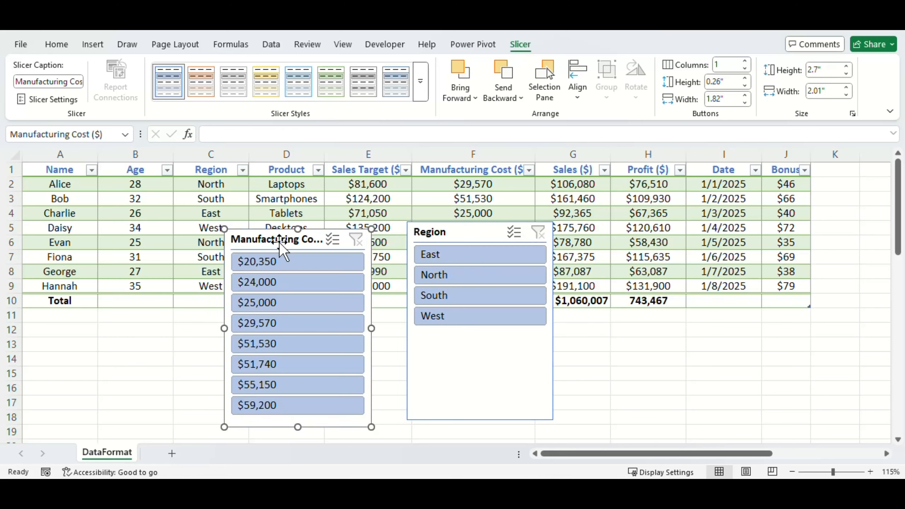
pyautogui.click(266, 264)
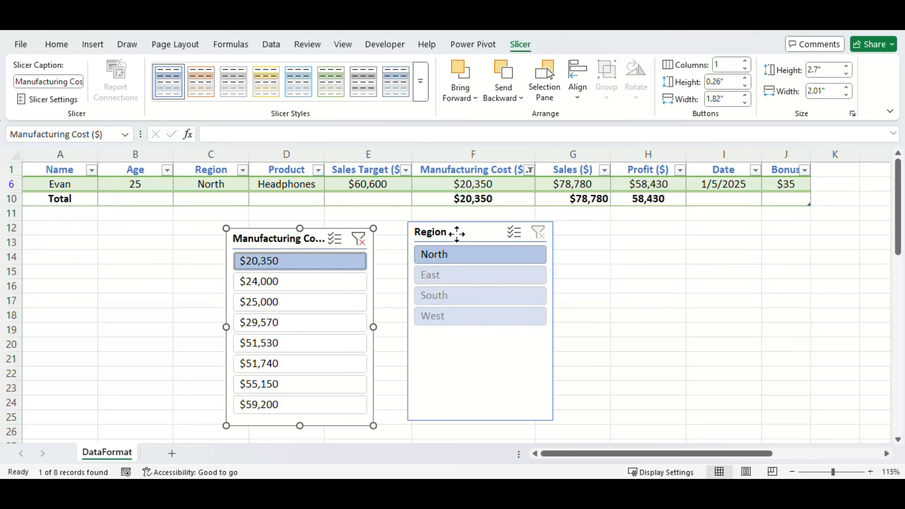
pyautogui.rightClick(457, 233)
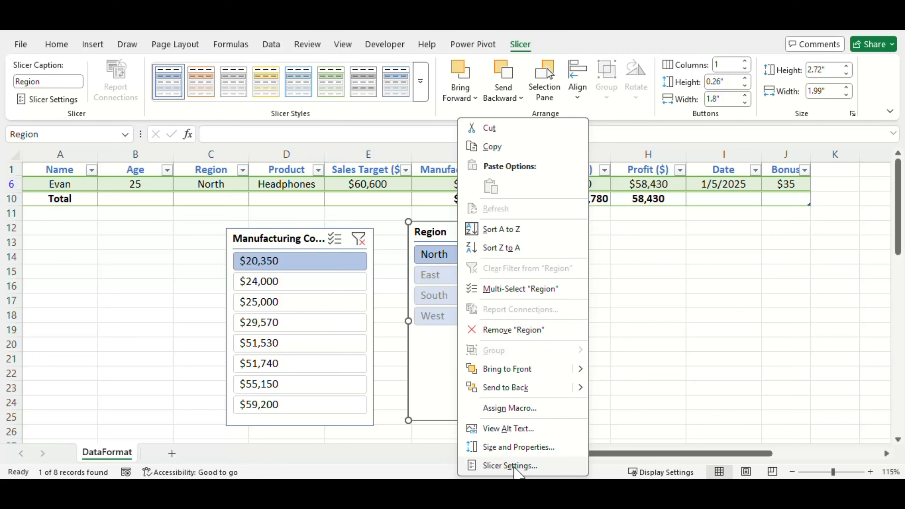
pyautogui.click(515, 465)
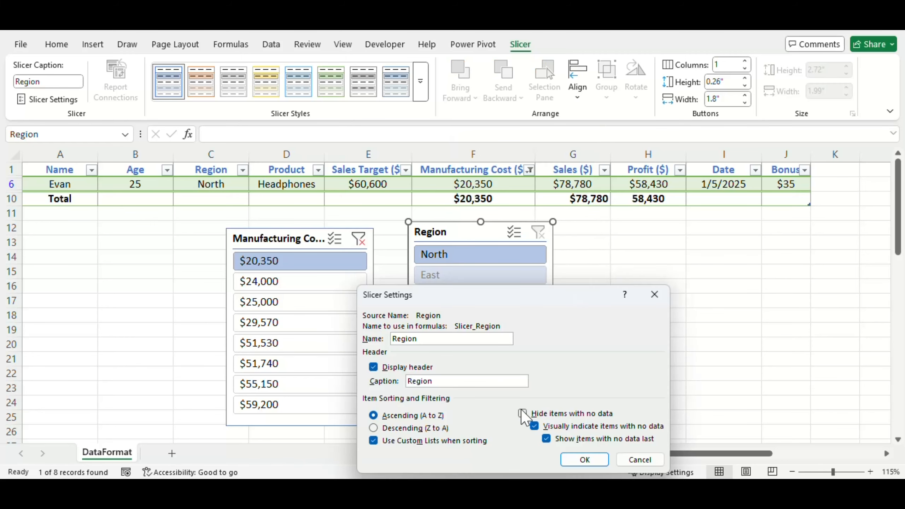
pyautogui.click(522, 413)
pyautogui.click(584, 459)
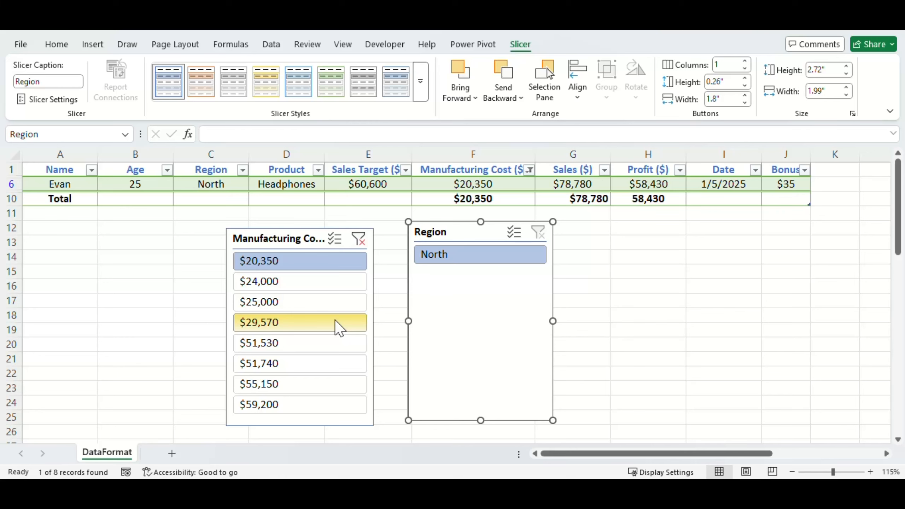
pyautogui.click(359, 239)
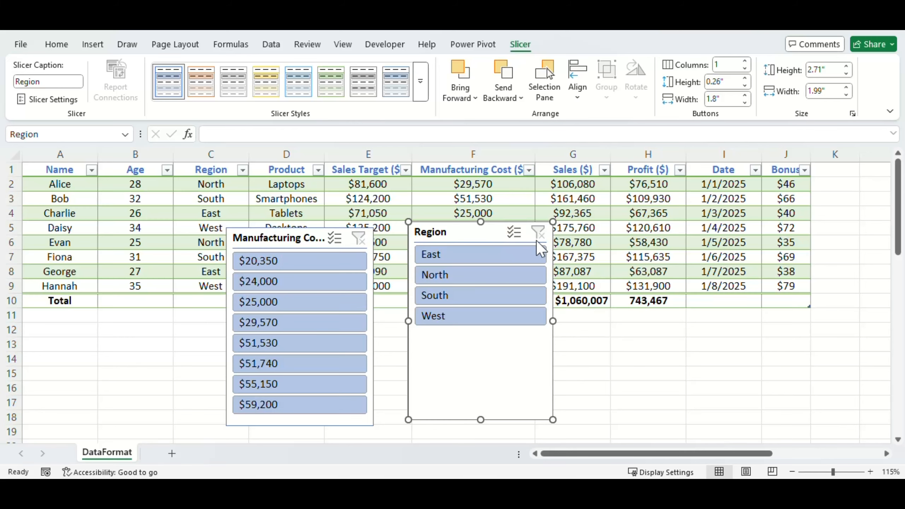
# - Test the slicers by filtering the table to South, clearing the Region filter, and filtering to the $51,530 manufacturing cost
pyautogui.click(464, 296)
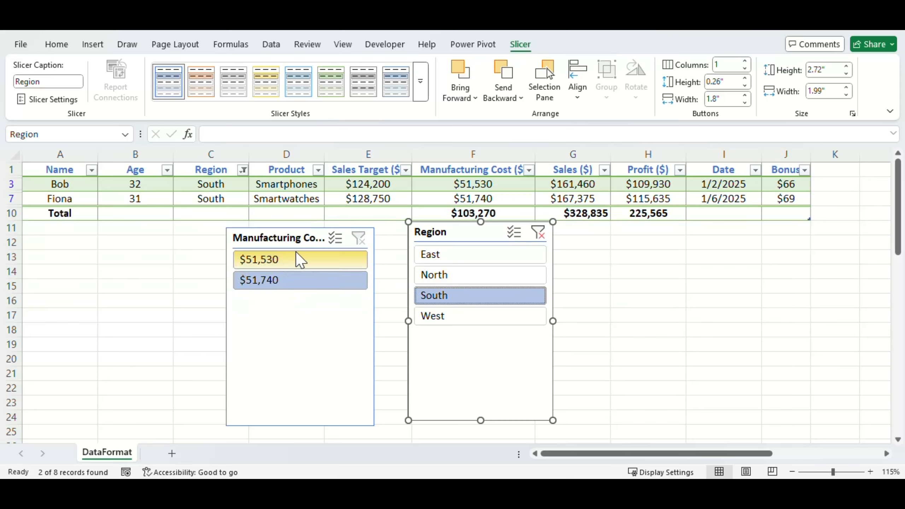
pyautogui.click(539, 238)
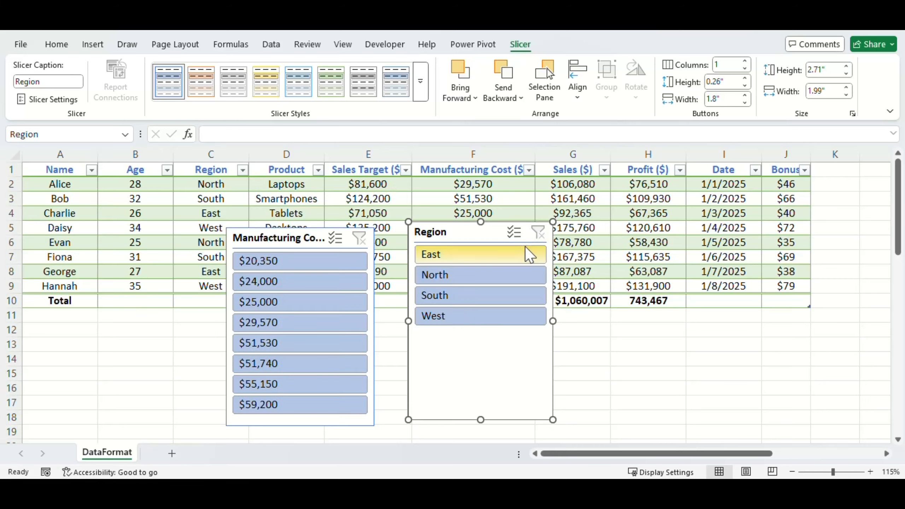
pyautogui.click(300, 342)
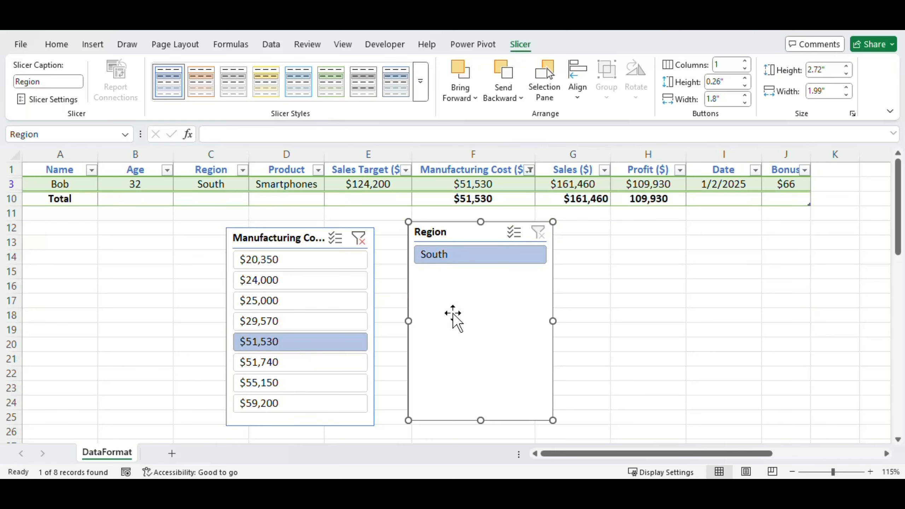
# - Delete the Region and Manufacturing Cost slicers and turn off the table's total row
pyautogui.press('Delete')
pyautogui.click(312, 246)
pyautogui.press('Delete')
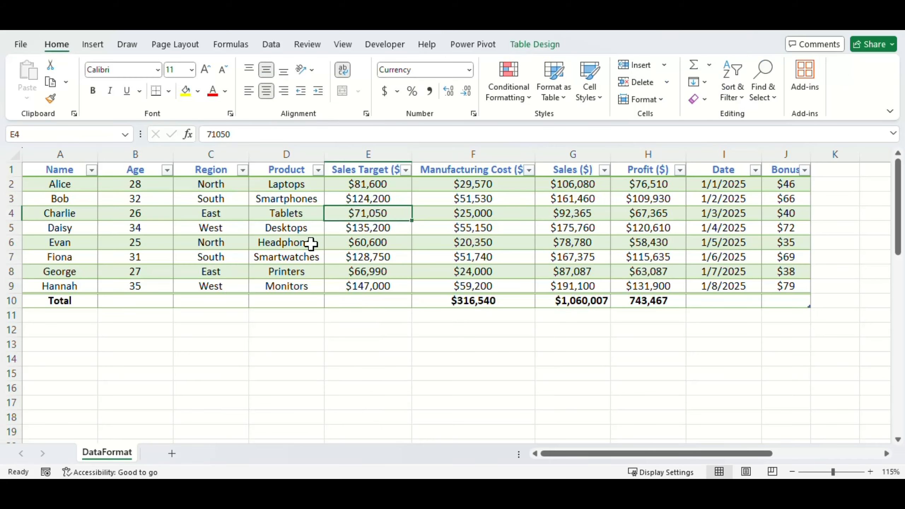
pyautogui.click(535, 43)
pyautogui.click(400, 81)
# - Create a PivotTable from the whole table (A1:J9) with the PivotTable and PivotChart Wizard, placed at cell B13 of the existing worksheet
pyautogui.hotkey('ctrl', 'Home')
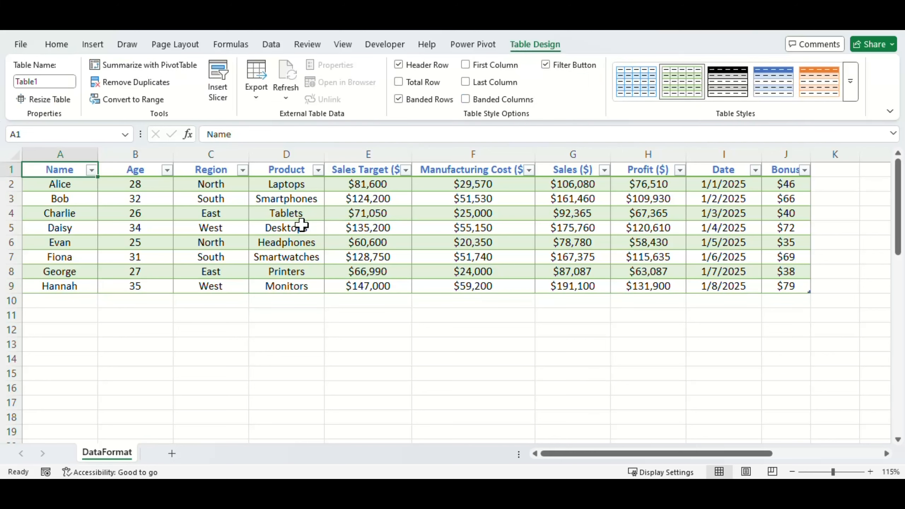
pyautogui.hotkey('ctrl', 'a')
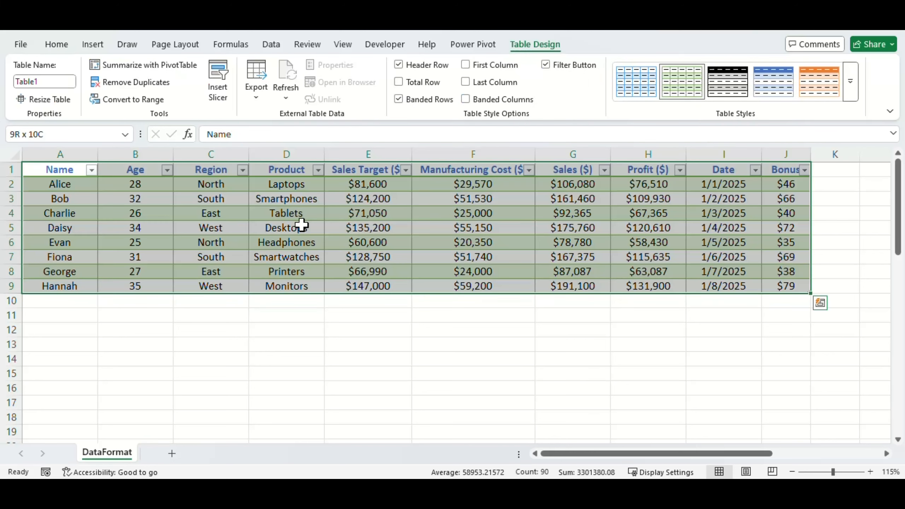
pyautogui.hotkey('alt', 'd', 'p')
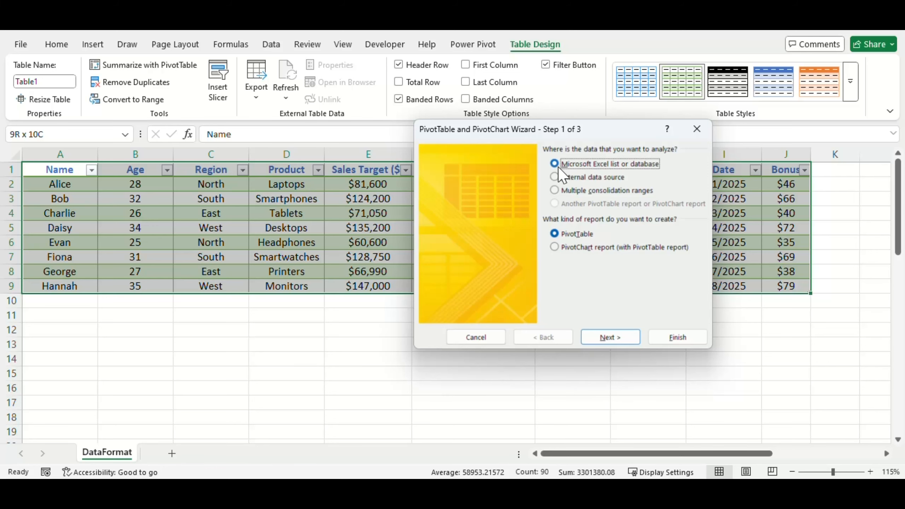
pyautogui.click(610, 337)
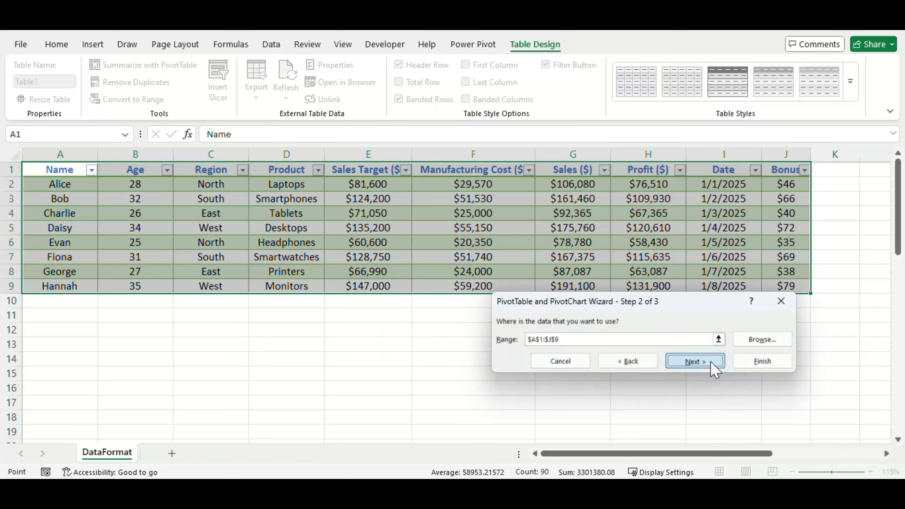
pyautogui.click(709, 363)
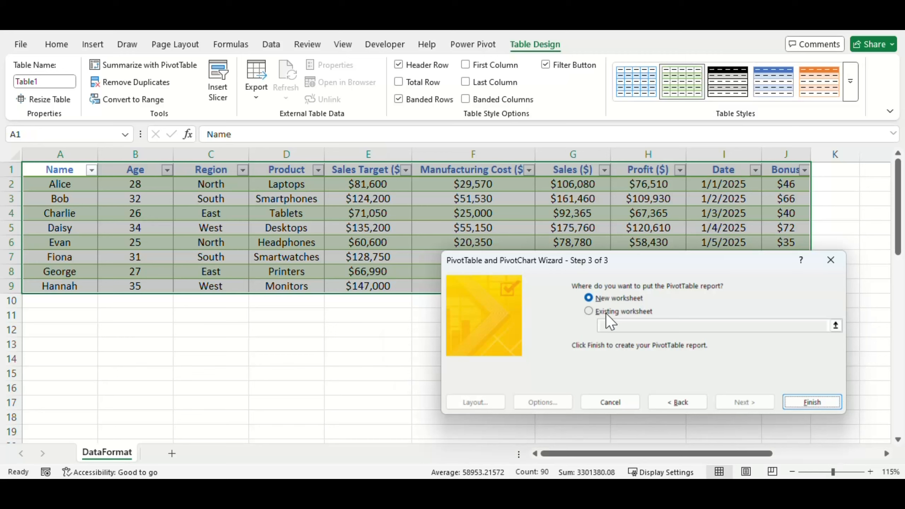
pyautogui.click(587, 311)
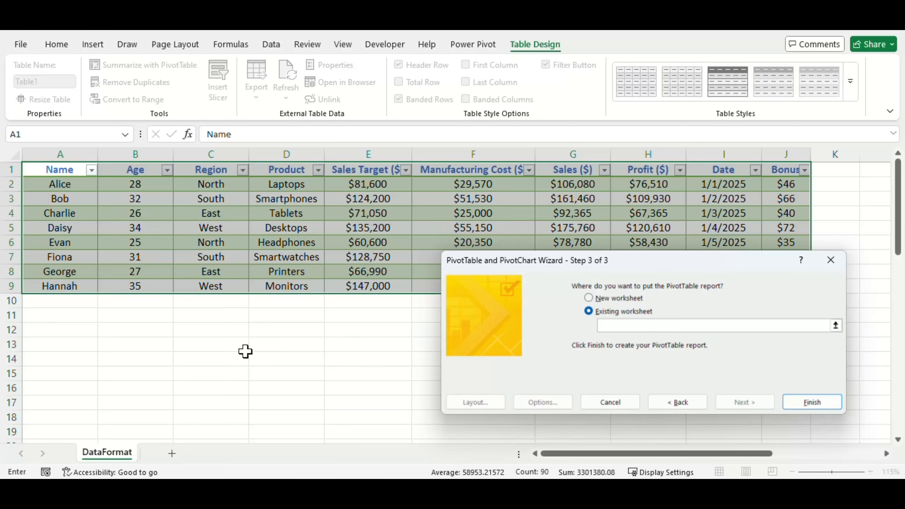
pyautogui.click(128, 343)
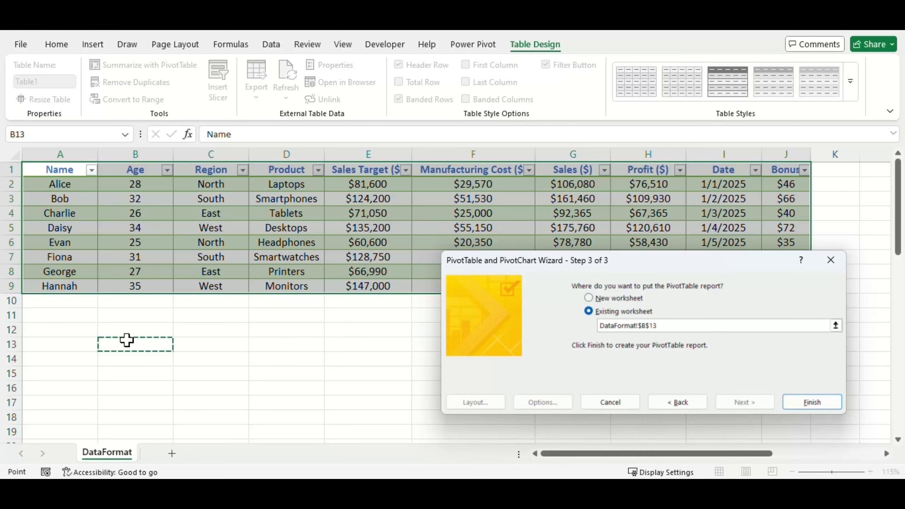
pyautogui.click(809, 396)
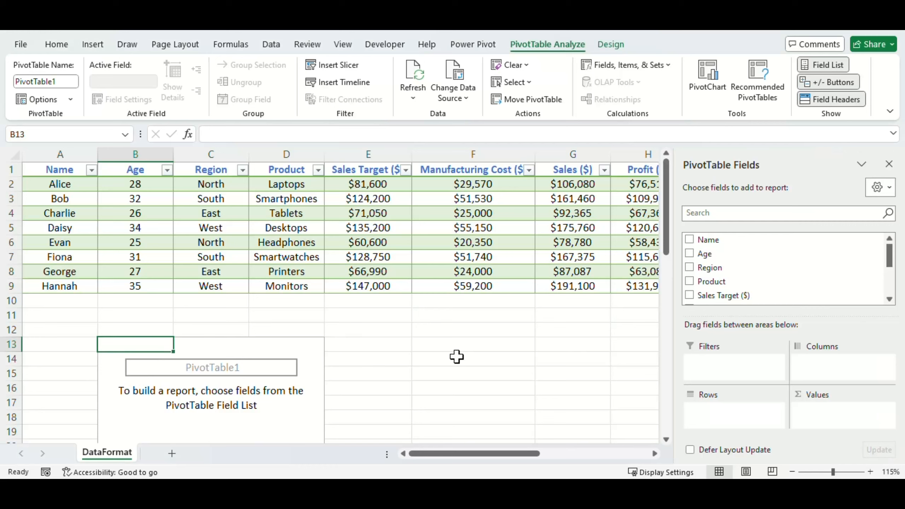
# - Add Region as rows and Profit ($) as summed values to the PivotTable at B13, and close the field list
pyautogui.click(689, 267)
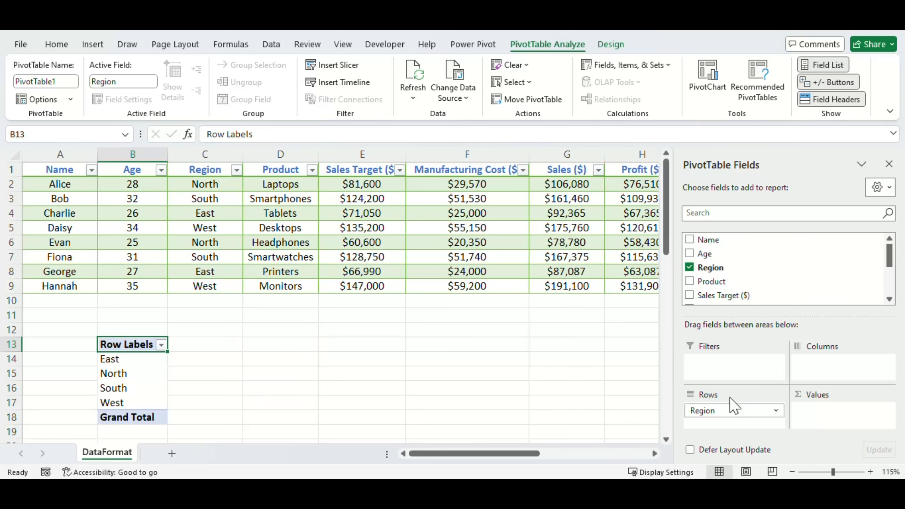
pyautogui.scroll(-2, 885, 272)
pyautogui.click(689, 273)
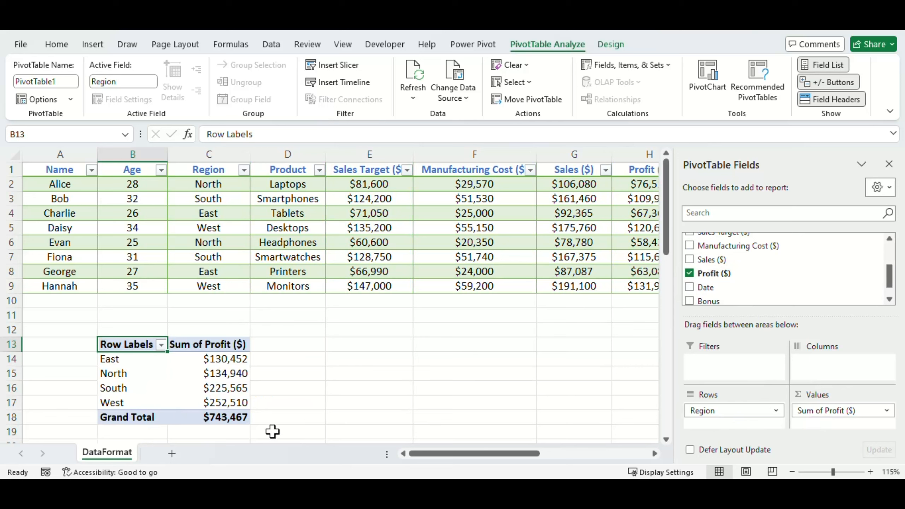
pyautogui.click(889, 165)
# - Duplicate the table's last record from row 9 into row 10 directly below it
pyautogui.click(59, 300)
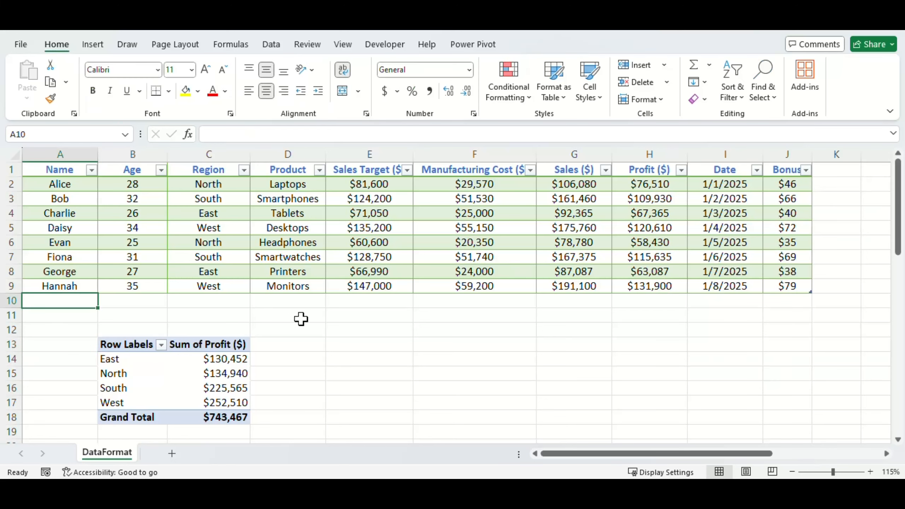
pyautogui.keyDown('shift'); pyautogui.click(798, 285); pyautogui.keyUp('shift')
pyautogui.hotkey('ctrl', 'd')
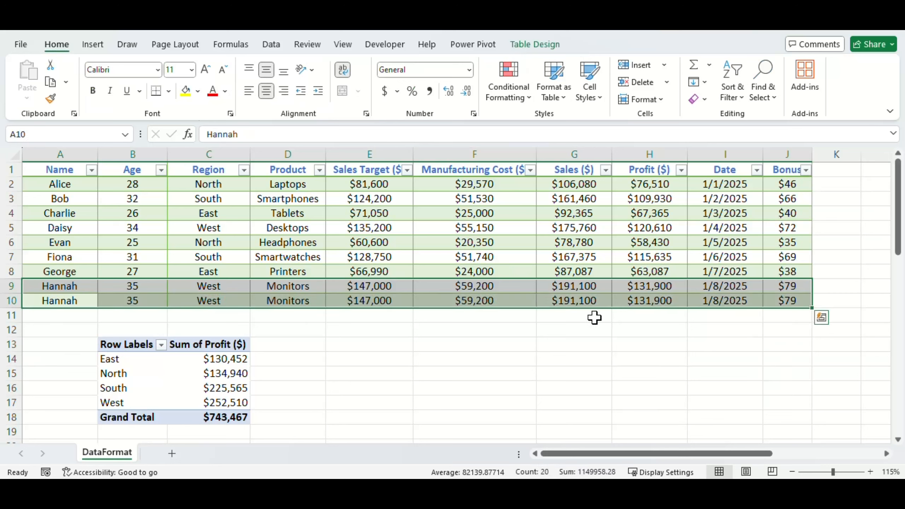
# - Refresh the PivotTable at B13 so it takes in the added table row
pyautogui.click(203, 385)
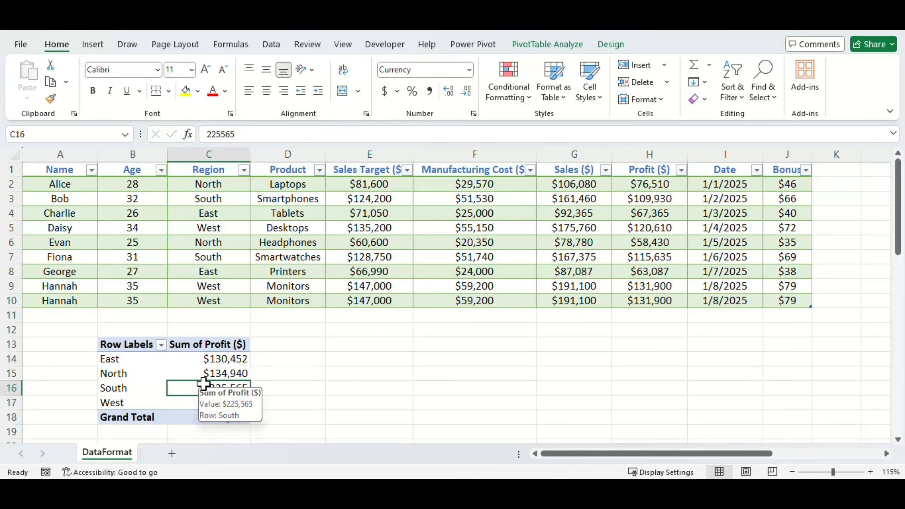
pyautogui.rightClick(164, 372)
pyautogui.click(221, 358)
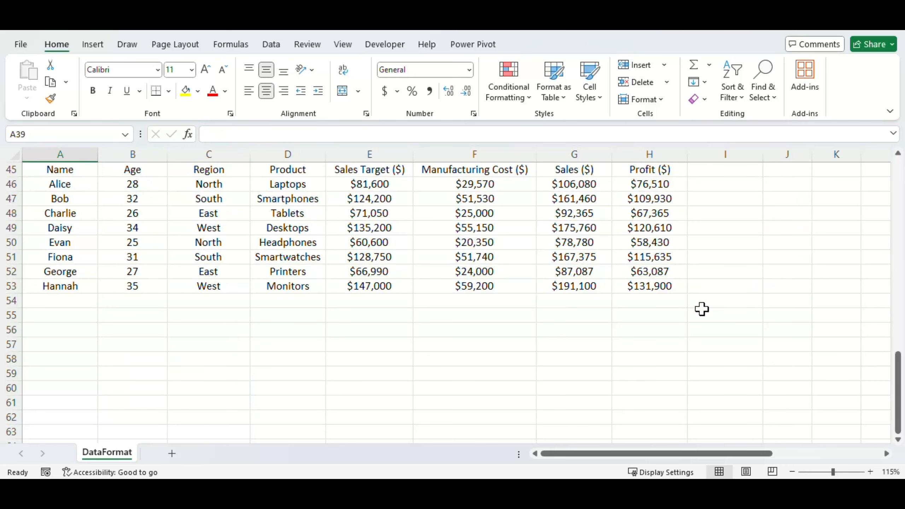
# - Create a PivotTable from the plain range A45:H53 with the PivotTable and PivotChart Wizard, placed at cell B57 of the existing worksheet
pyautogui.click(61, 155)
pyautogui.click(80, 169)
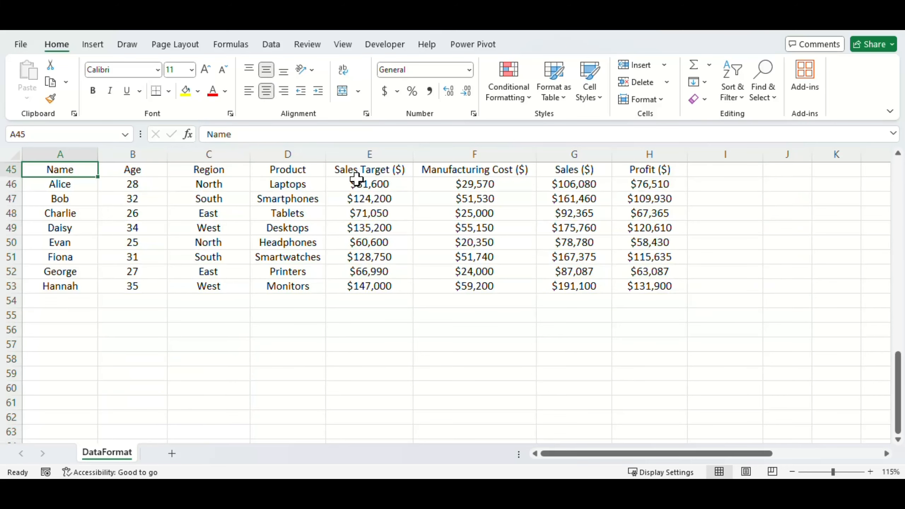
pyautogui.moveTo(655, 285); pyautogui.dragTo(50, 173)
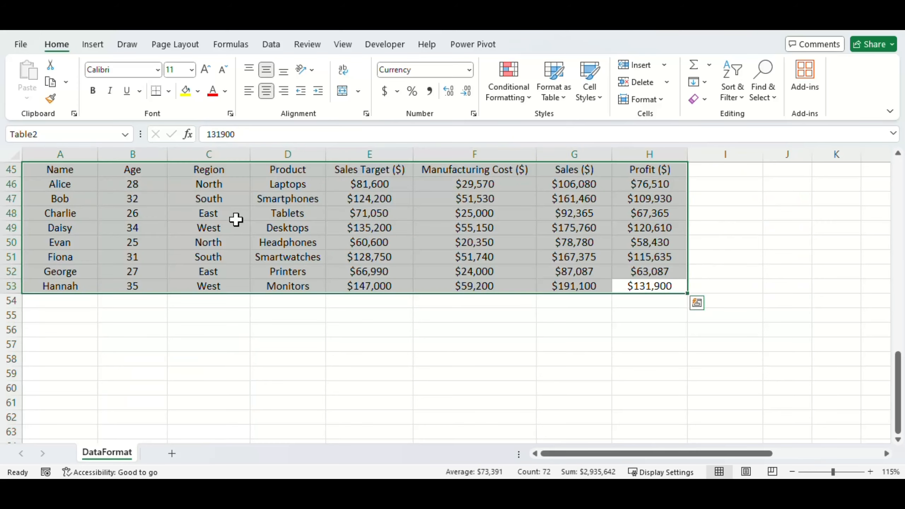
pyautogui.press('Return')
pyautogui.hotkey('alt', 'd')
pyautogui.press('p')
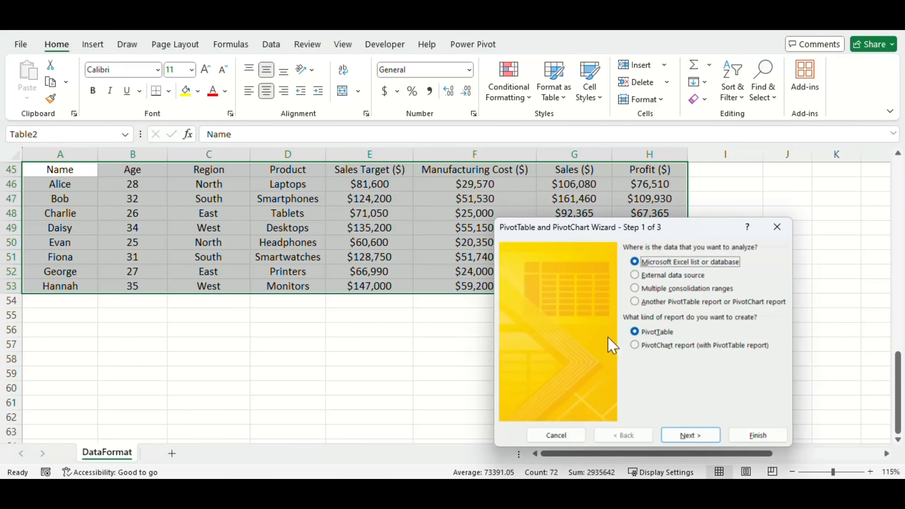
pyautogui.click(714, 437)
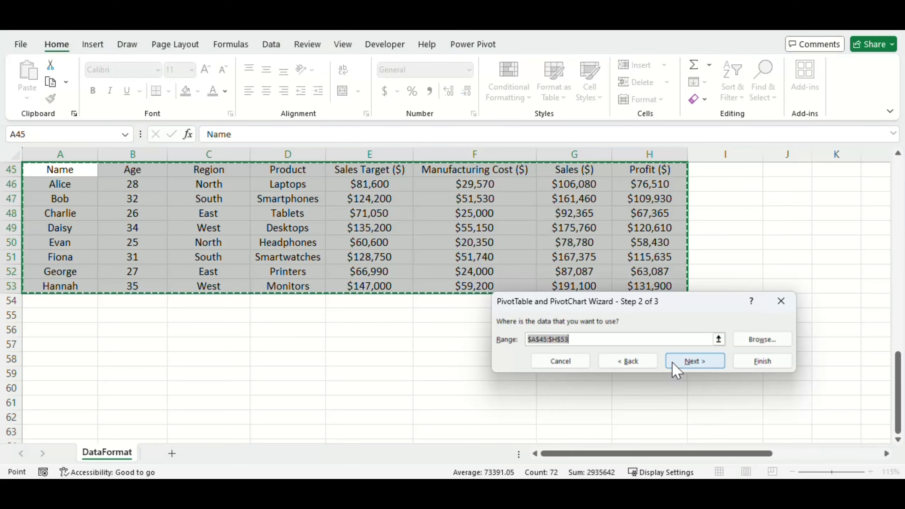
pyautogui.click(678, 359)
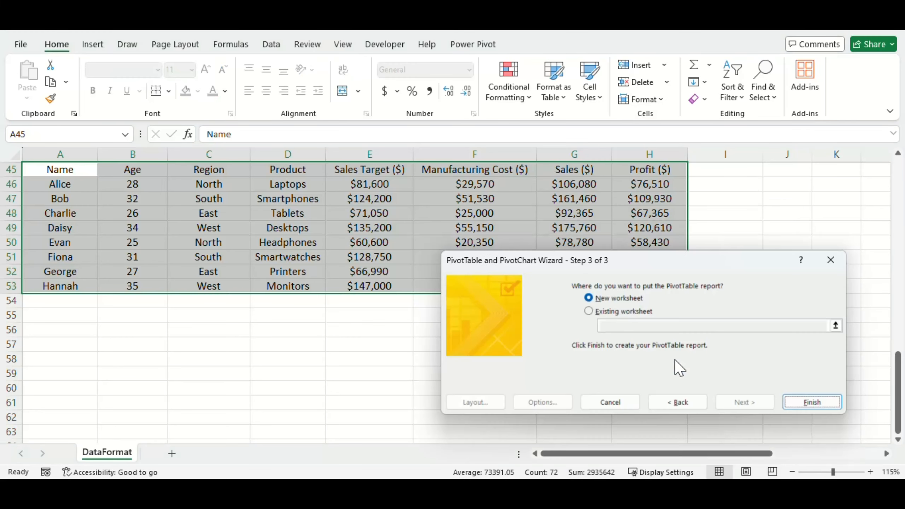
pyautogui.click(591, 312)
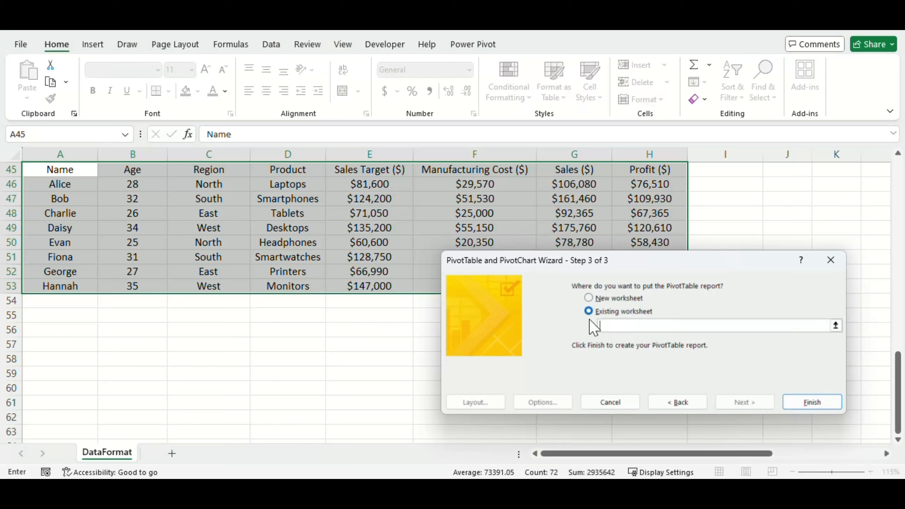
pyautogui.click(124, 346)
pyautogui.click(807, 403)
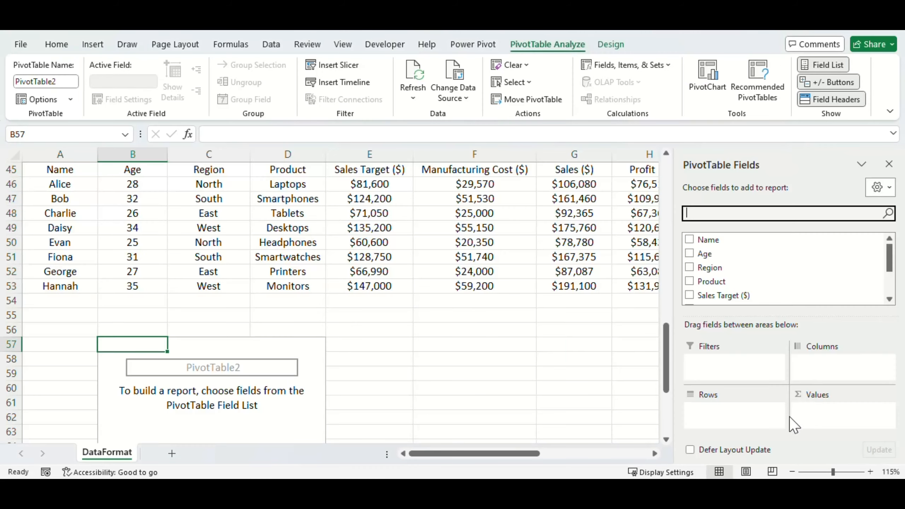
# - Add Region as rows and Profit ($) as summed values to the PivotTable at B57, and close the field list
pyautogui.click(689, 268)
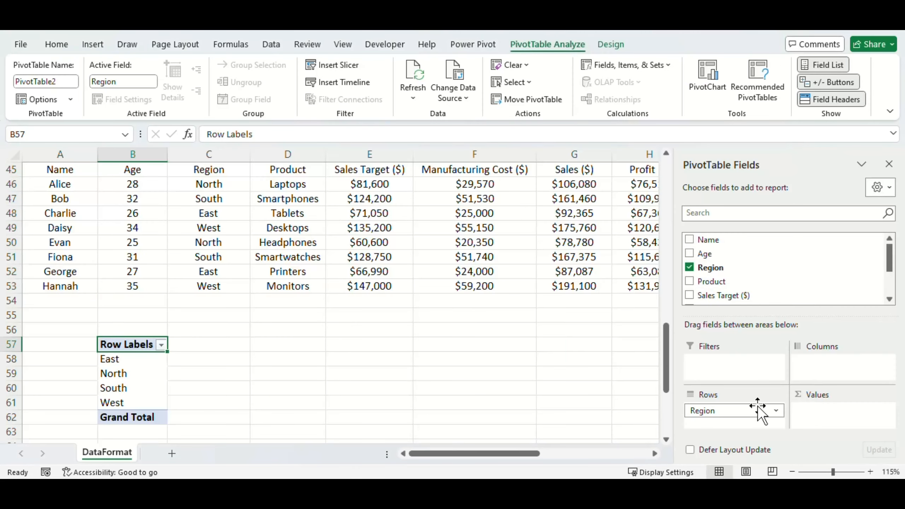
pyautogui.scroll(-2, 822, 272)
pyautogui.moveTo(704, 284); pyautogui.dragTo(838, 416)
pyautogui.click(342, 390)
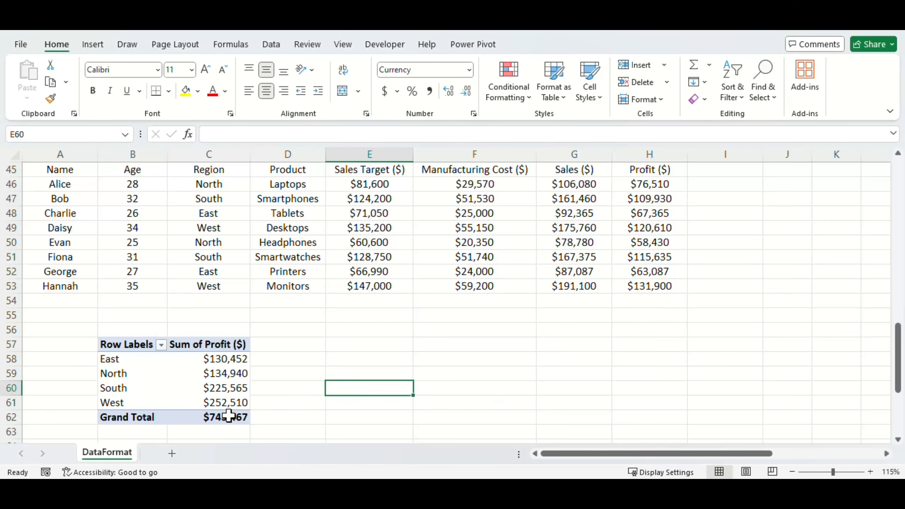
pyautogui.click(233, 402)
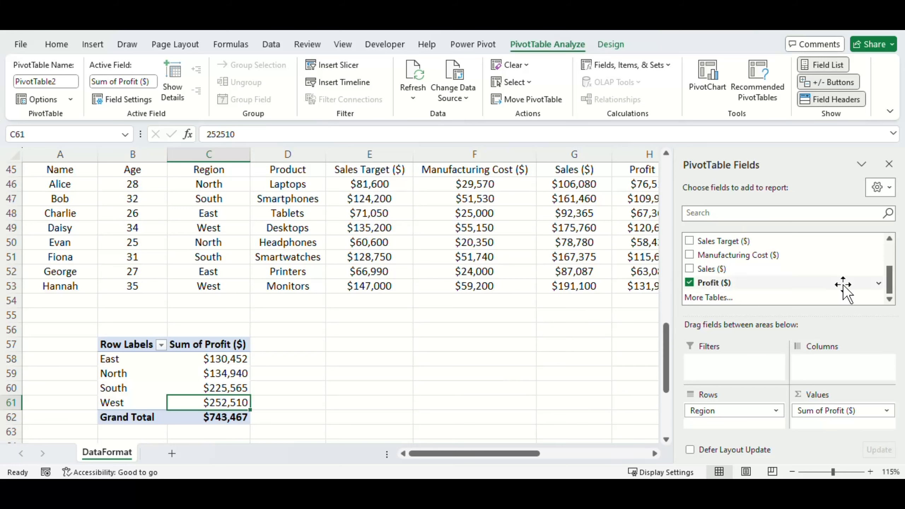
pyautogui.click(889, 164)
# - Duplicate the plain range's last record from row 53 into row 54
pyautogui.click(71, 300)
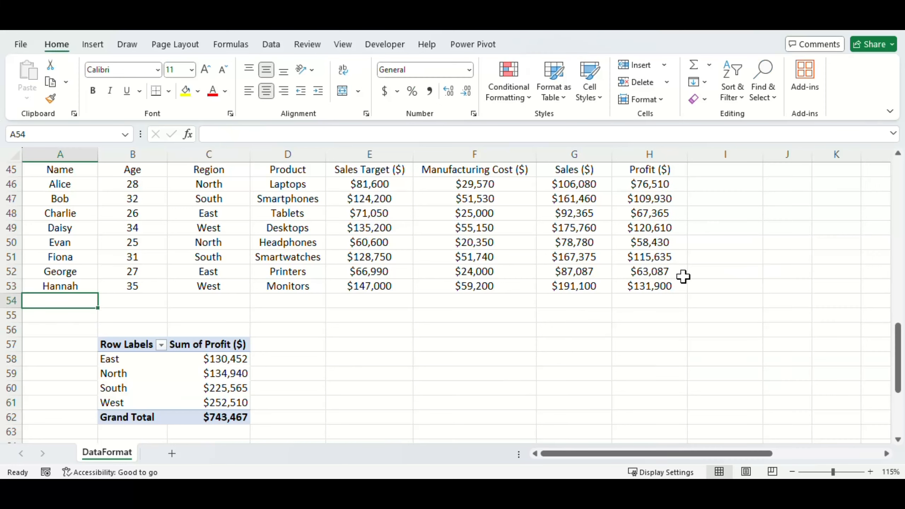
pyautogui.keyDown('shift'); pyautogui.click(657, 288); pyautogui.keyUp('shift')
pyautogui.hotkey('ctrl', 'd')
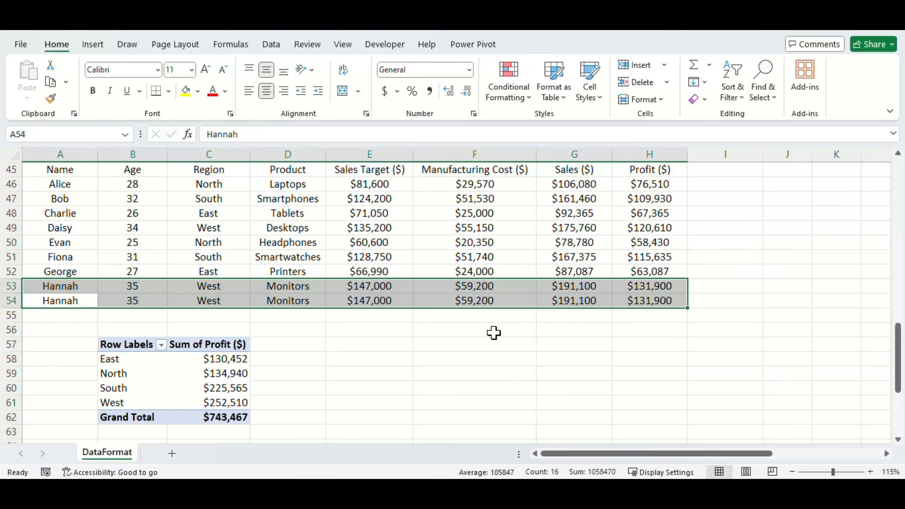
# - Refresh the PivotTable at B57 built from the plain range
pyautogui.click(329, 342)
pyautogui.rightClick(205, 386)
pyautogui.click(237, 203)
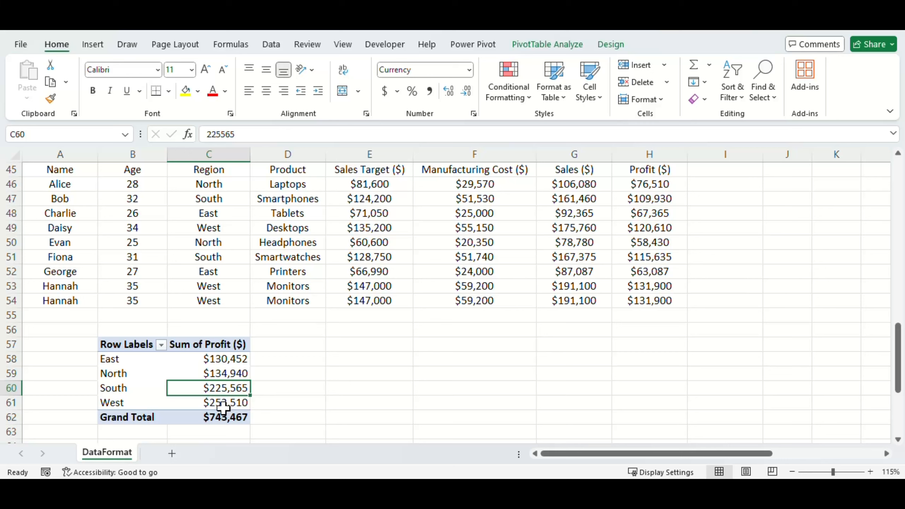
pyautogui.moveTo(218, 389)
pyautogui.rightClick(224, 385)
pyautogui.press('Escape')
# - Change the data source of the PivotTable at B57 to the range A45:H54
pyautogui.click(560, 53)
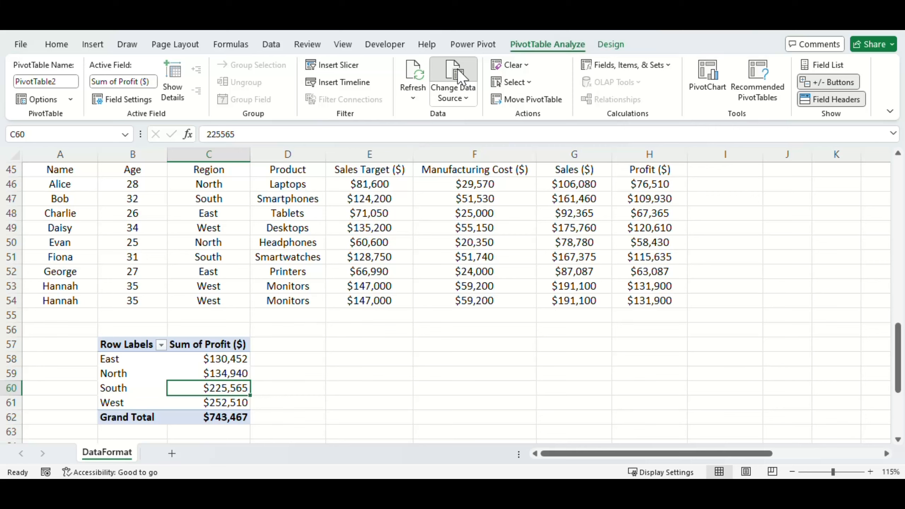
pyautogui.click(457, 69)
pyautogui.moveTo(632, 271); pyautogui.dragTo(636, 332)
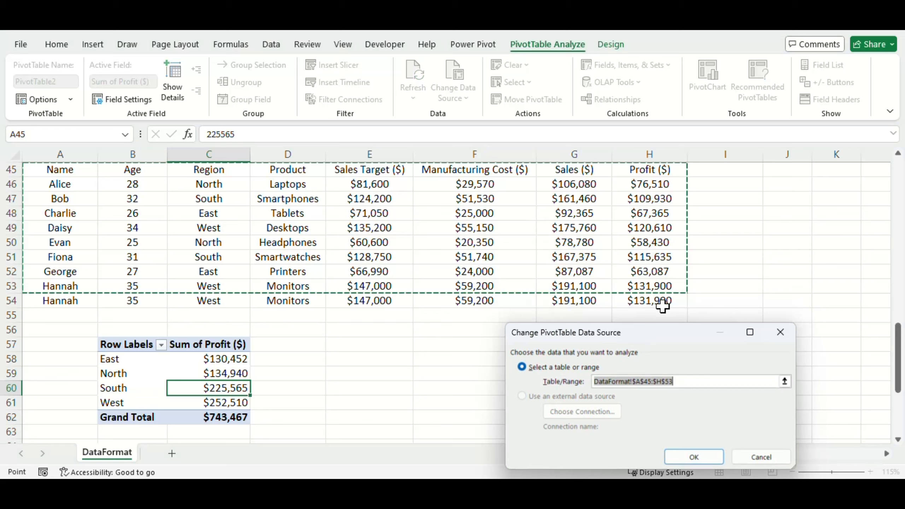
pyautogui.click(784, 382)
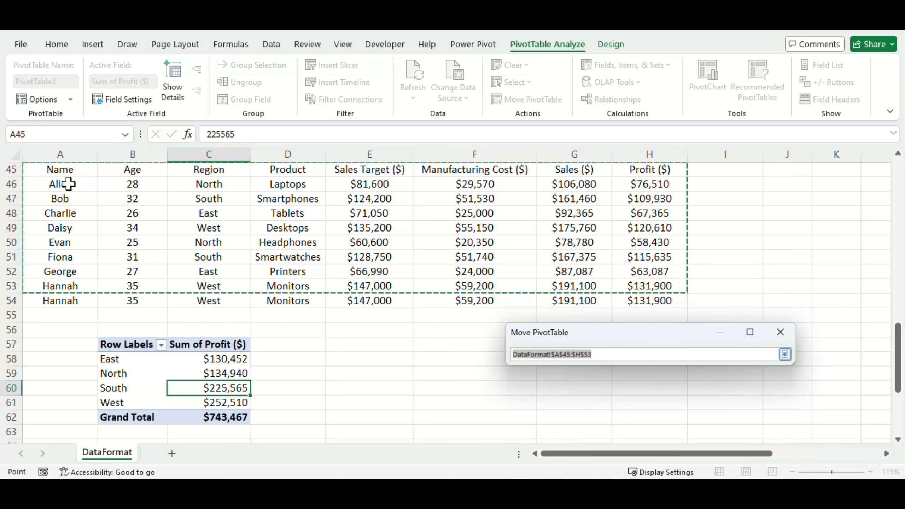
pyautogui.moveTo(66, 171); pyautogui.dragTo(663, 301)
pyautogui.click(784, 353)
pyautogui.click(696, 457)
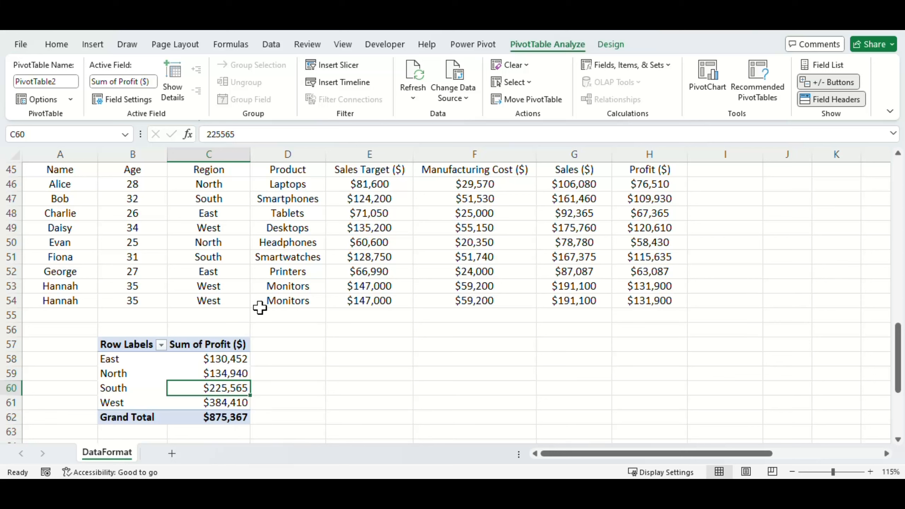
# - Delete the PivotTable at B57 built from the plain range
pyautogui.moveTo(54, 329); pyautogui.dragTo(306, 430)
pyautogui.press('Delete')
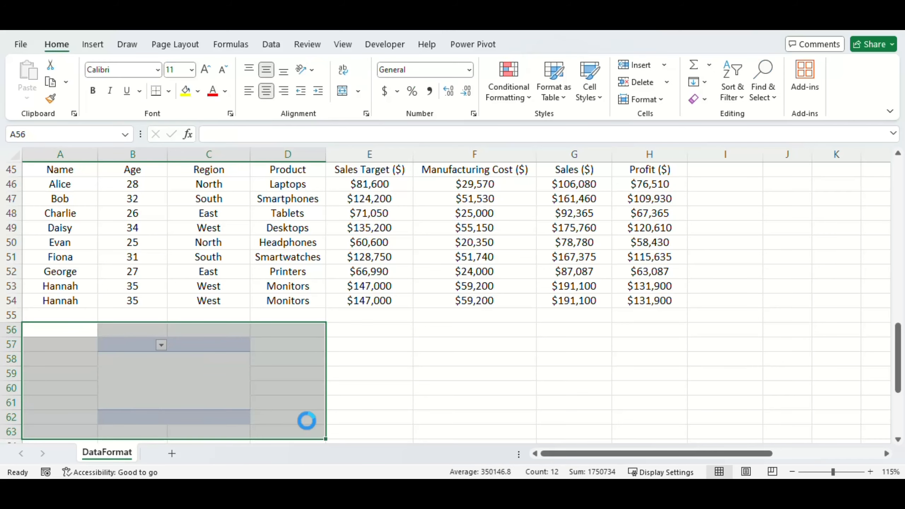
# - Format the plain range's header row A45:H45 with a blue fill and white text
pyautogui.click(210, 262)
pyautogui.hotkey('ctrl', 'Up')
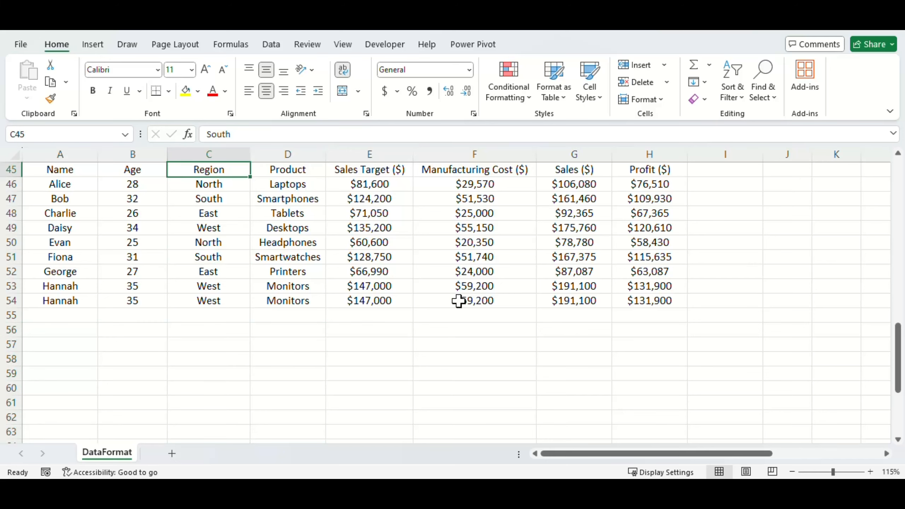
pyautogui.hotkey('ctrl', 'Left')
pyautogui.hotkey('ctrl', 'a')
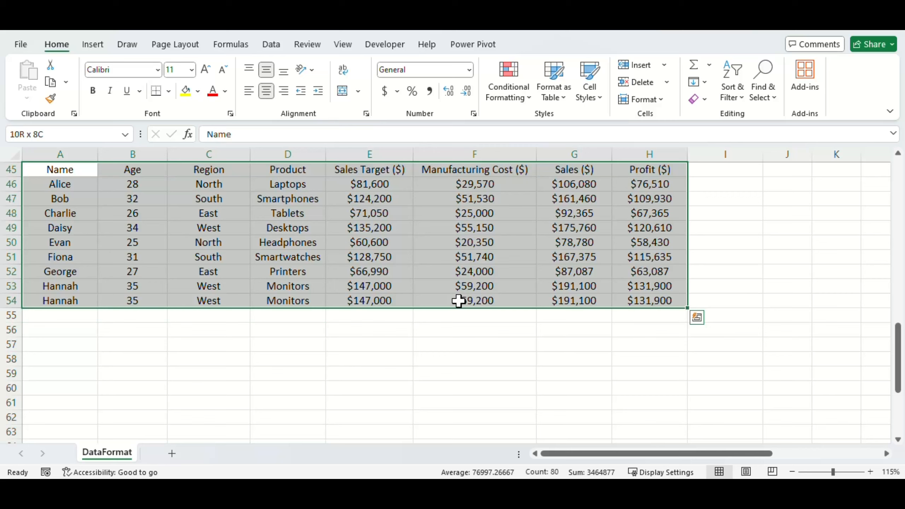
pyautogui.press('Left')
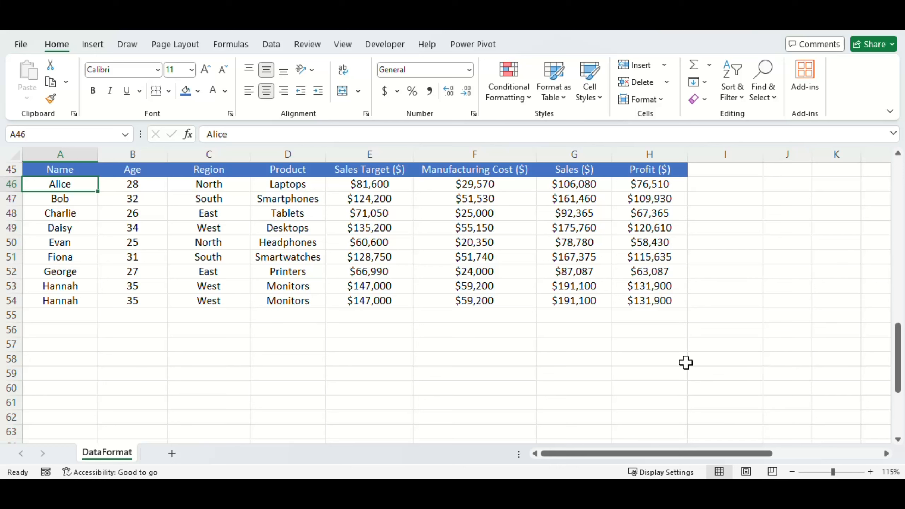
# - Try a formula in D60 that references the profit values H46:H54, and clear it
pyautogui.click(320, 389)
pyautogui.write('=')
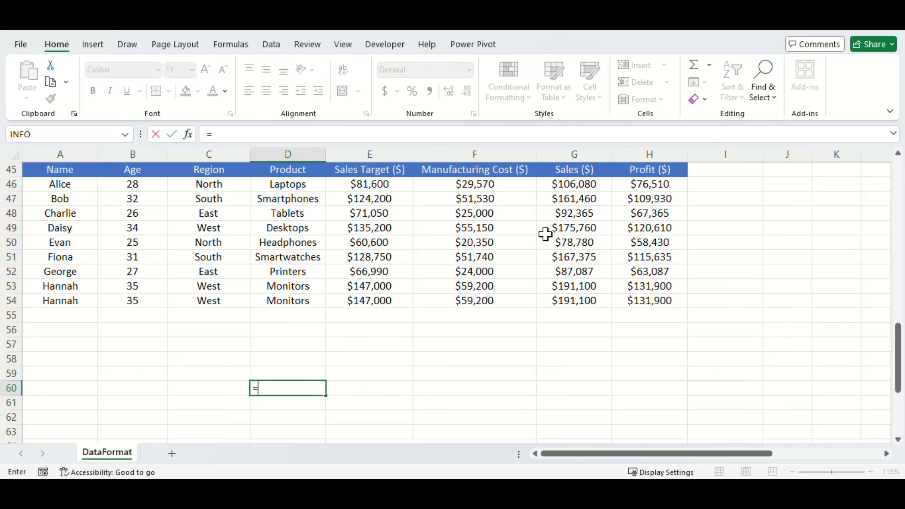
pyautogui.click(655, 185)
pyautogui.moveTo(663, 185); pyautogui.dragTo(652, 301)
pyautogui.press('Return')
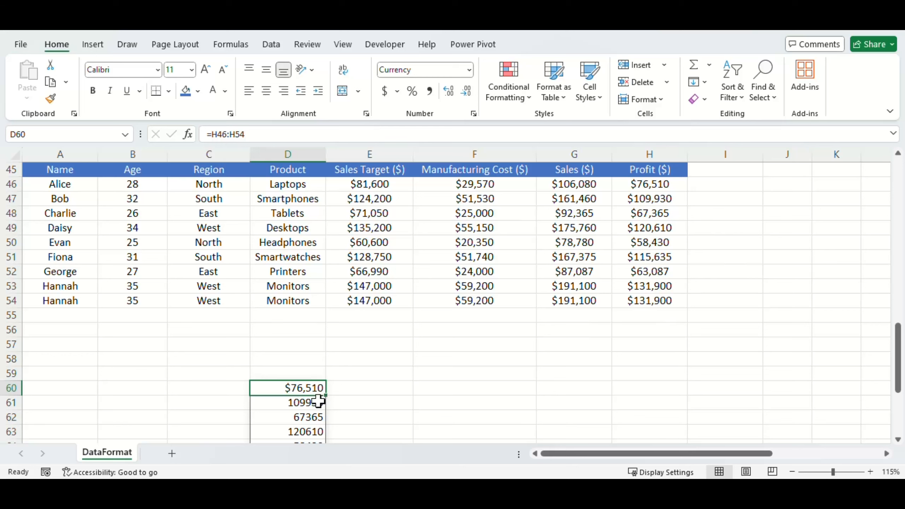
pyautogui.press('Delete')
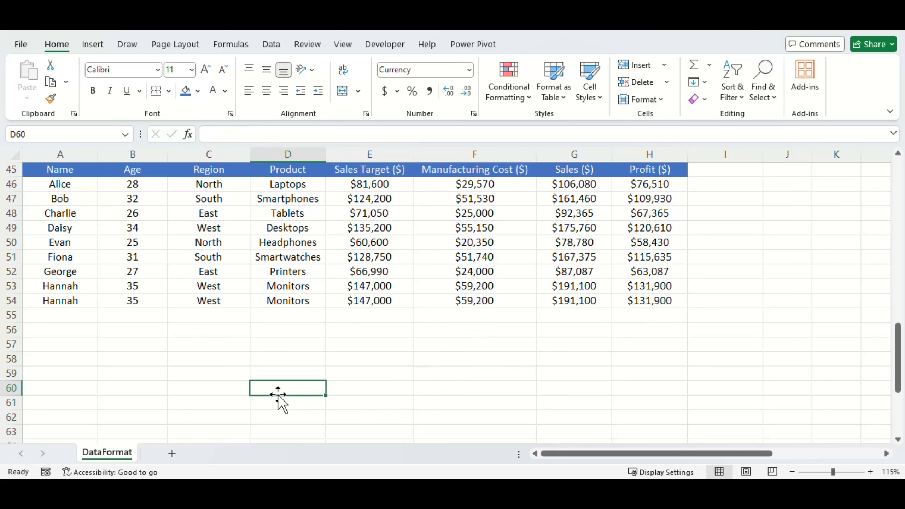
# - Name the plain range's profit values H46:H54 as Profit
pyautogui.scroll(1, 278, 394)
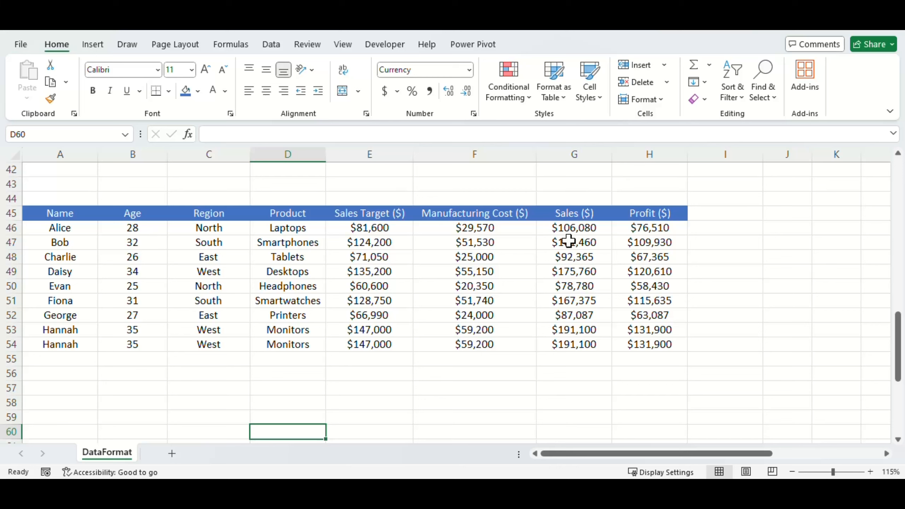
pyautogui.click(677, 227)
pyautogui.hotkey('ctrl', 'shift', 'Down')
pyautogui.click(58, 136)
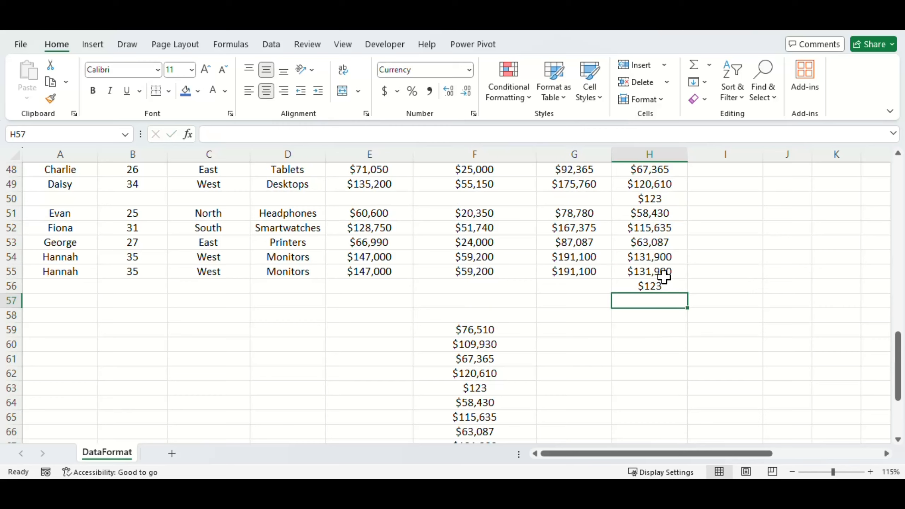
# - Examine which cells the named range Profit covers, compared with the 123 entries in H50 and H56
pyautogui.click(661, 274)
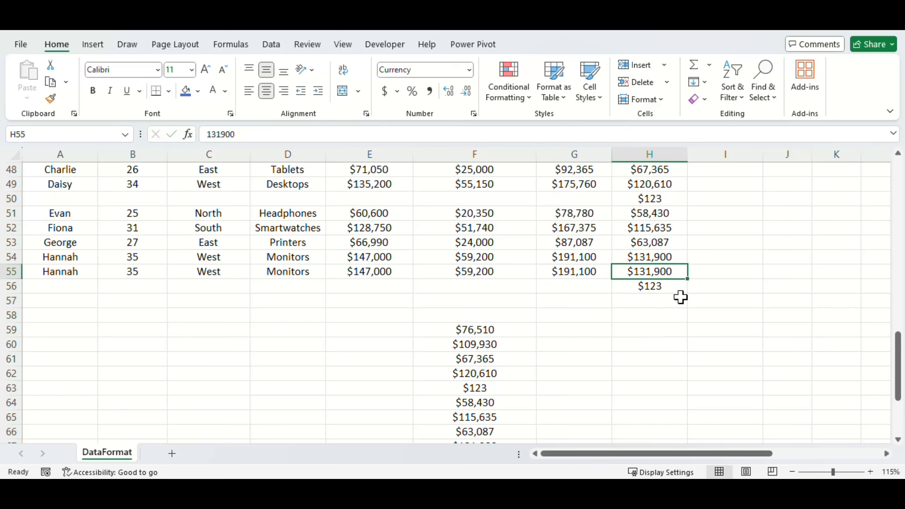
pyautogui.scroll(1, 681, 297)
pyautogui.keyDown('shift'); pyautogui.click(654, 268); pyautogui.keyUp('shift')
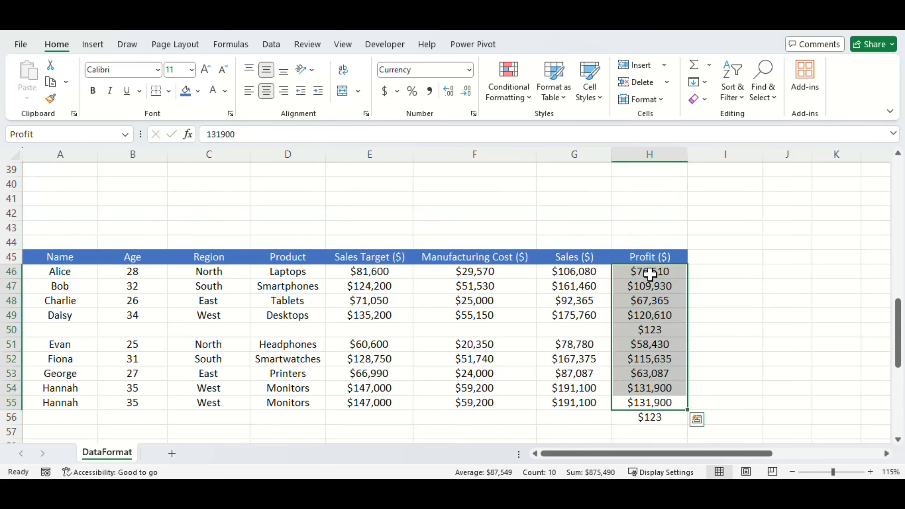
pyautogui.click(643, 419)
pyautogui.click(661, 330)
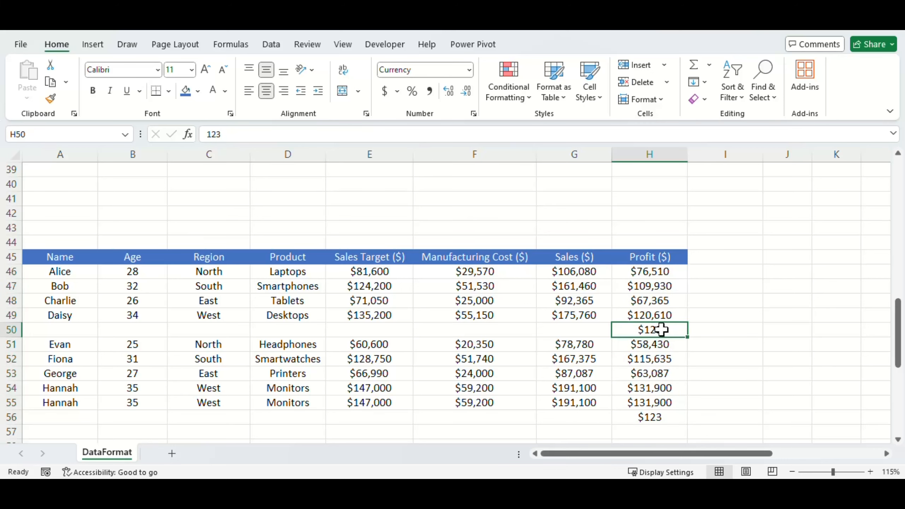
pyautogui.scroll(-2, 634, 375)
pyautogui.click(645, 315)
pyautogui.keyDown('shift'); pyautogui.click(652, 186); pyautogui.keyUp('shift')
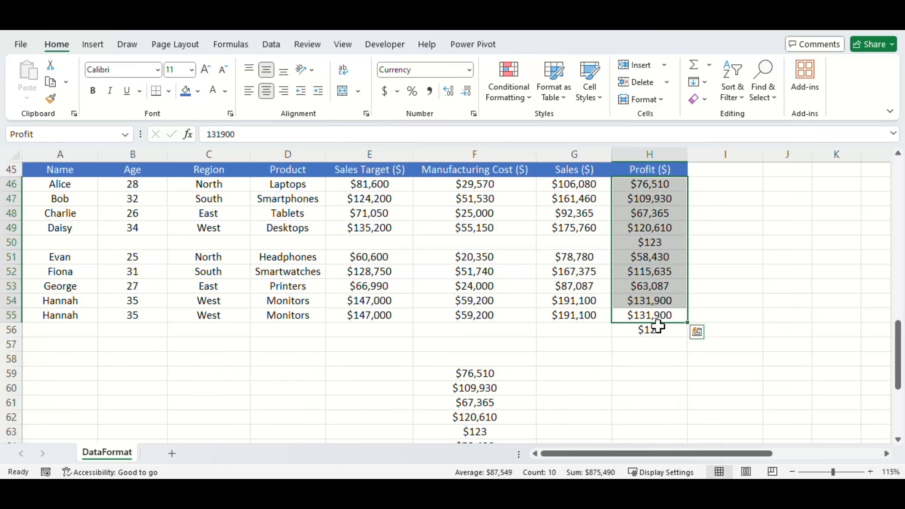
# - Undo the 123 entries and the inserted row 50, and total the profits in H55 with =SUM(Profit)
pyautogui.click(656, 329)
pyautogui.hotkey('ctrl', 'z')
pyautogui.write('=sum(')
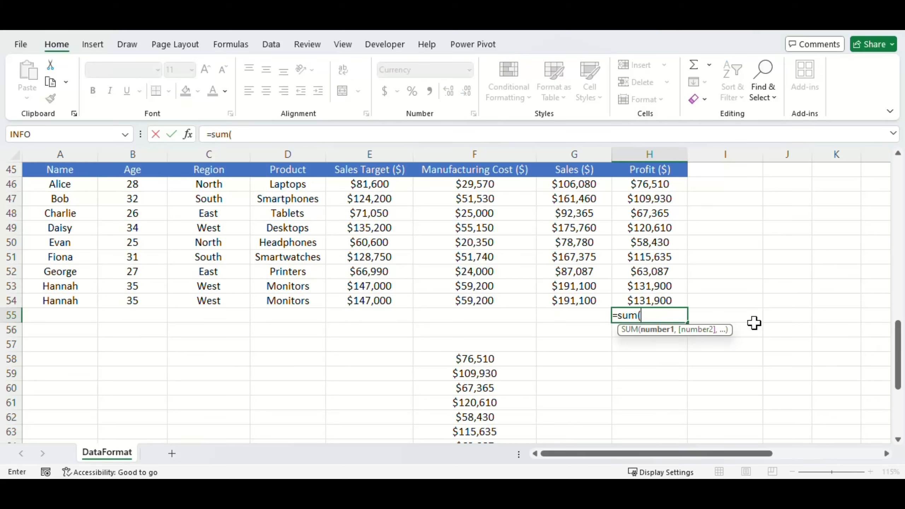
pyautogui.press('Up')
pyautogui.hotkey('ctrl', 'shift', 'Up')
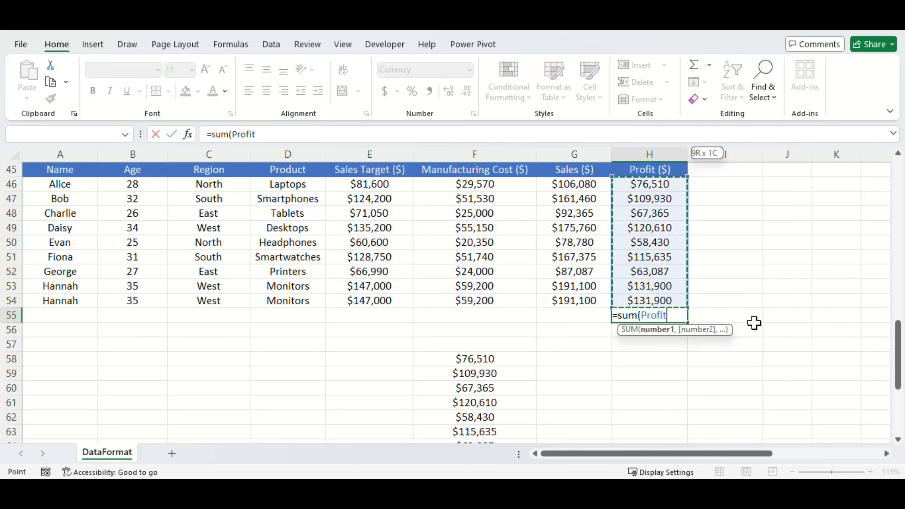
pyautogui.hotkey('ctrl', 'Return')
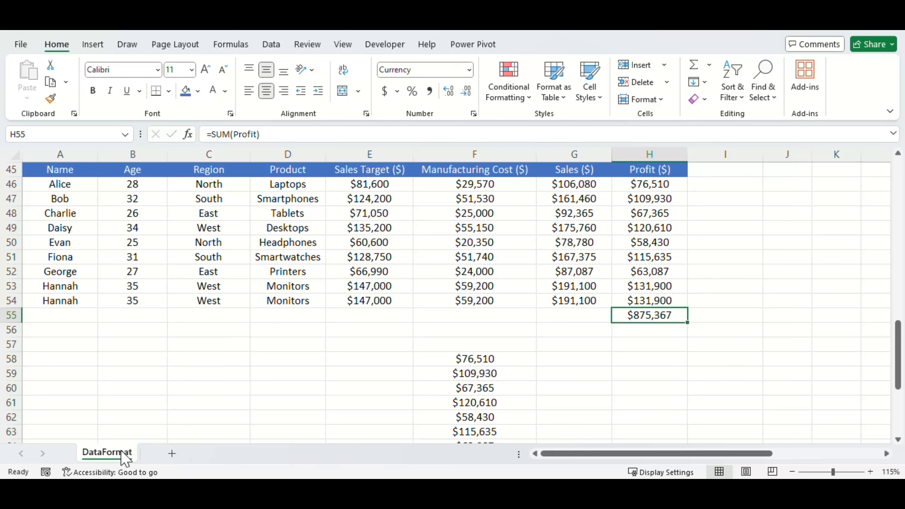
# - Name the profit total cell H55 as SalesProfit
pyautogui.scroll(1, 142, 380)
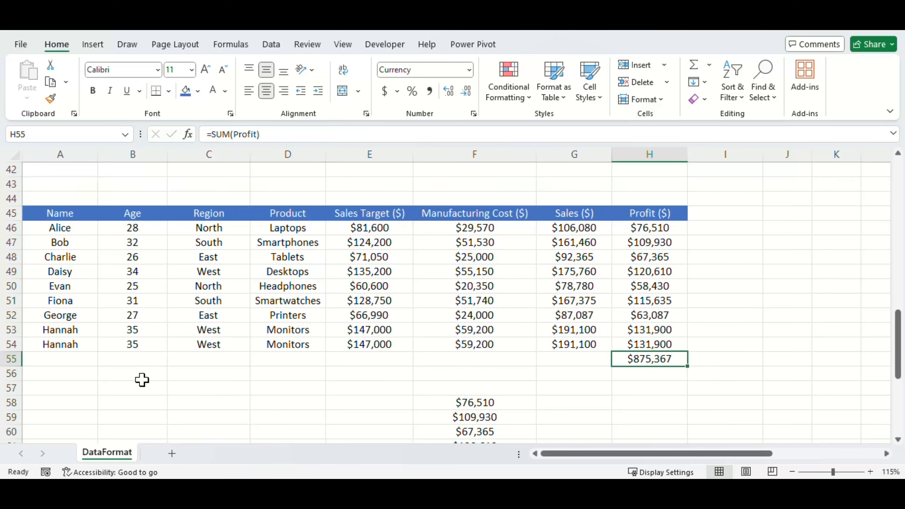
pyautogui.scroll(-2, 142, 381)
pyautogui.scroll(-1, 530, 359)
pyautogui.scroll(2, 515, 388)
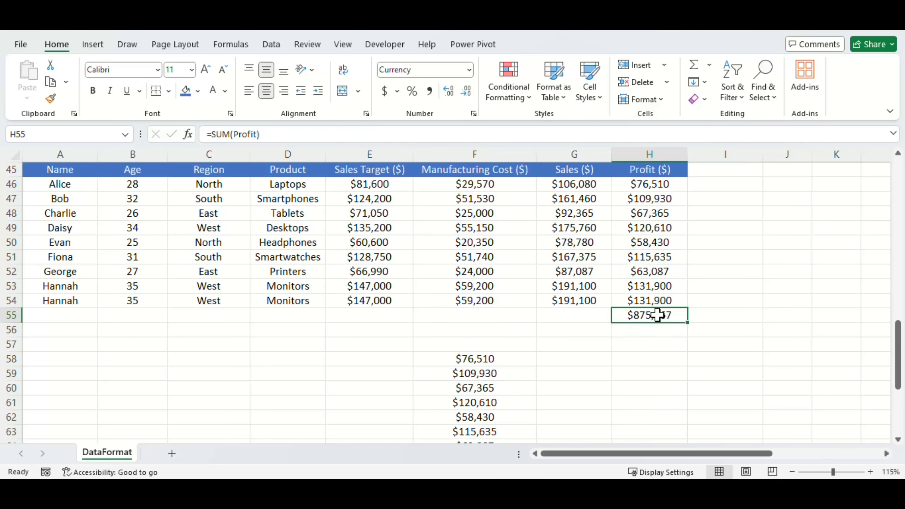
pyautogui.click(76, 137)
pyautogui.write('SalesProfit')
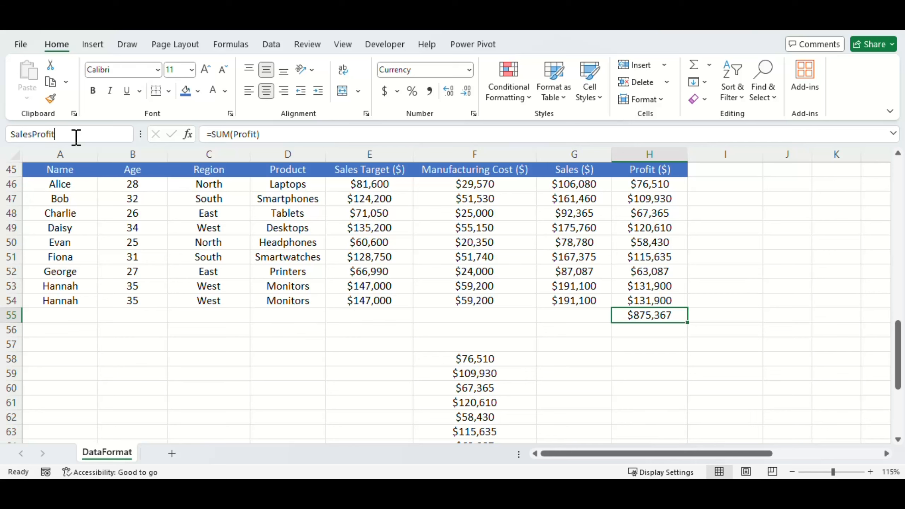
pyautogui.press('Return')
# - Add a new worksheet and enter =SalesProfit in its cell F10
pyautogui.click(172, 453)
pyautogui.click(271, 277)
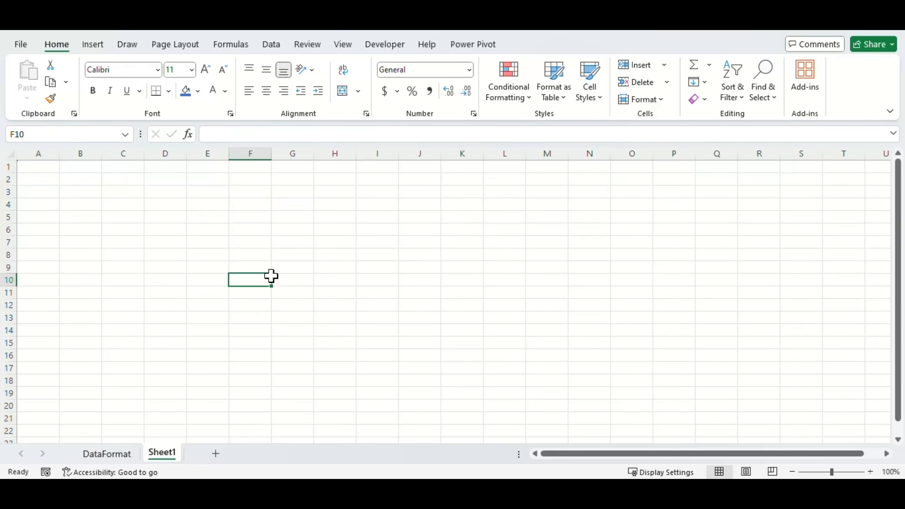
pyautogui.write('=sa')
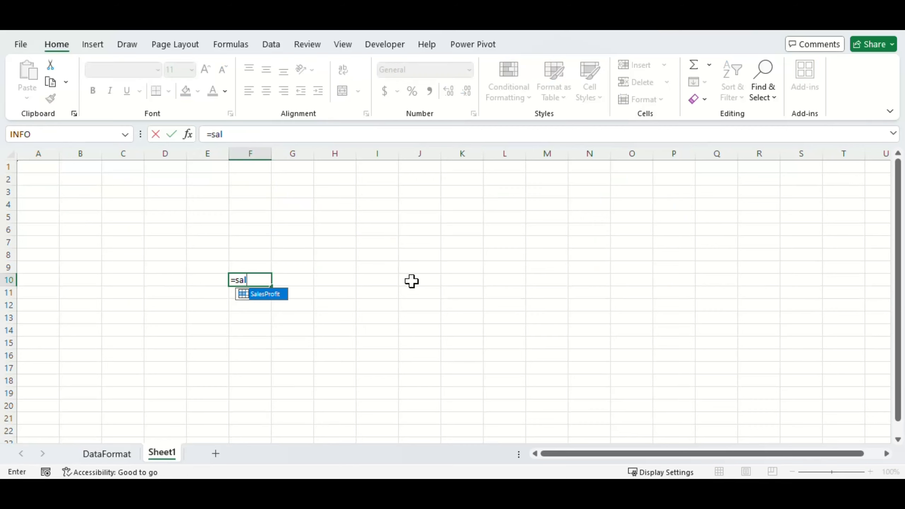
pyautogui.write('l')
pyautogui.press('Tab')
pyautogui.press('Return')
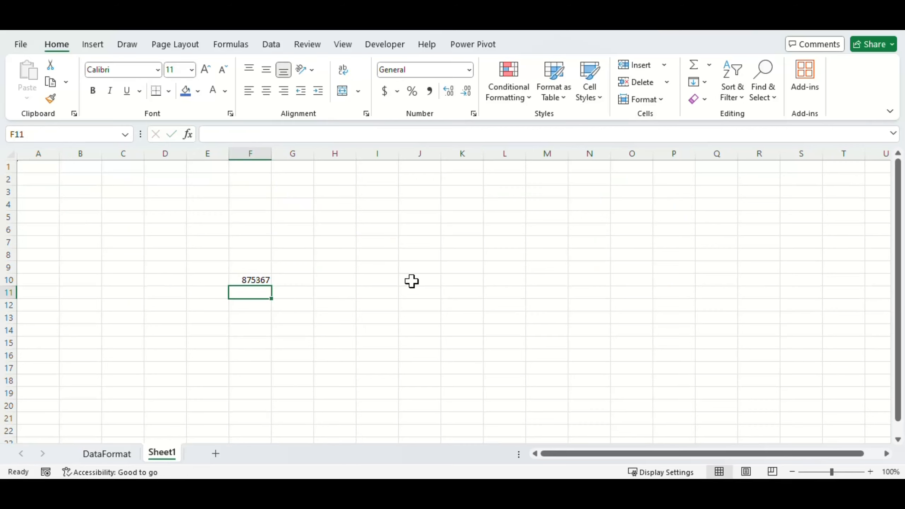
# - Set the profit in H53 of the DataFormat sheet to 0, and check the SalesProfit formula in F10 of Sheet1
pyautogui.hotkey('ctrl', 'pageup')
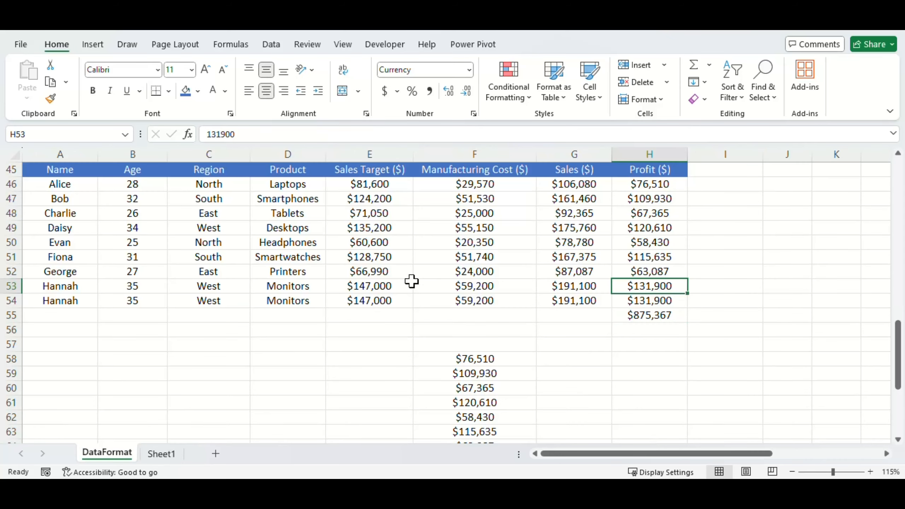
pyautogui.press('Delete')
pyautogui.press('F2')
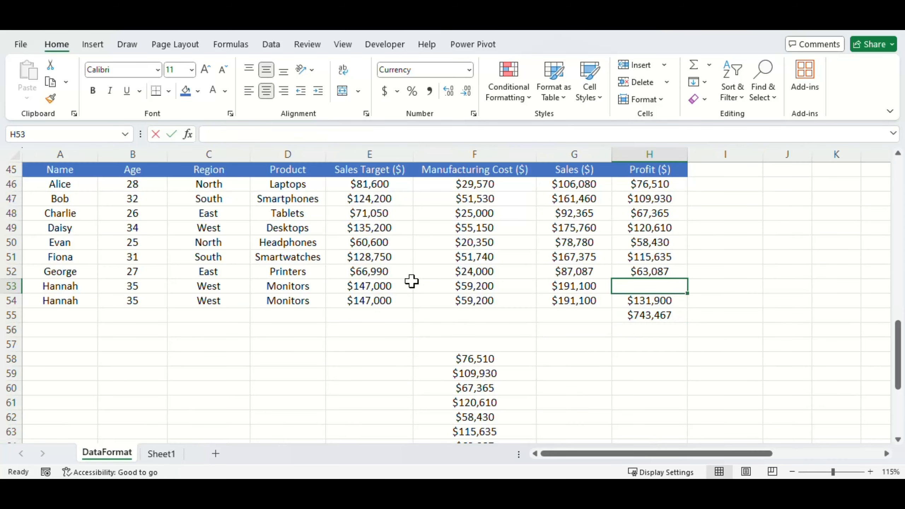
pyautogui.write('0')
pyautogui.hotkey('ctrl', 'Return')
pyautogui.hotkey('ctrl', 'pagedown')
pyautogui.click(256, 280)
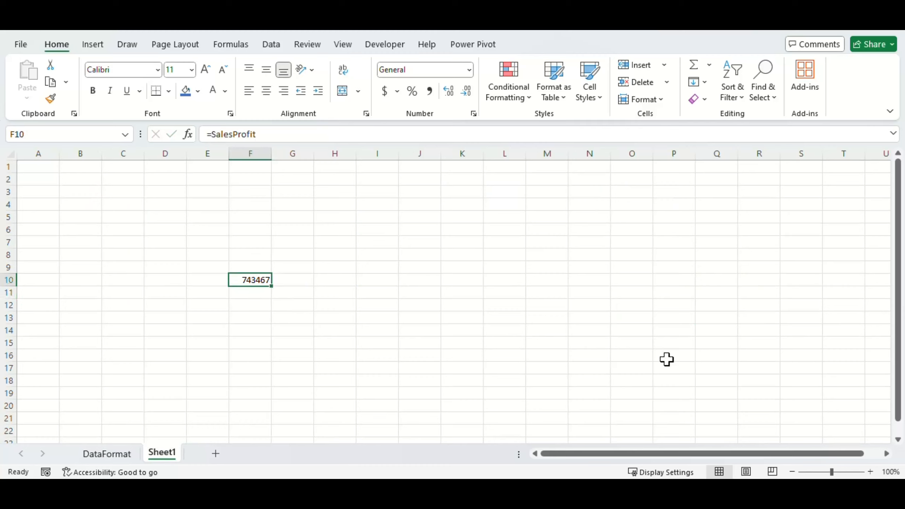
# - Review the table's calculated column formula in J10, the plain range A45:H54 and the formula in F58 on the DataFormat sheet
pyautogui.hotkey('ctrl', 'pageup')
pyautogui.scroll(11, 653, 309)
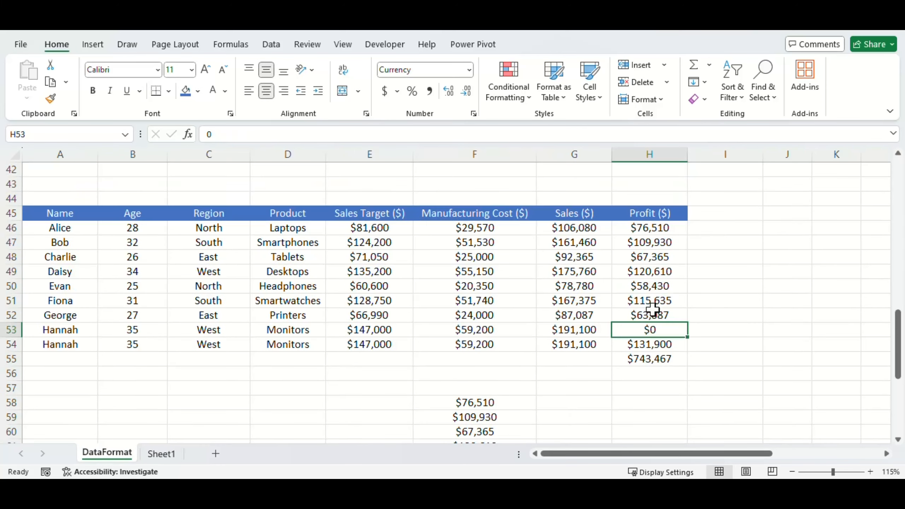
pyautogui.scroll(3, 654, 309)
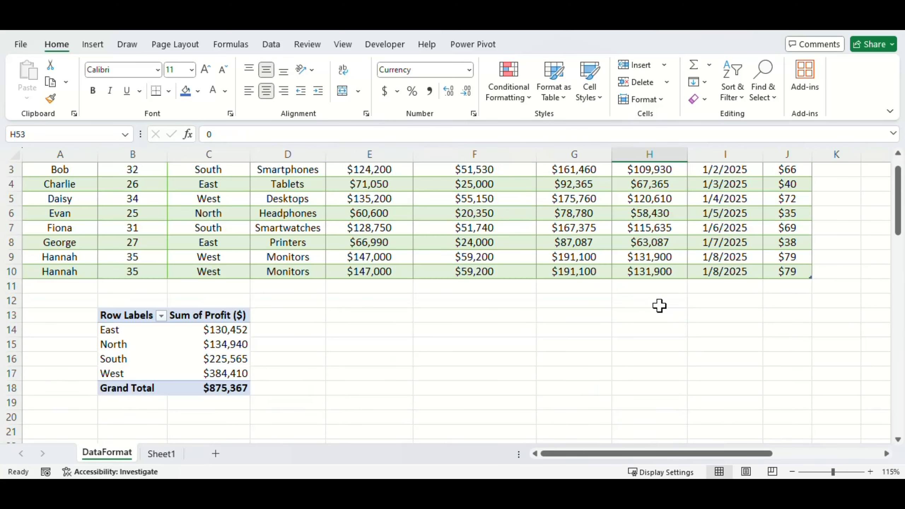
pyautogui.click(787, 271)
pyautogui.scroll(-10, 502, 332)
pyautogui.scroll(-2, 509, 342)
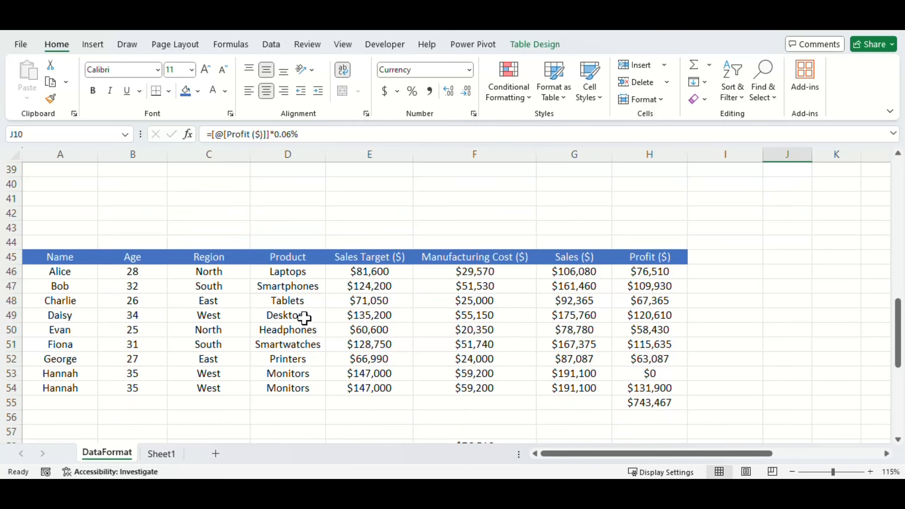
pyautogui.click(75, 262)
pyautogui.scroll(-3, 528, 345)
pyautogui.keyDown('shift'); pyautogui.click(657, 258); pyautogui.keyUp('shift')
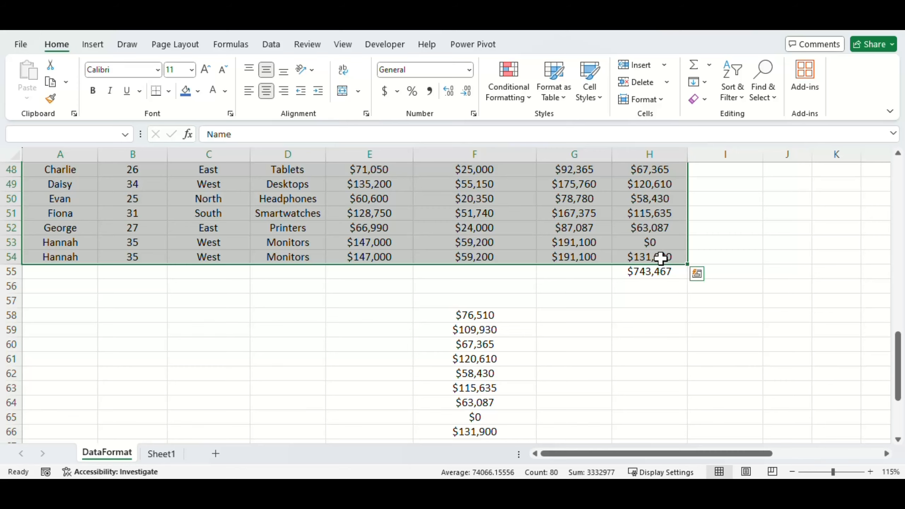
pyautogui.scroll(2, 661, 259)
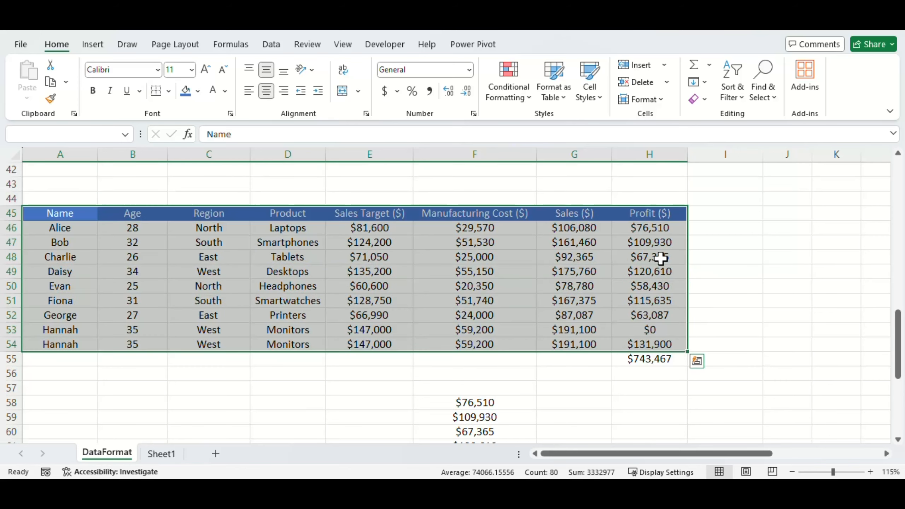
pyautogui.click(421, 400)
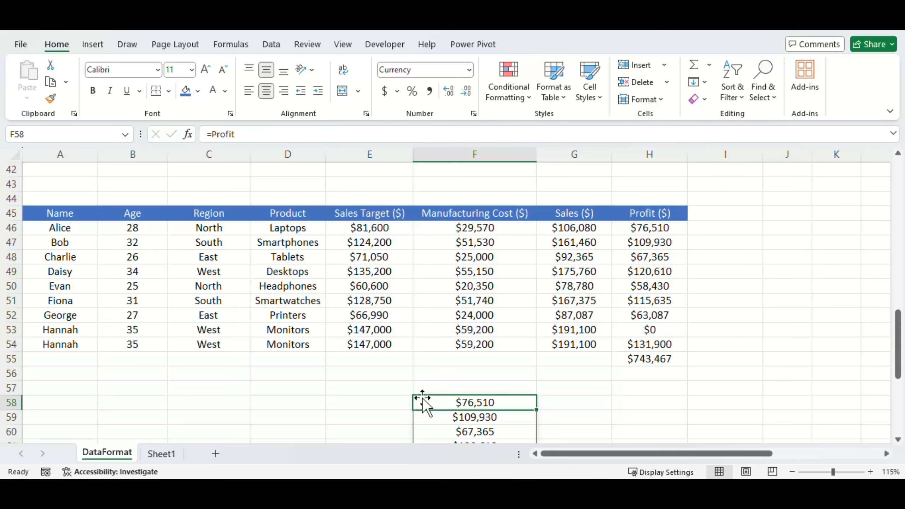
# - Name the plain range's header row A45:H45 as Headers
pyautogui.click(660, 212)
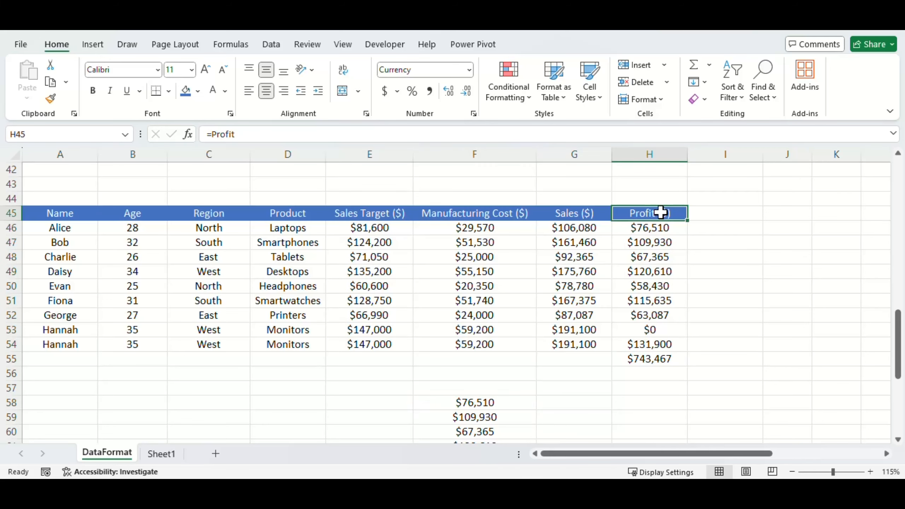
pyautogui.keyDown('shift'); pyautogui.click(68, 216); pyautogui.keyUp('shift')
pyautogui.click(72, 135)
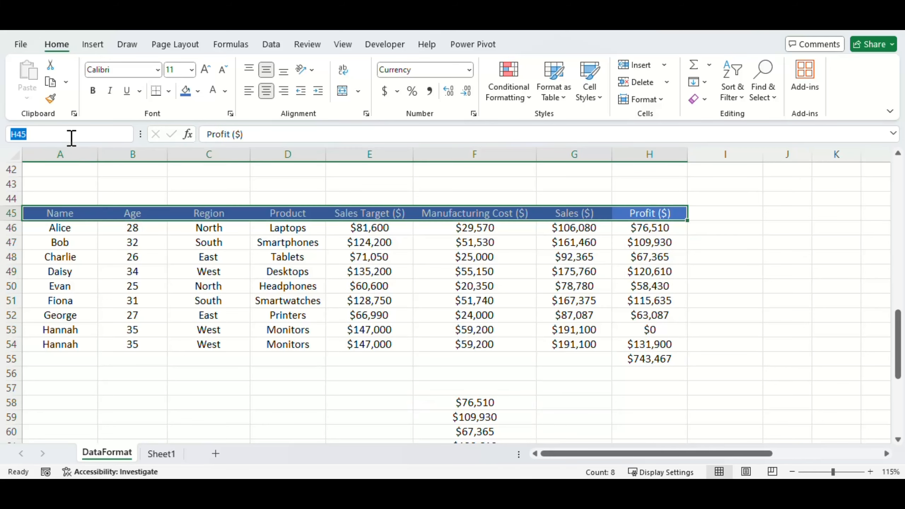
pyautogui.write('Headers')
pyautogui.press('Return')
# - Enter =Headers in cell A56 to spill the header row there
pyautogui.click(60, 374)
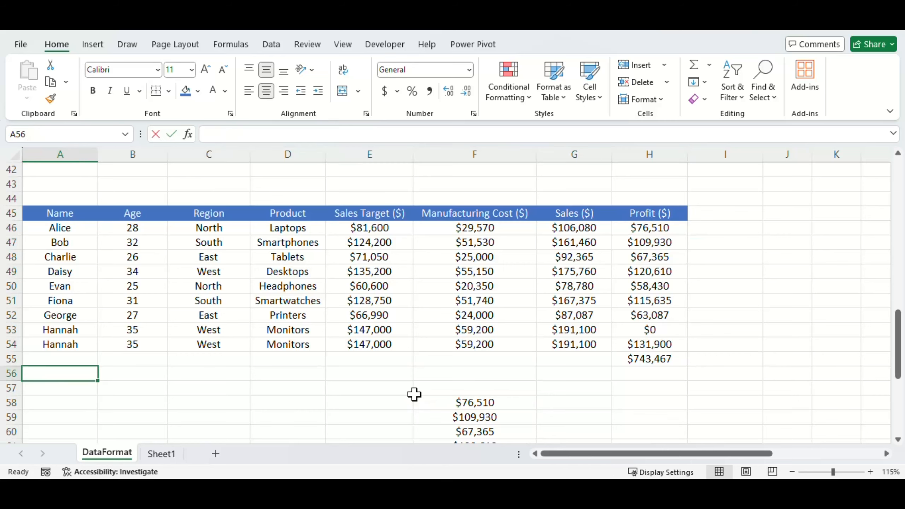
pyautogui.write('=Headers')
pyautogui.press('Return')
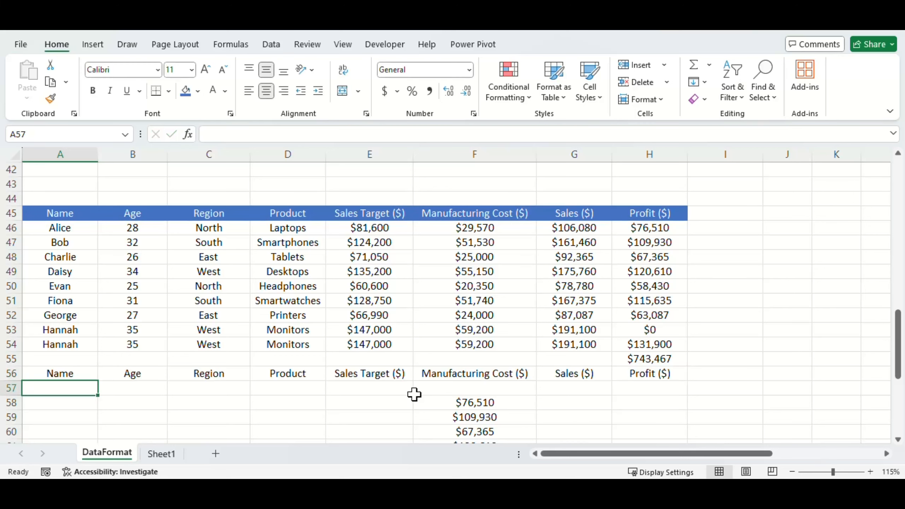
# - Undo the =Headers entry in cell A56
pyautogui.hotkey('ctrl', 'z')
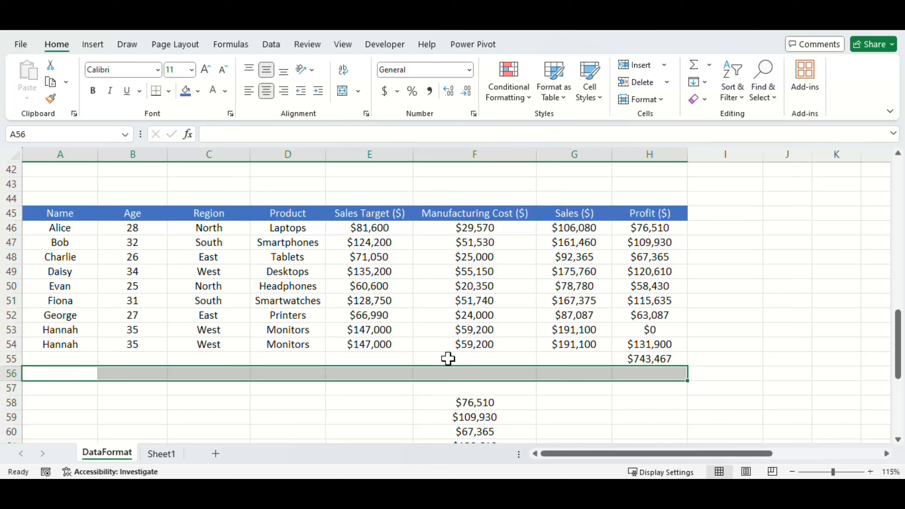
pyautogui.hotkey('alt', 'Tab')
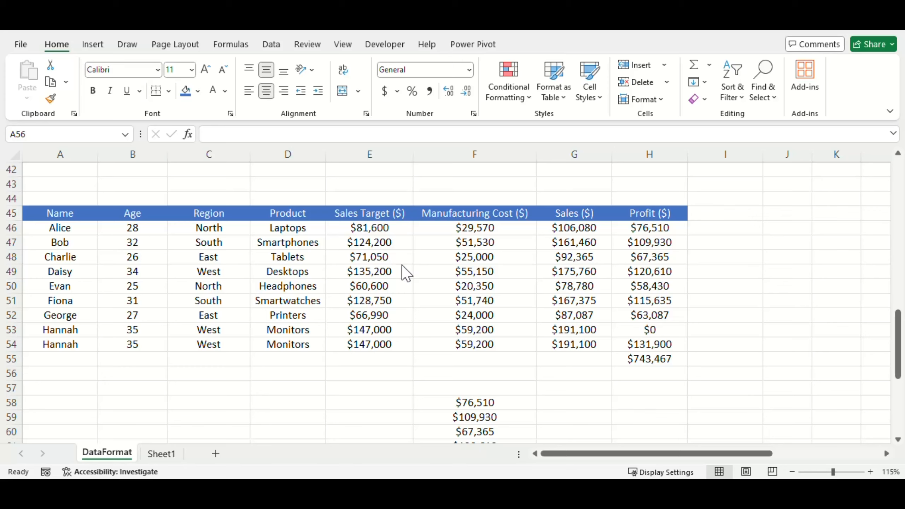
# - Clear the Manufacturing Cost values in F46:F54 of the plain range
pyautogui.click(490, 229)
pyautogui.keyDown('shift'); pyautogui.click(498, 338); pyautogui.keyUp('shift')
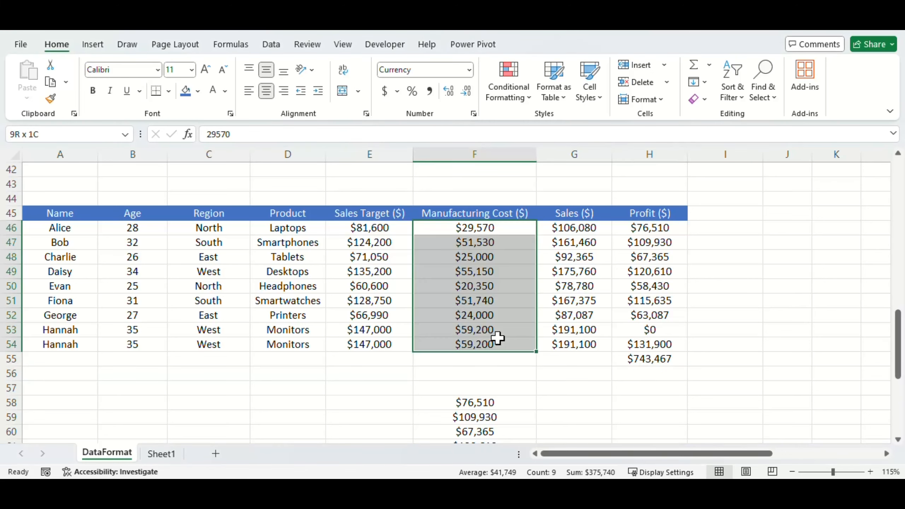
pyautogui.press('Delete')
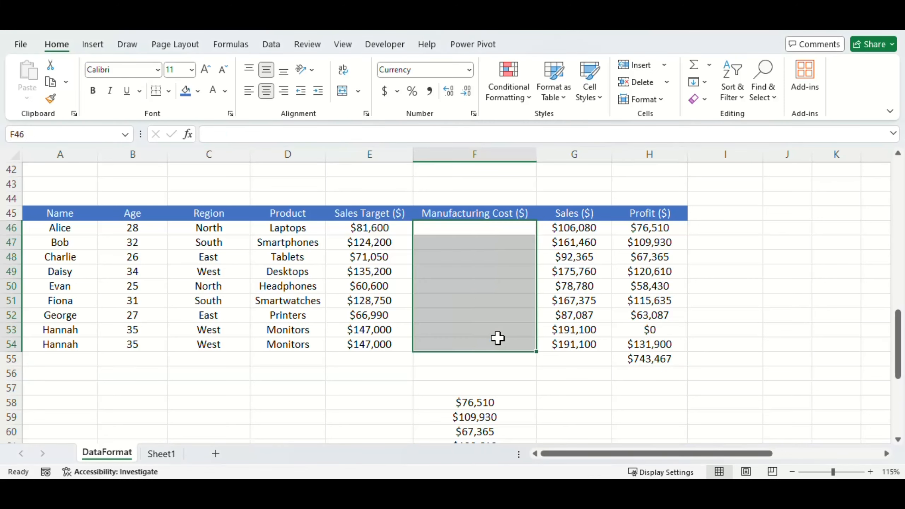
# - Apply data validation to F46:F54 that allows only whole numbers greater than 0
pyautogui.click(641, 99)
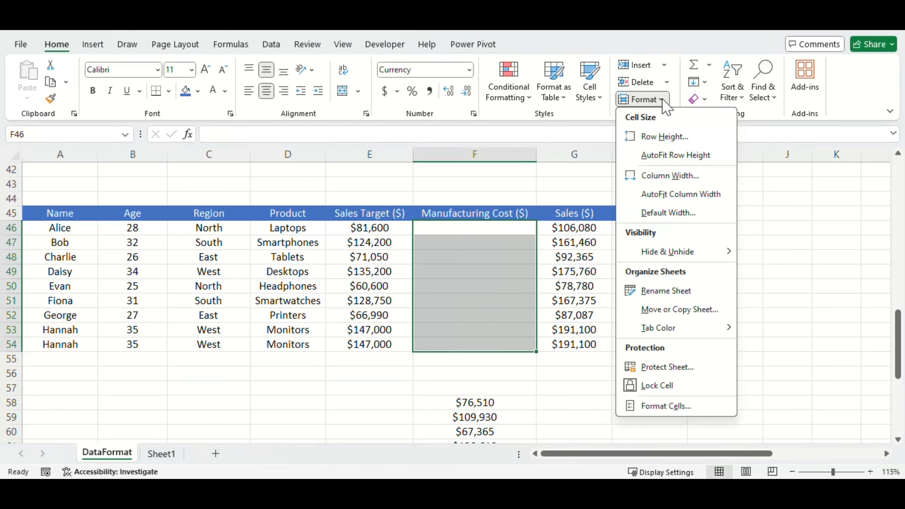
pyautogui.click(662, 99)
pyautogui.click(272, 45)
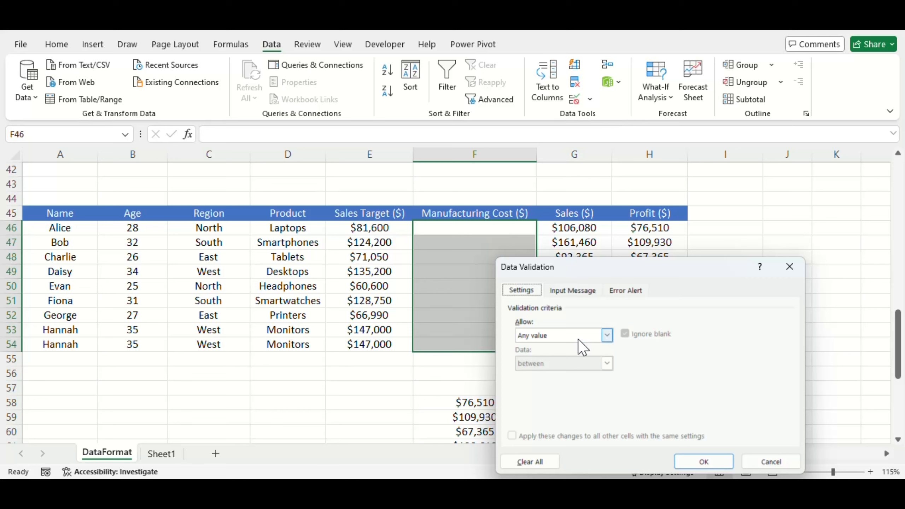
pyautogui.click(607, 335)
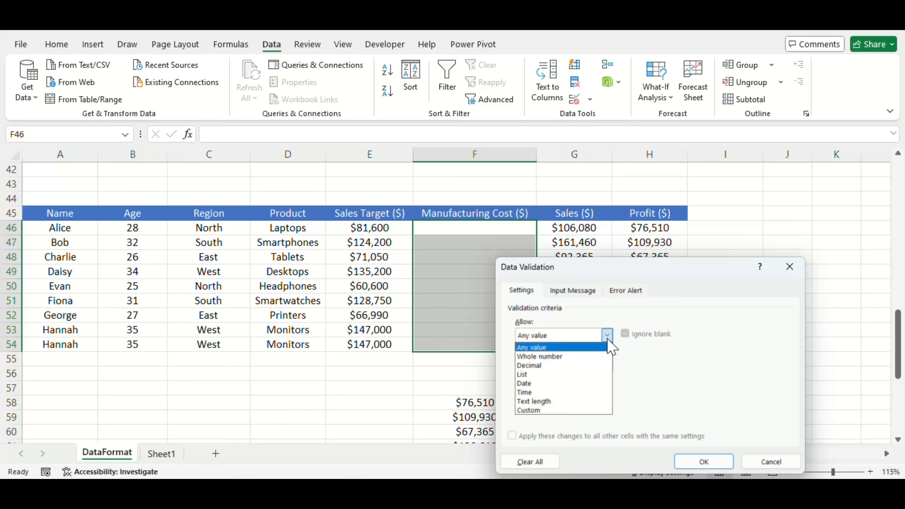
pyautogui.click(562, 356)
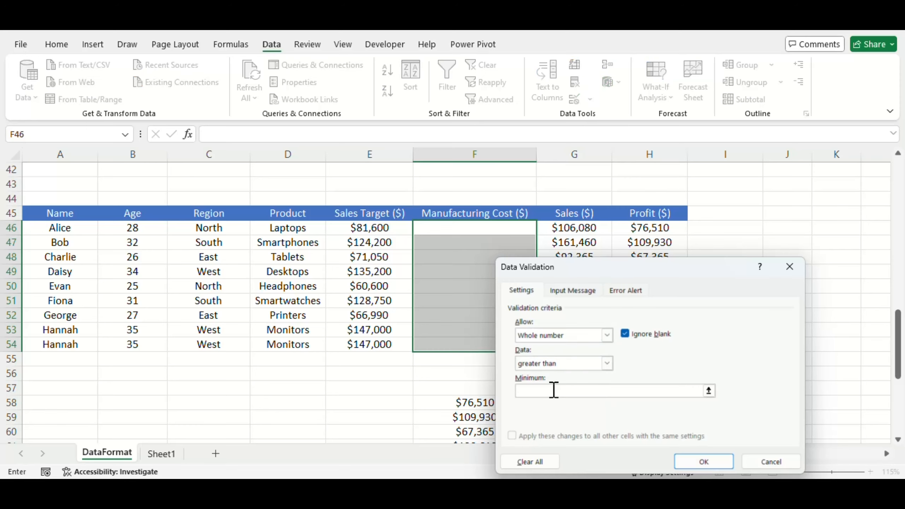
pyautogui.write('0')
pyautogui.click(698, 462)
pyautogui.click(583, 319)
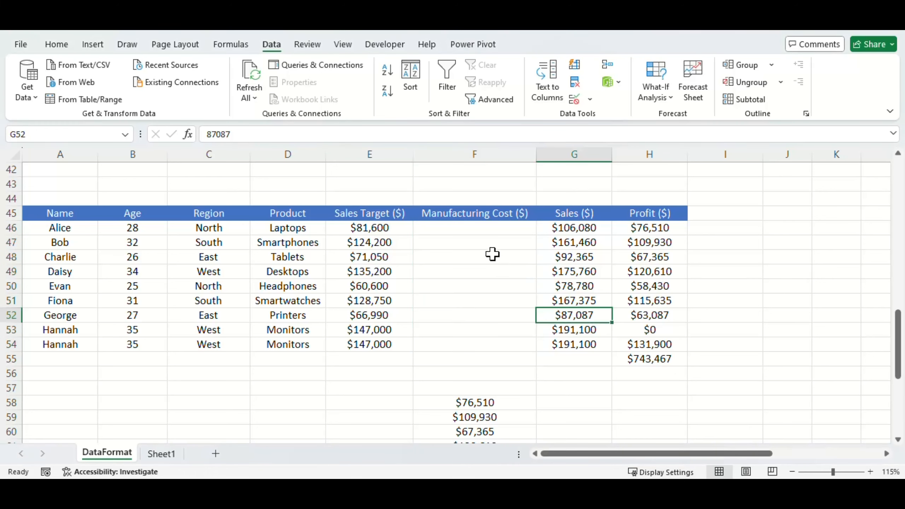
# - Test the validation in F46 with the text cklbdflh, and enter 5456 there instead
pyautogui.click(495, 245)
pyautogui.press('Up')
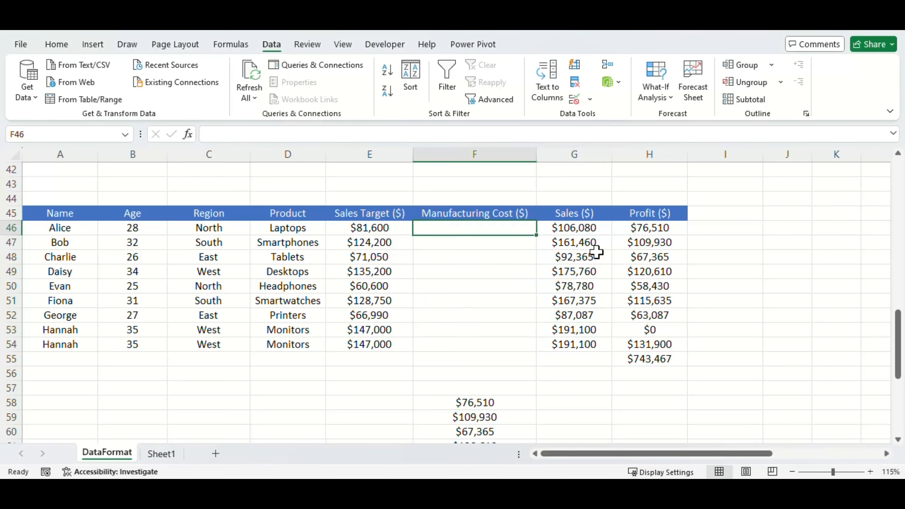
pyautogui.write('cklbdflh')
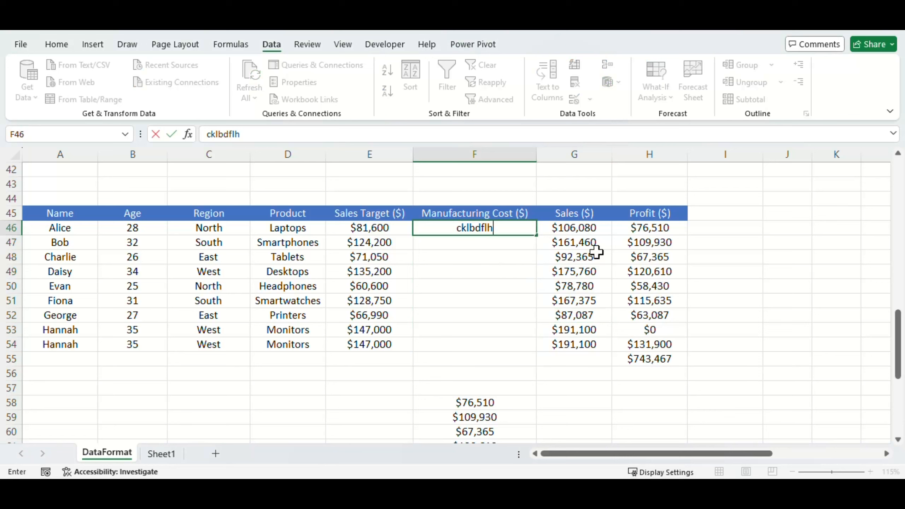
pyautogui.press('Return')
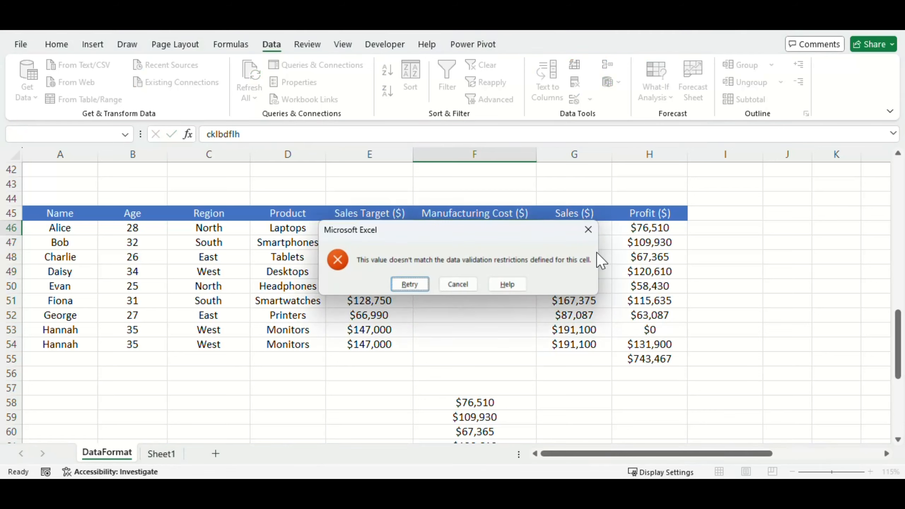
pyautogui.press('Escape')
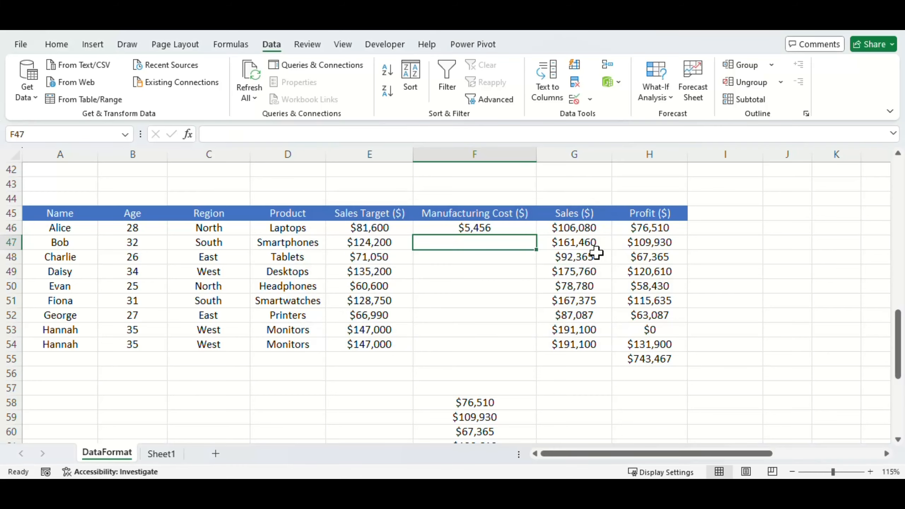
# - Enter the manufacturing costs 215 in F47 and 15 in F48
pyautogui.write('215')
pyautogui.press('Return')
pyautogui.write('15')
pyautogui.press('Return')
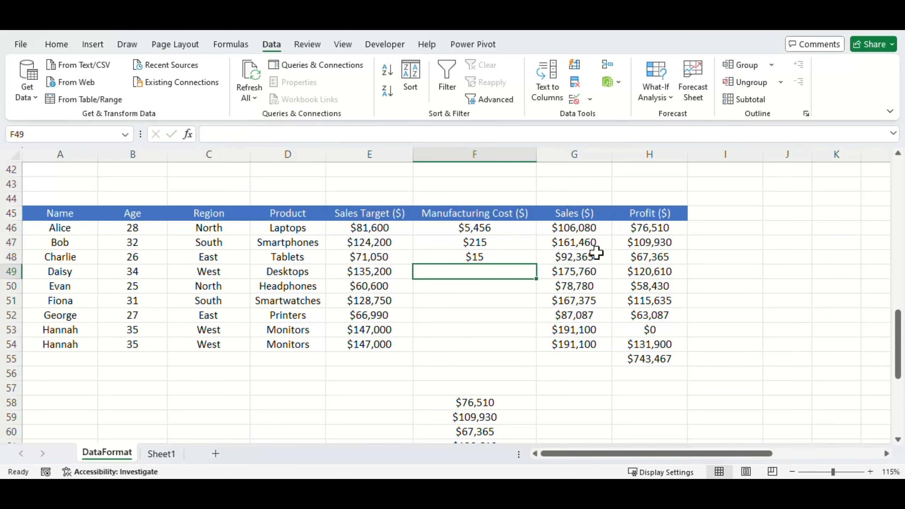
# - Review the value types that data validation can allow for F49, and leave its settings without applying changes
pyautogui.hotkey('alt', 'a', 'v', 'v')
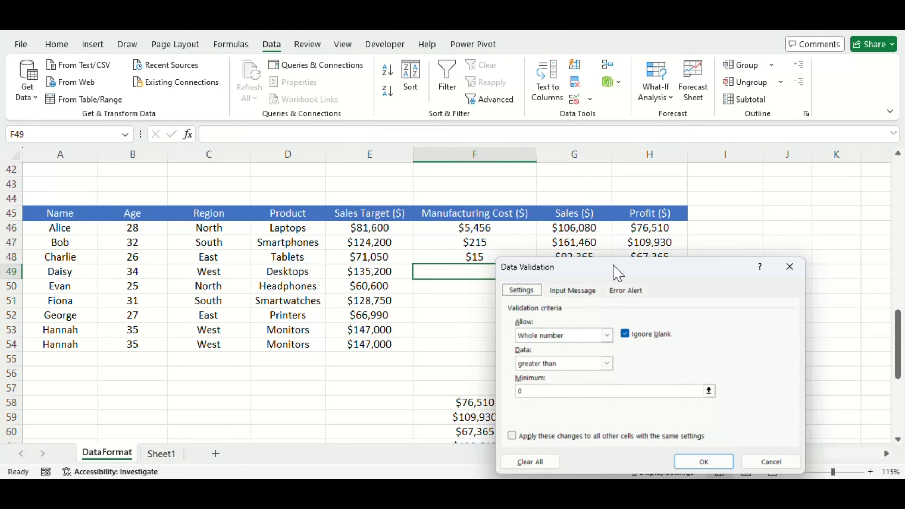
pyautogui.click(609, 337)
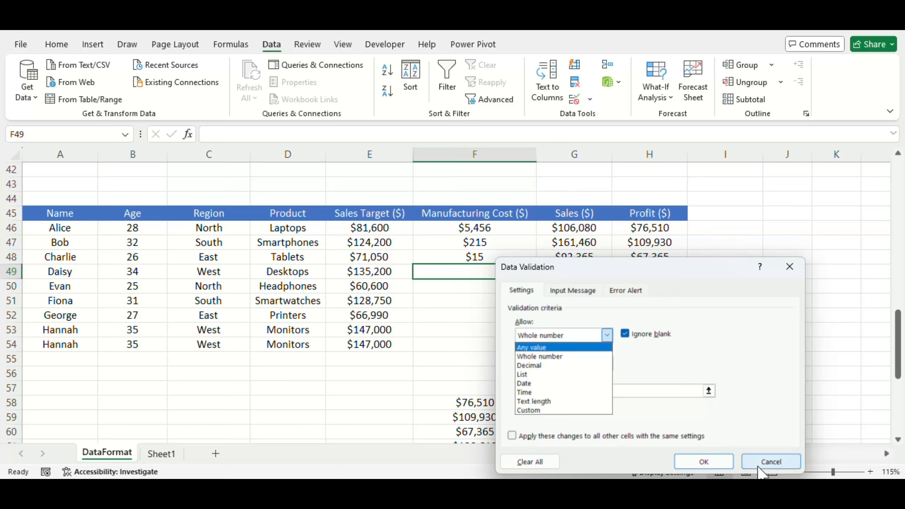
pyautogui.click(769, 461)
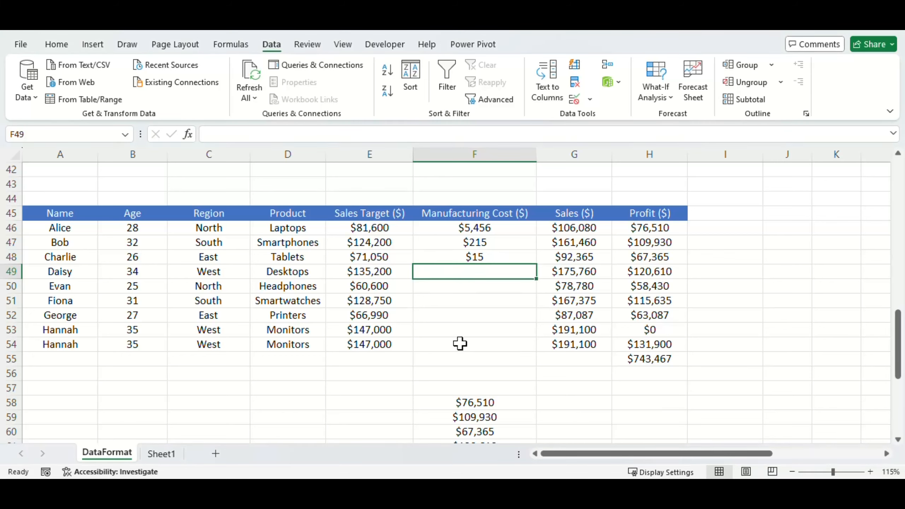